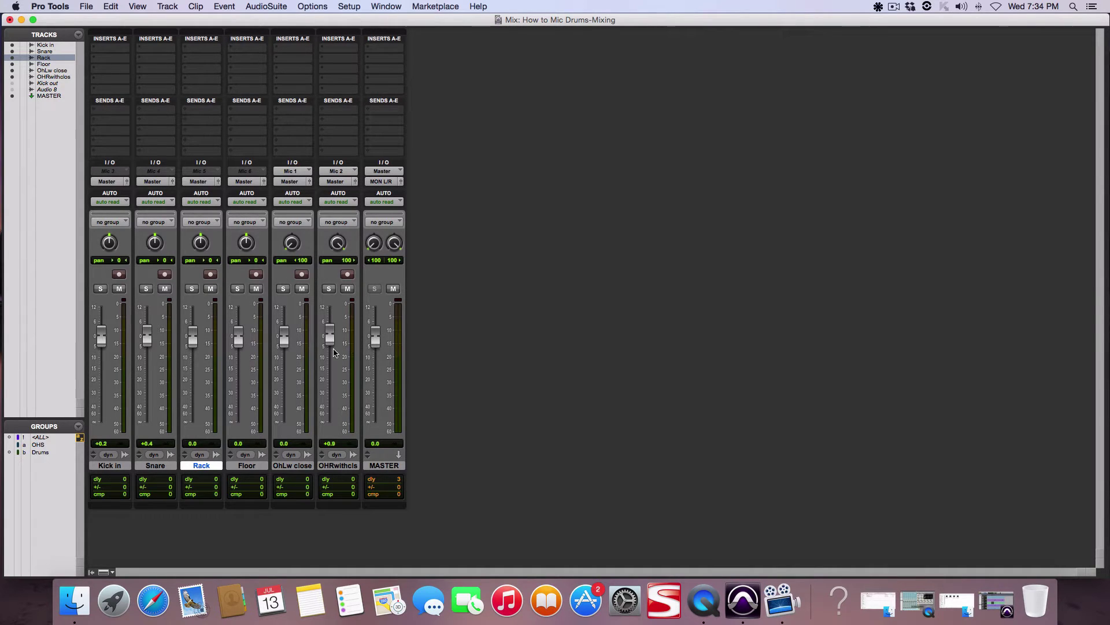
Raise the MASTER fader to +4.8 dB during playback, and stop playback with the Edit window open
key("space")
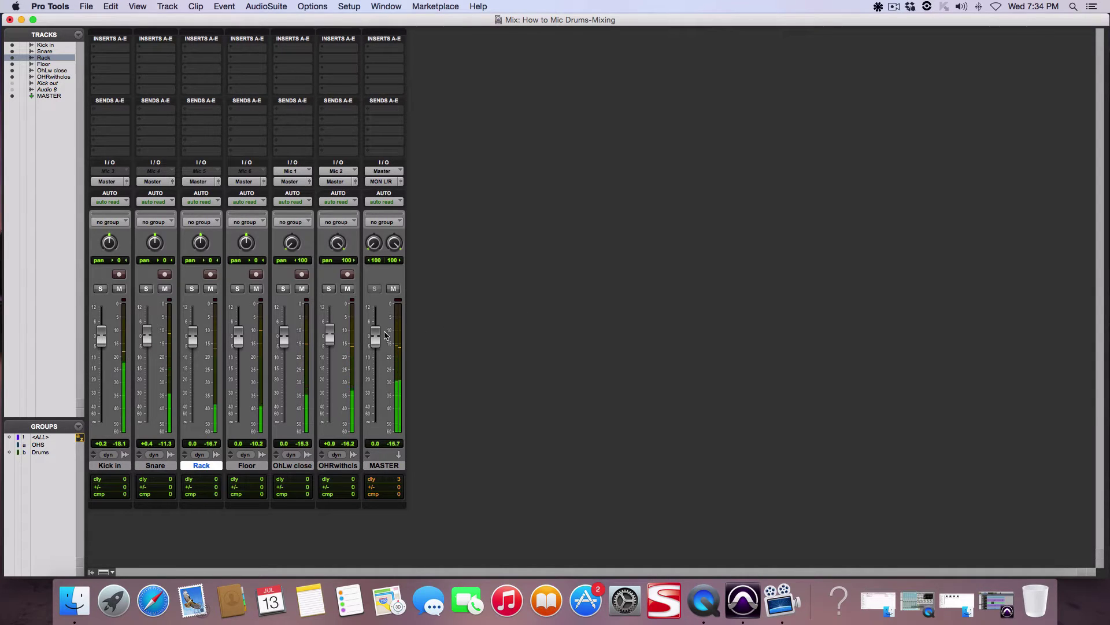
left_click_drag(376, 336, 377, 323)
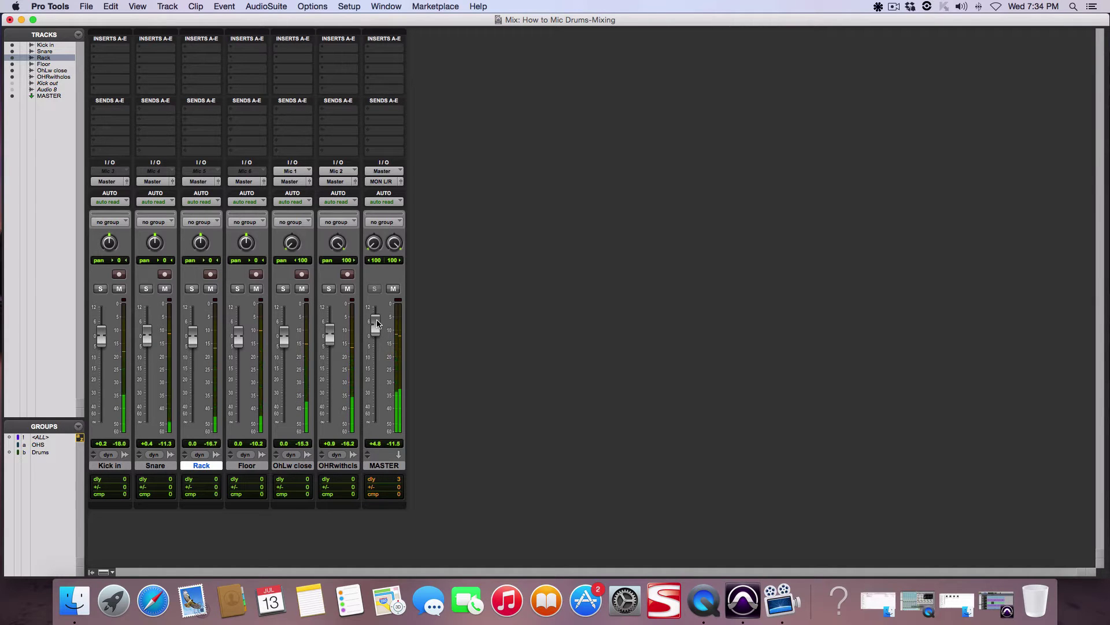
key("super+equal")
key("space")
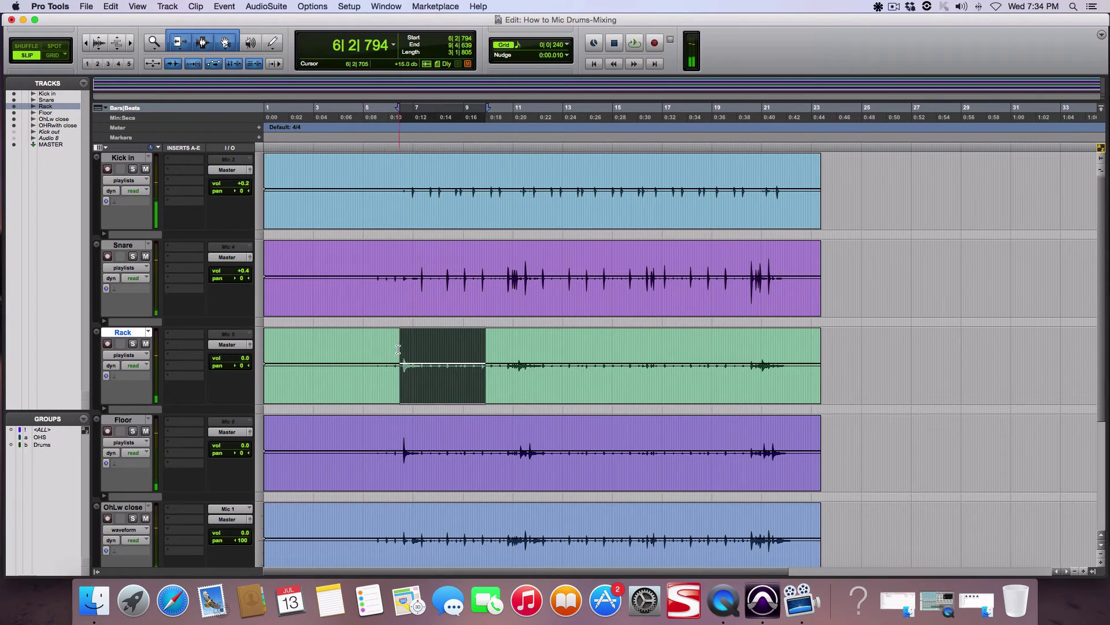
Play the session from 5|3|196, just before the first drum hits
left_click(378, 350)
key("space")
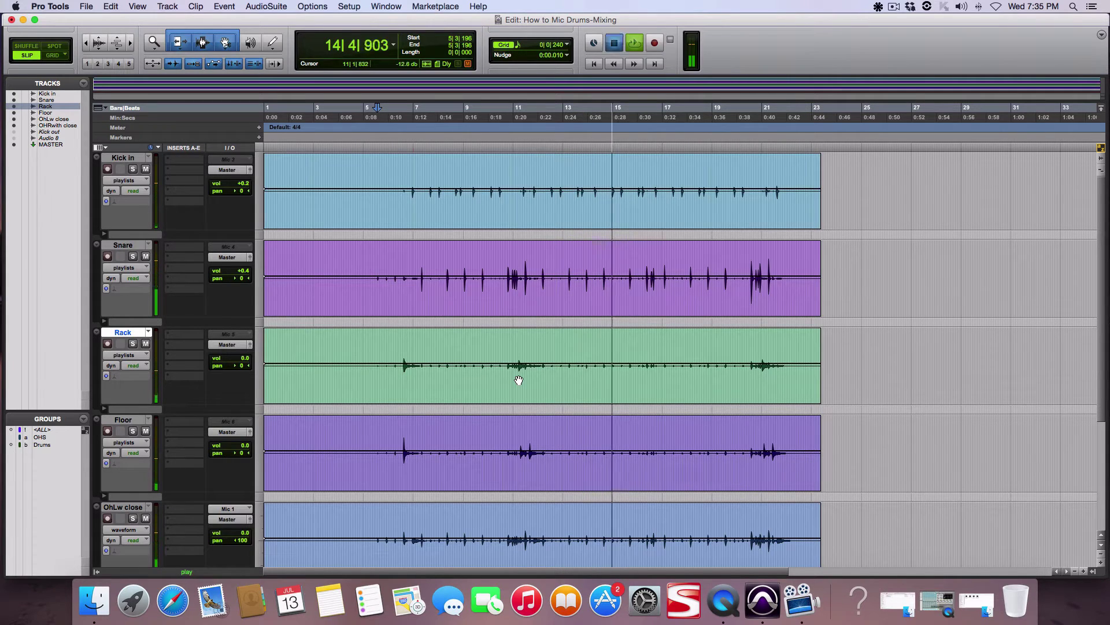
key("space")
In the Mix window, pan the Rack track 27 left and the Floor track 64 right
key("super+equal")
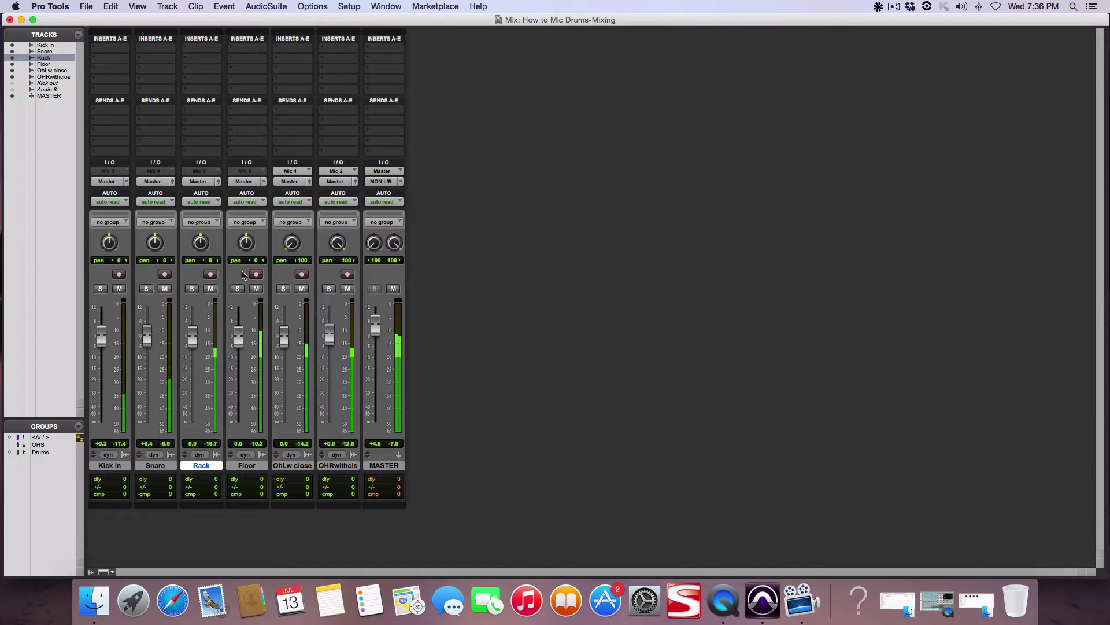
left_click_drag(199, 241, 252, 248)
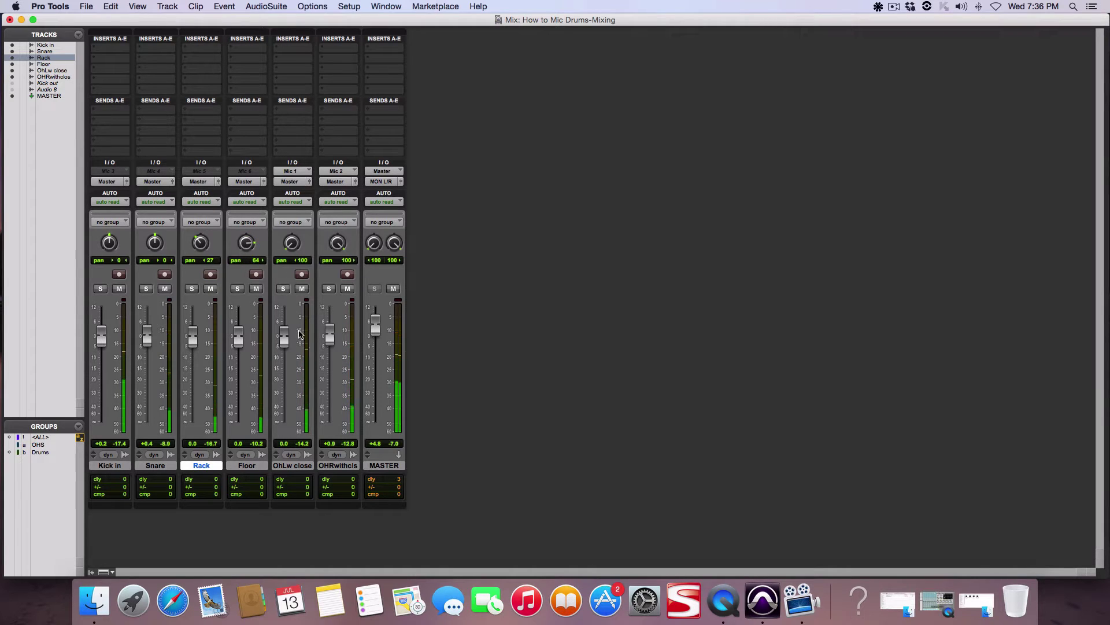
With both overhead tracks temporarily muted, set the Kick in fader to -0.1 dB, Snare to -1.7 dB and Floor to -0.6 dB
left_click(348, 289)
left_click(302, 288)
left_click_drag(147, 340, 148, 347)
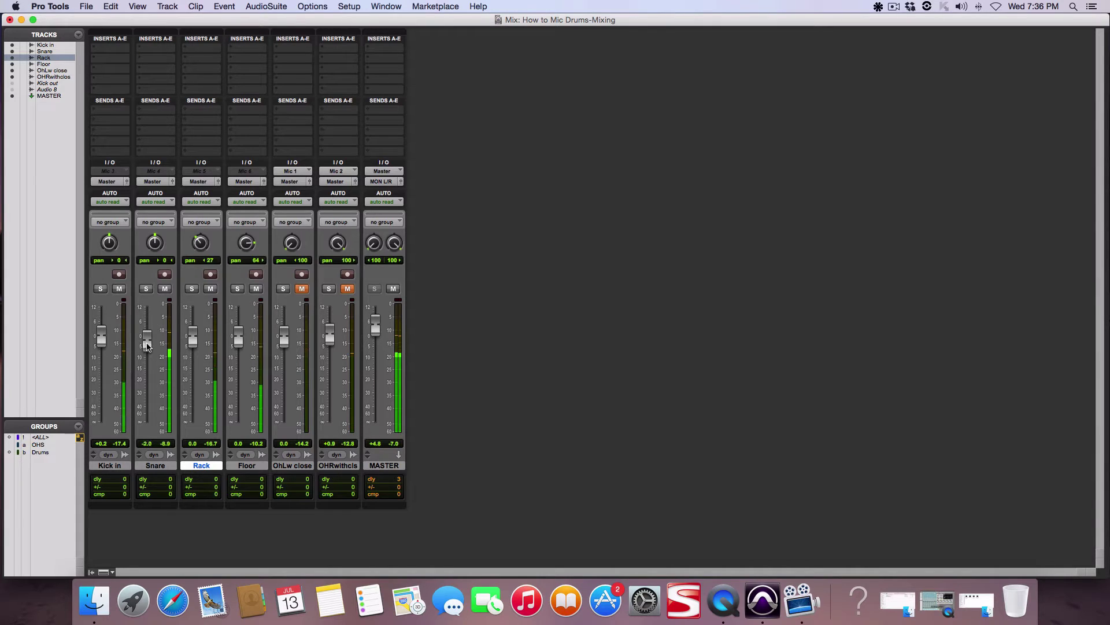
left_click_drag(235, 342, 236, 346)
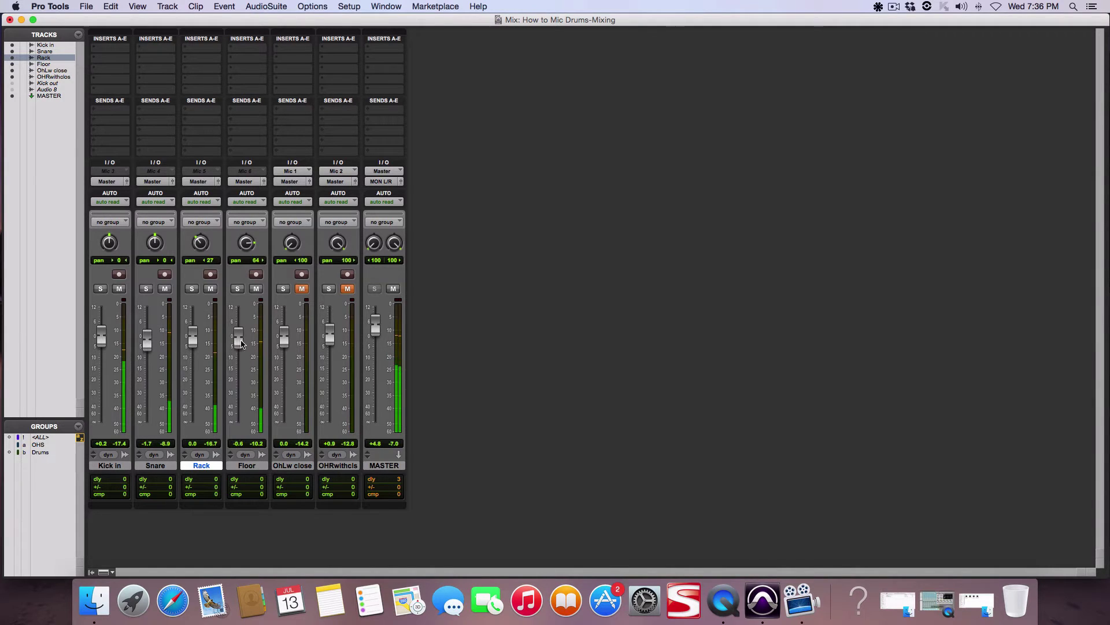
left_click(301, 289)
left_click(347, 290)
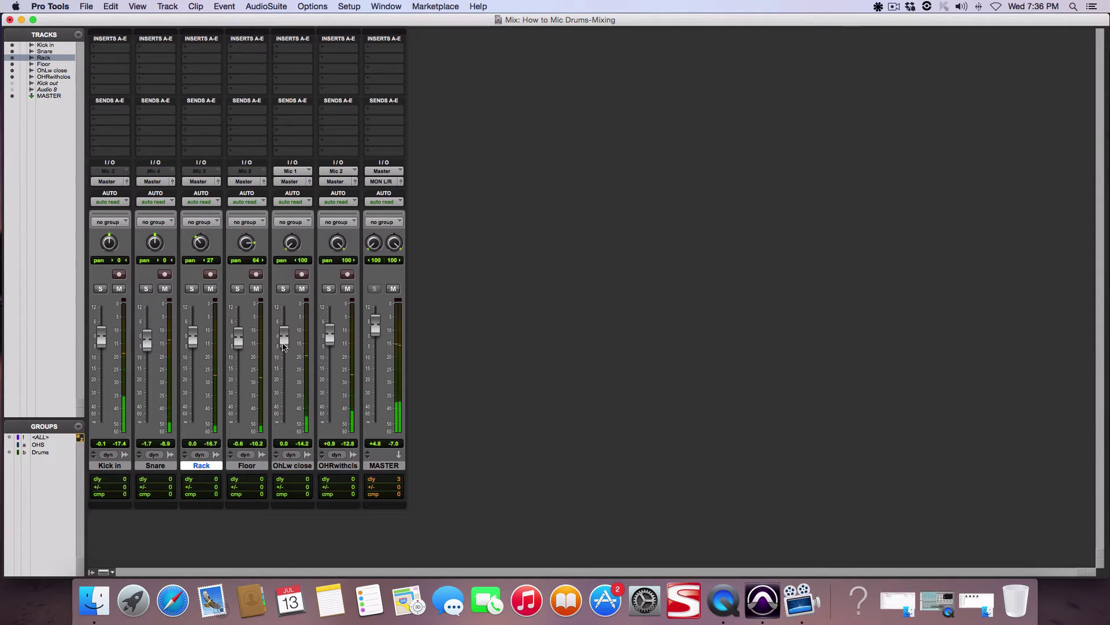
Lower the OhLw close fader to -1.7 dB, the OHRwithcls fader to -2.2 dB and the Snare fader to -3.0 dB
left_click_drag(284, 336, 327, 338)
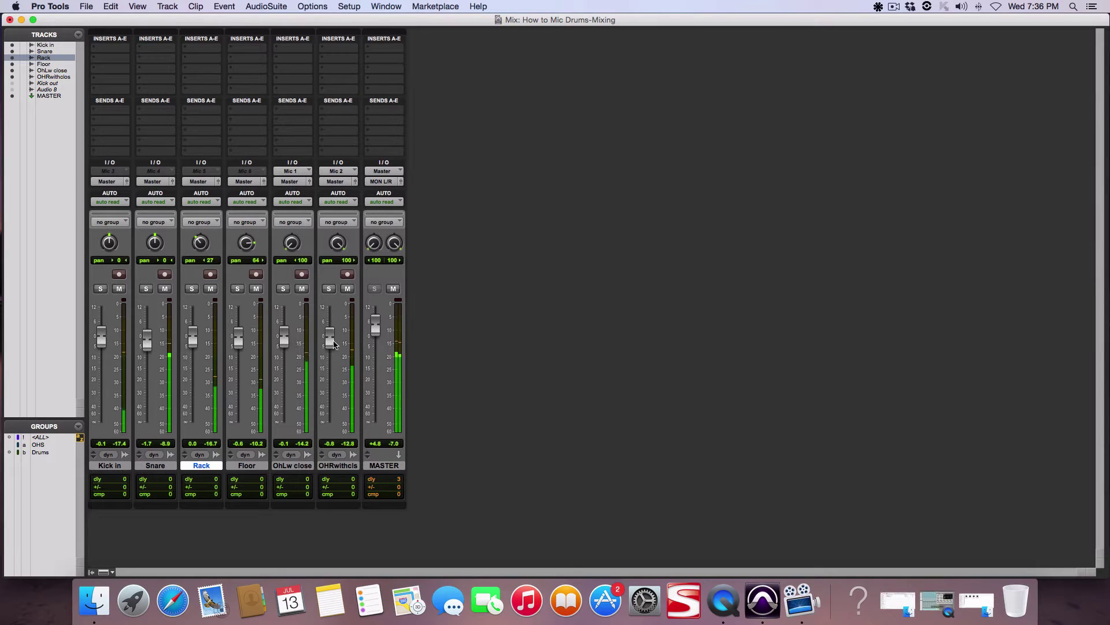
left_click_drag(333, 344, 333, 343)
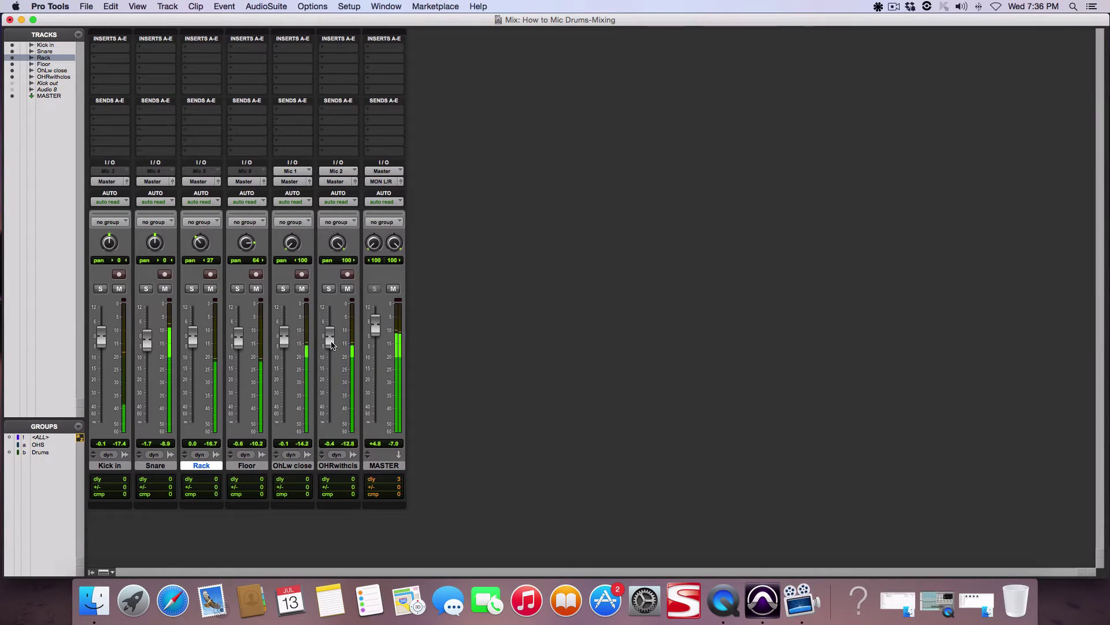
left_click_drag(148, 345, 147, 347)
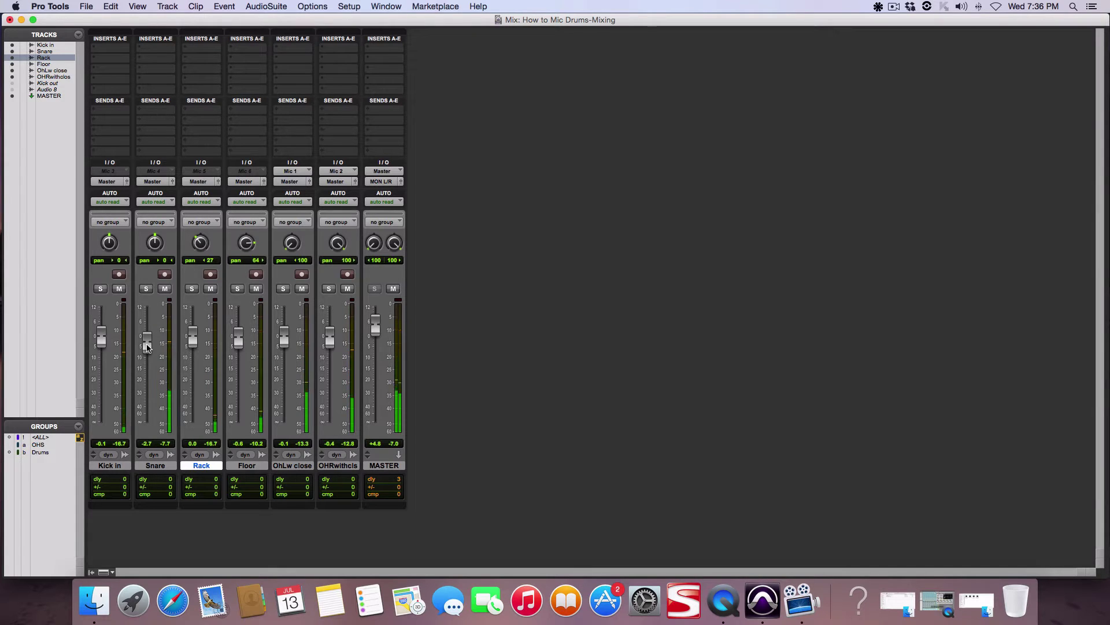
left_click_drag(147, 347, 147, 349)
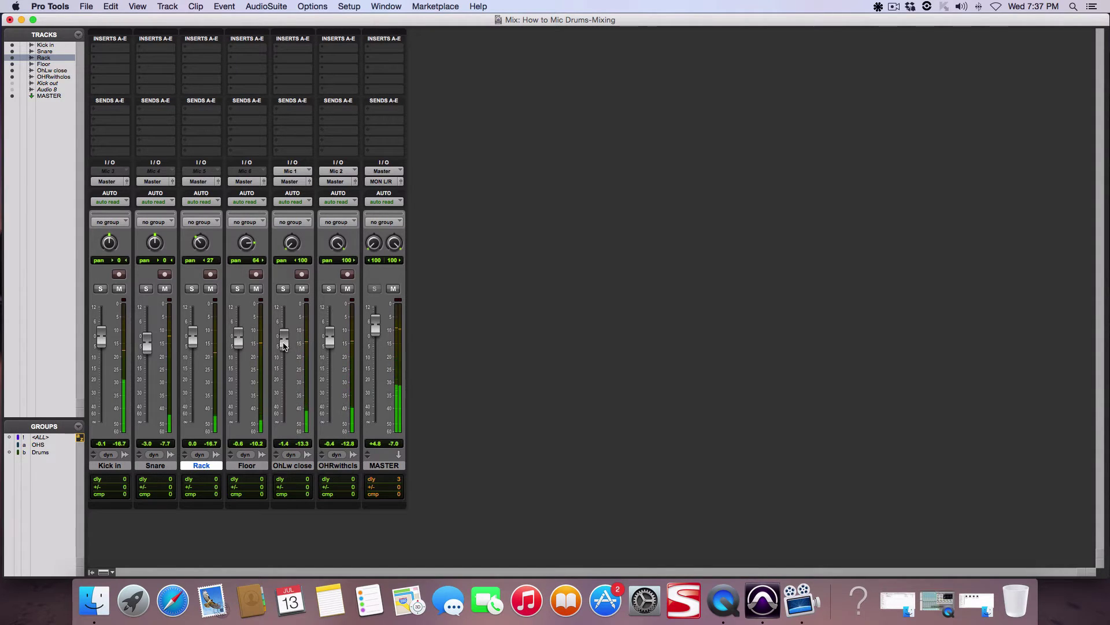
mouse_move(329, 344)
left_mouse_down()
mouse_move(287, 345)
mouse_move(330, 348)
left_mouse_up()
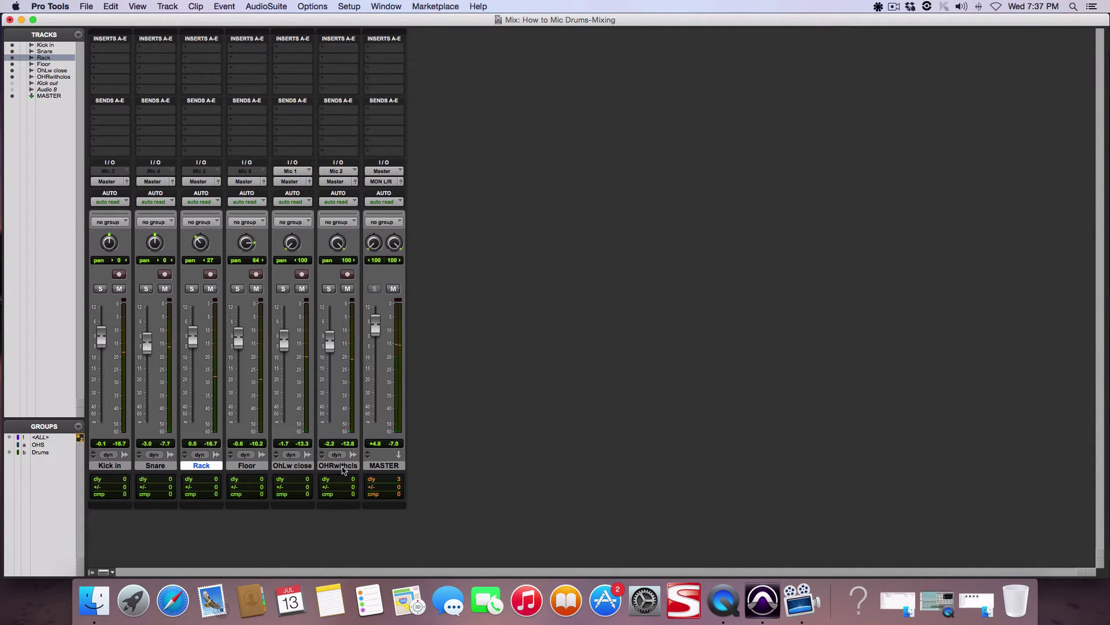
Try swapping the two overhead tracks' order and hard-pan directions, and restore their original order
left_click_drag(342, 470, 280, 471)
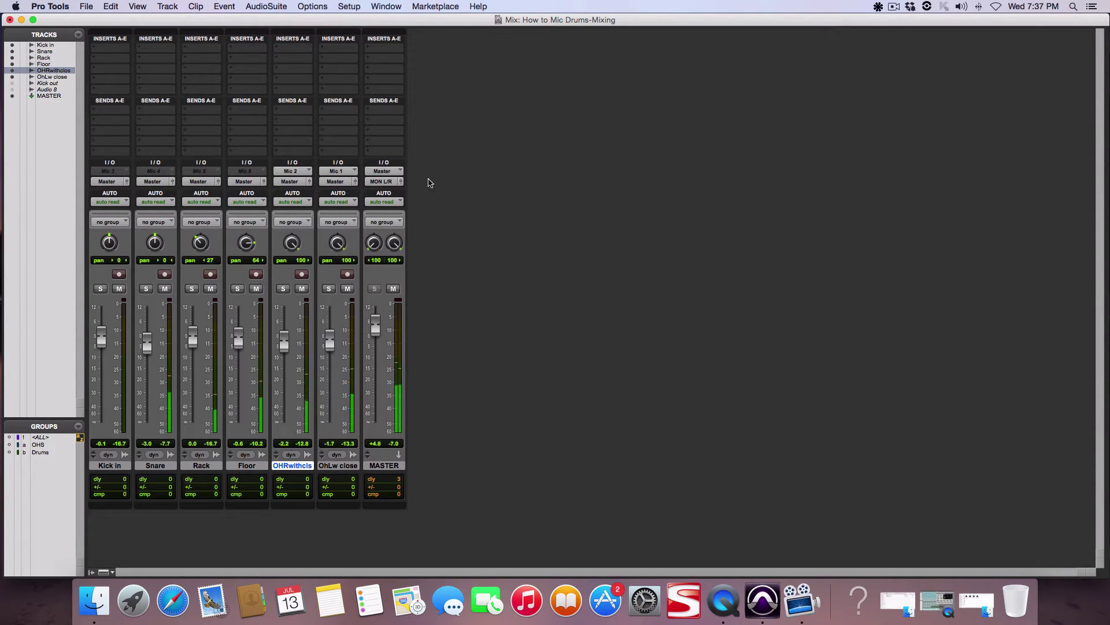
left_click_drag(292, 243, 289, 381)
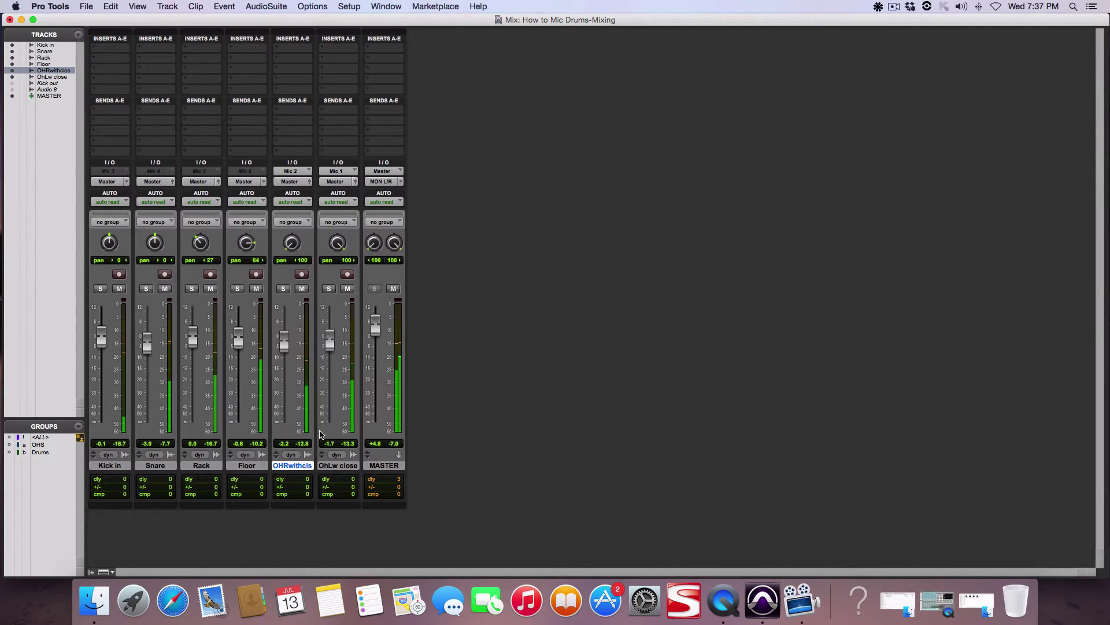
left_click_drag(346, 466, 301, 471)
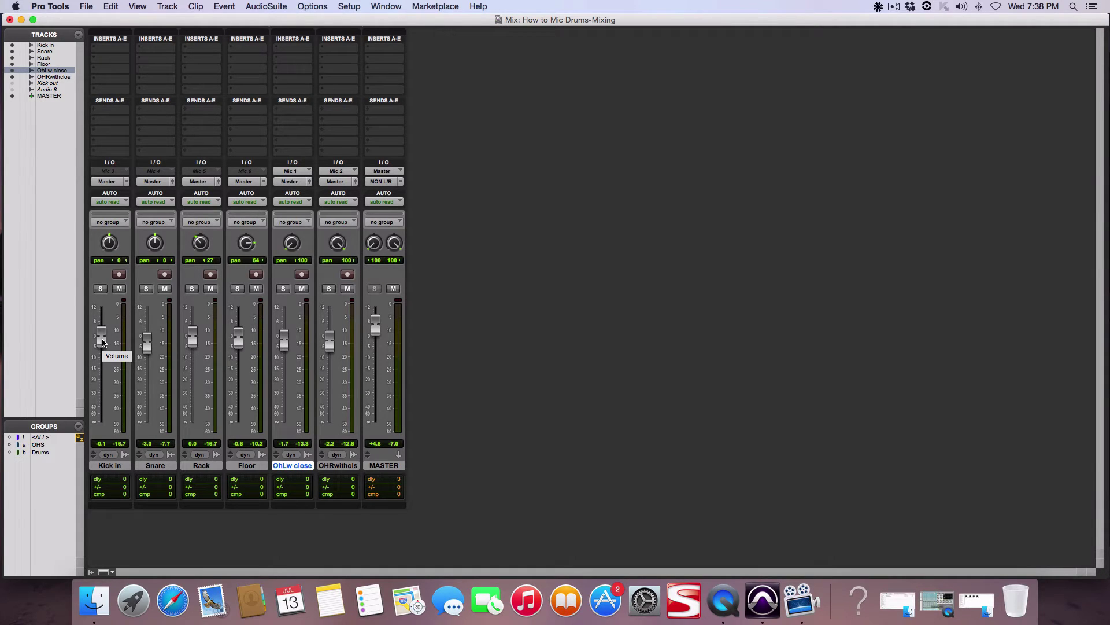
Solo the Kick in track during playback, trying its fader at +5.0 dB before setting it to +0.2 dB
left_click_drag(103, 343, 102, 330)
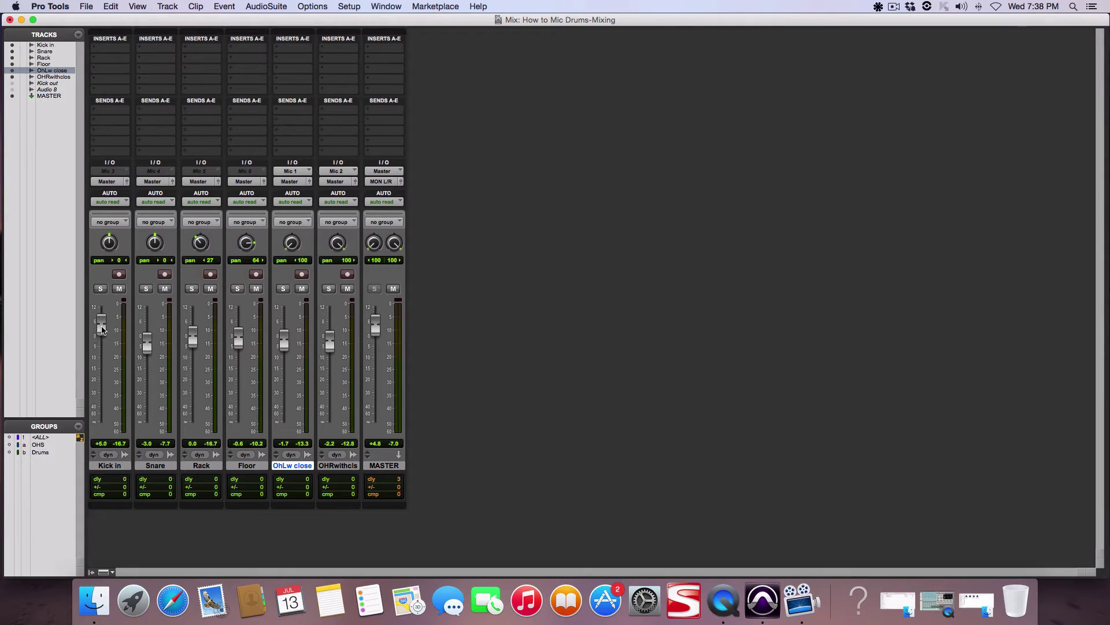
key("space")
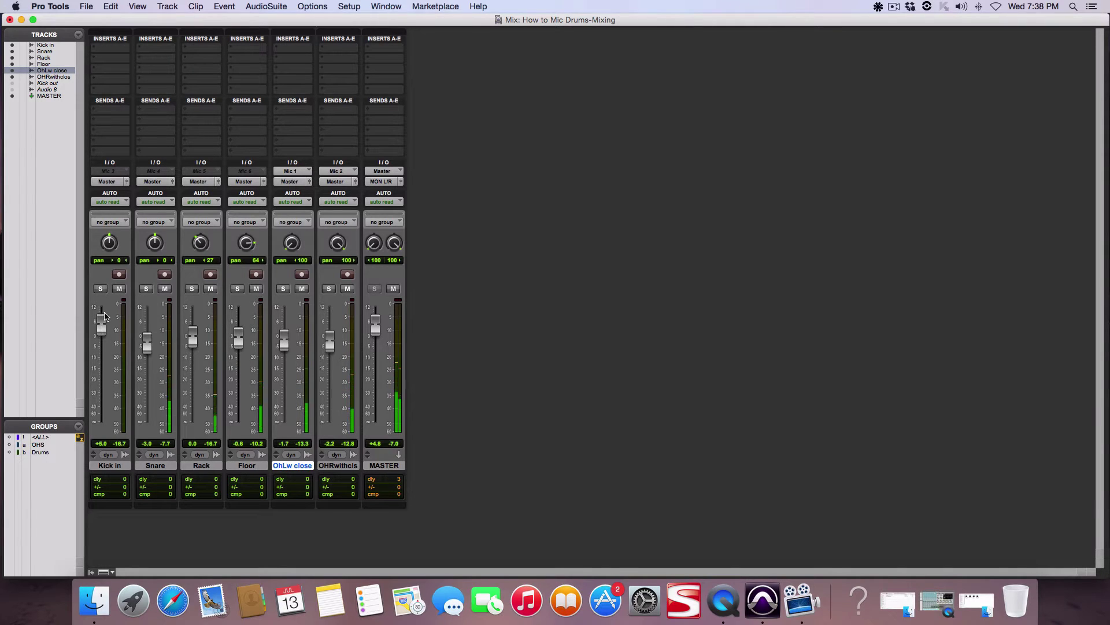
left_click(100, 289)
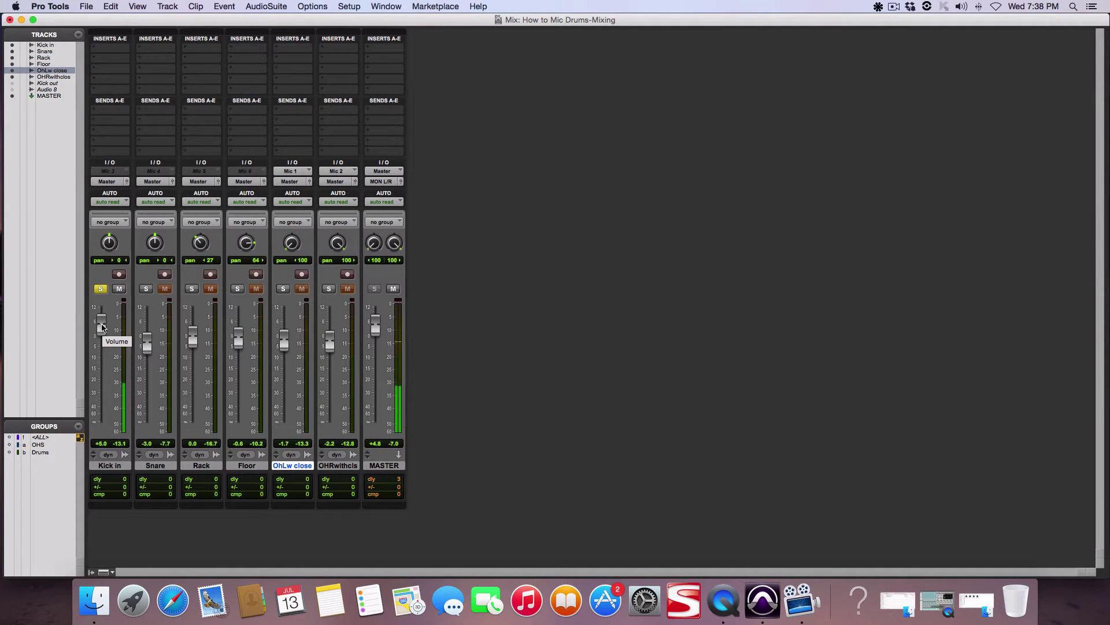
left_click_drag(102, 327, 101, 339)
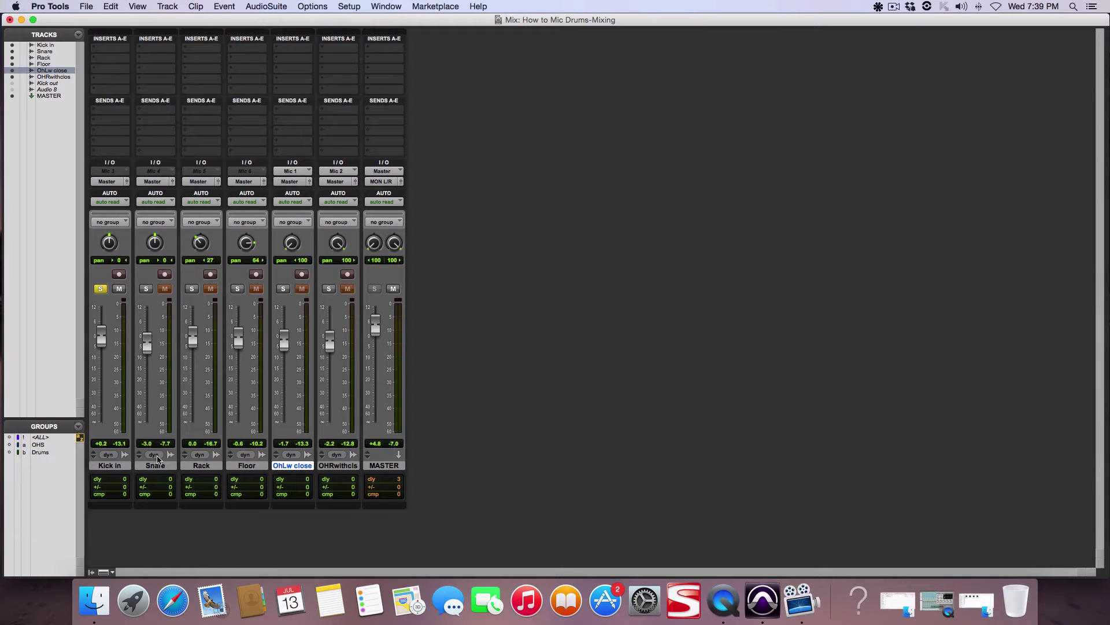
Insert the Dyn3 Expander/Gate (mono) on the Kick in track's first insert slot and raise its fader to +6.0 dB
left_click(105, 51)
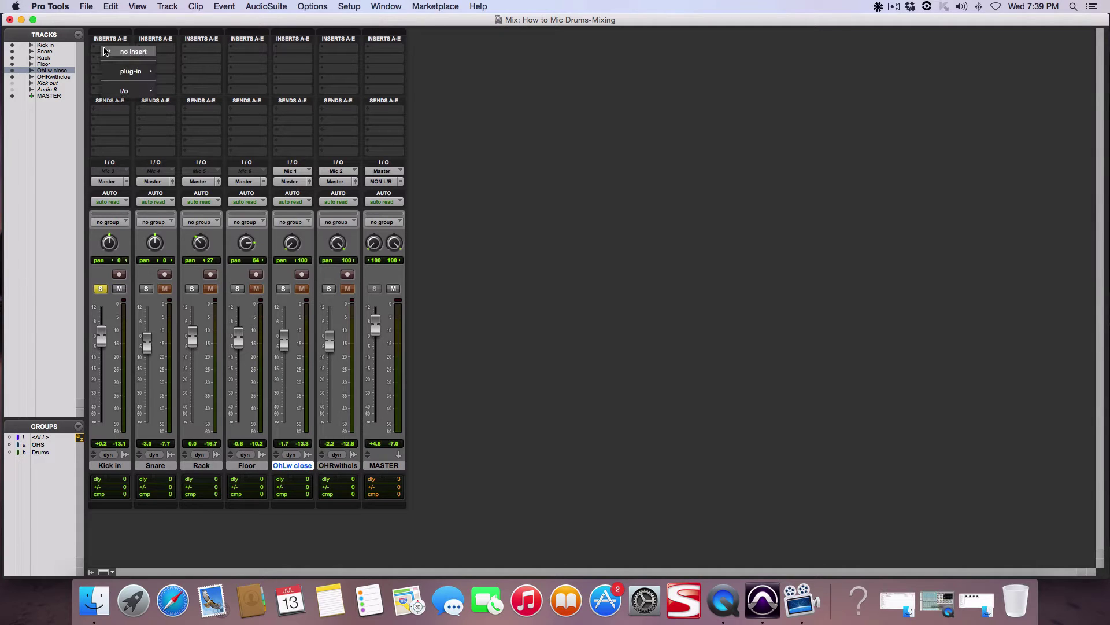
mouse_move(131, 71)
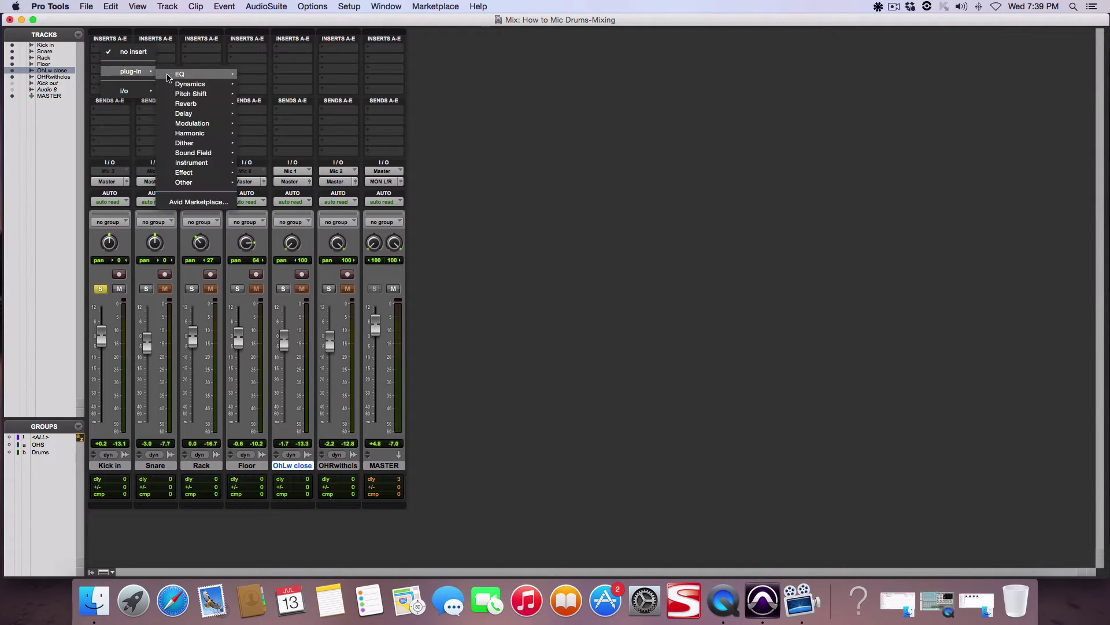
mouse_move(183, 85)
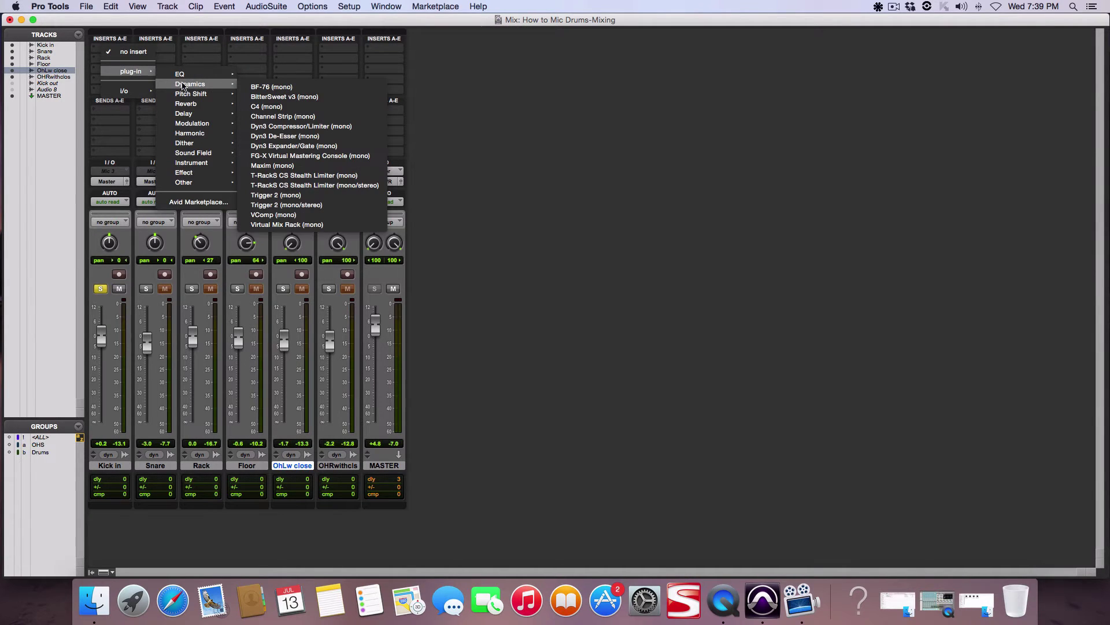
left_click(308, 146)
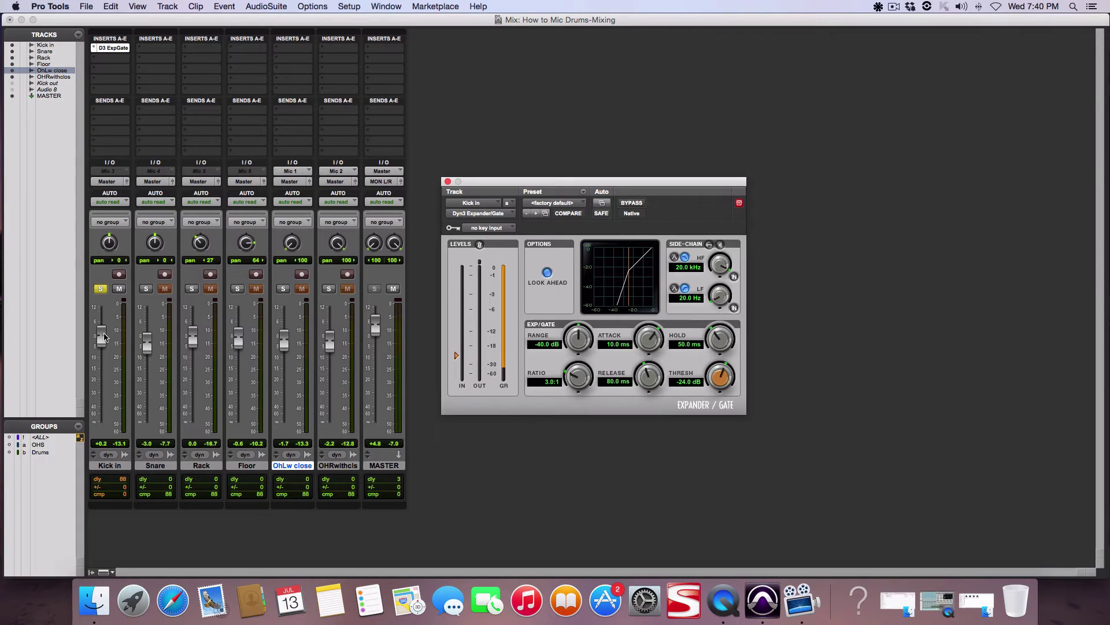
left_click_drag(104, 337, 105, 323)
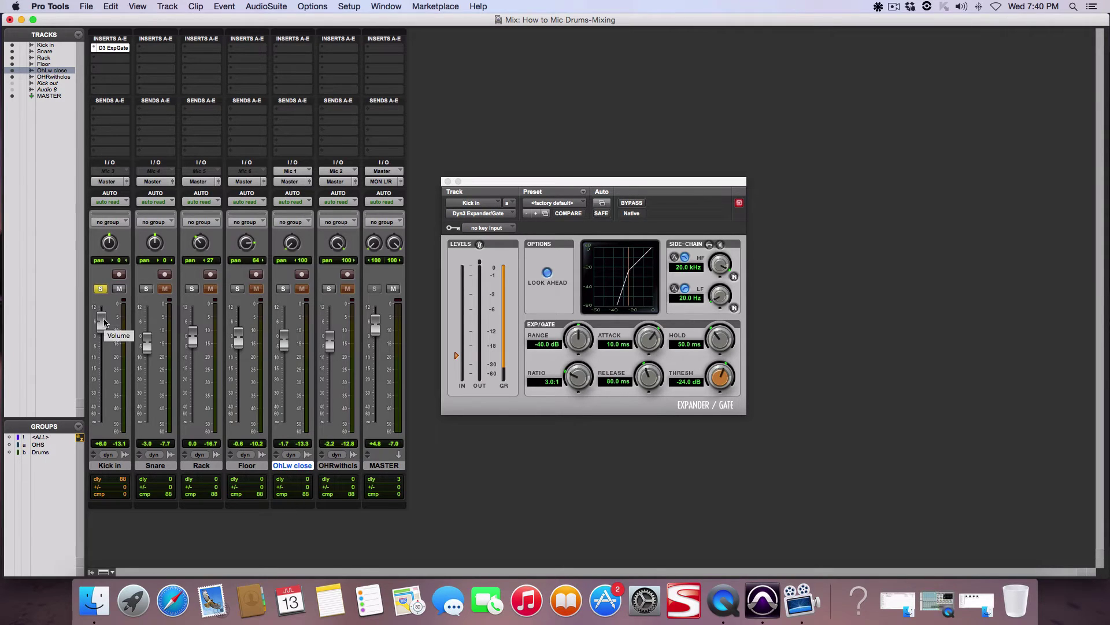
Load the Kick Gate SC preset in the Kick in gate and set its threshold to -14.8 dB
left_click(599, 184)
left_click_drag(599, 184, 600, 197)
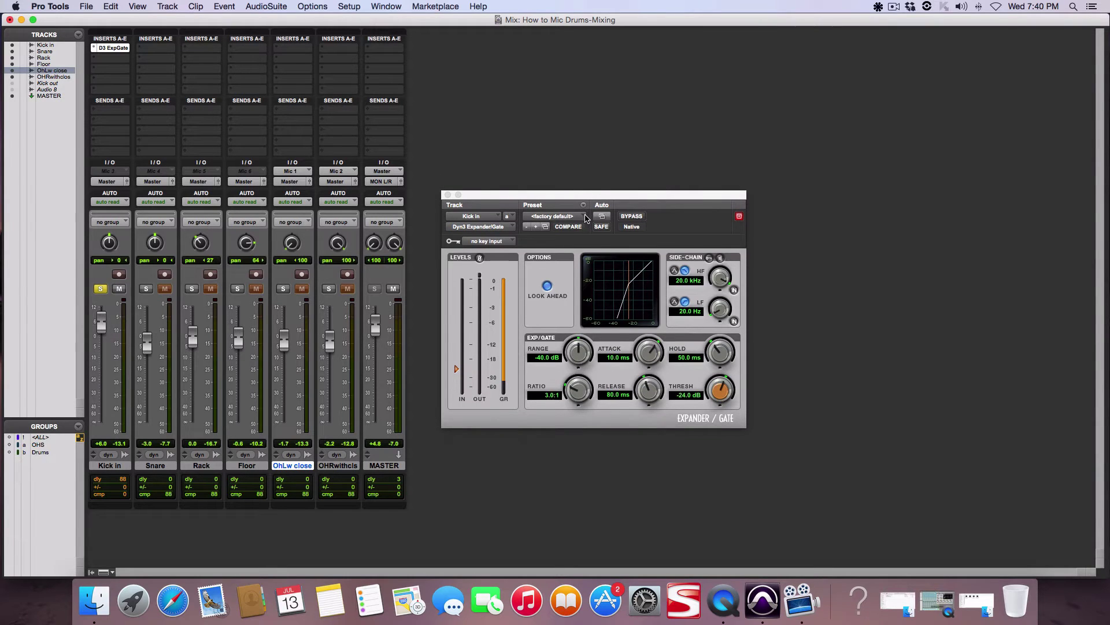
left_click(586, 218)
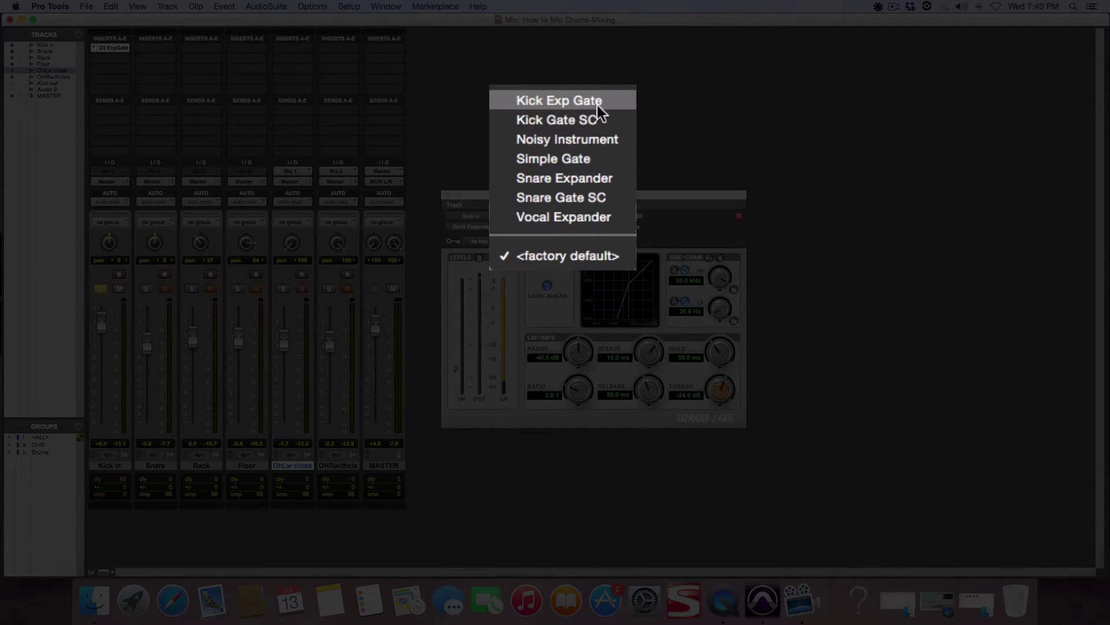
left_click(548, 123)
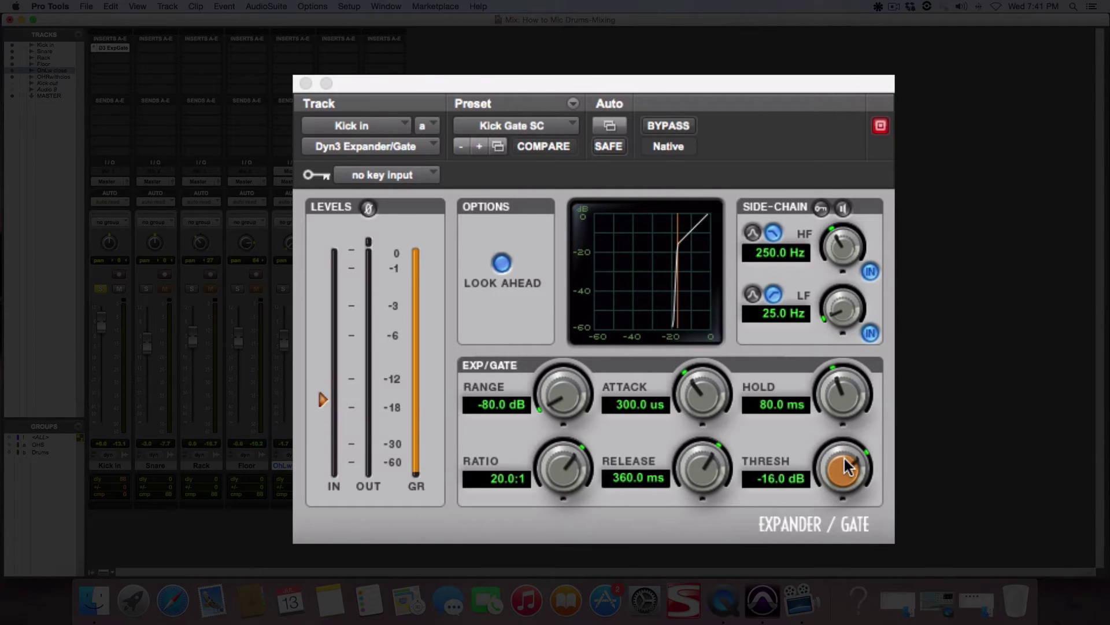
left_click_drag(833, 468, 846, 451)
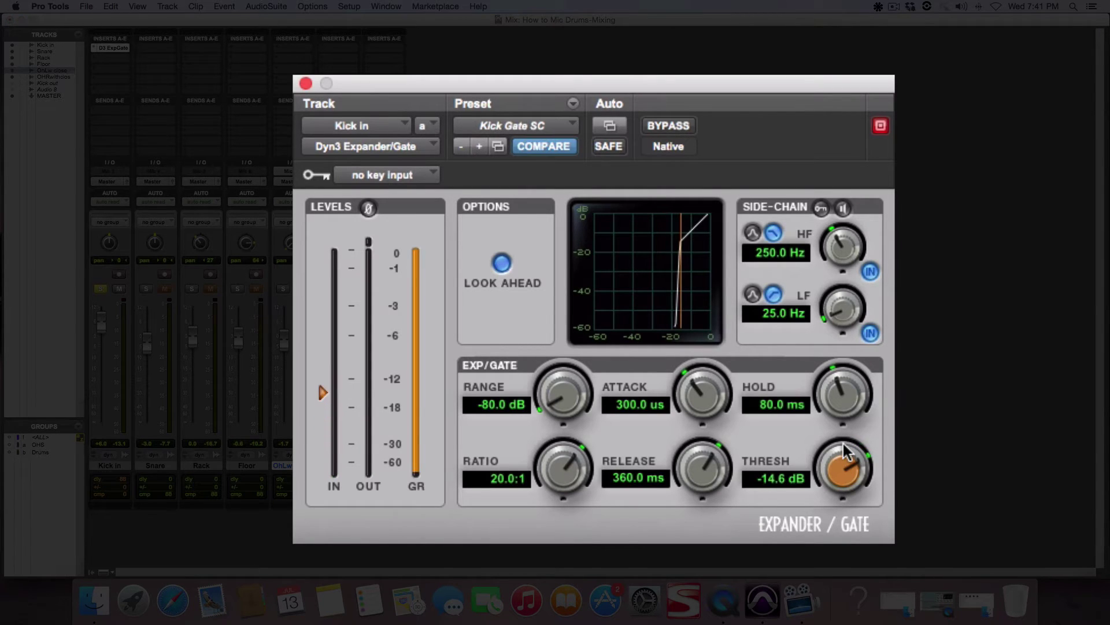
left_click_drag(831, 456, 840, 449)
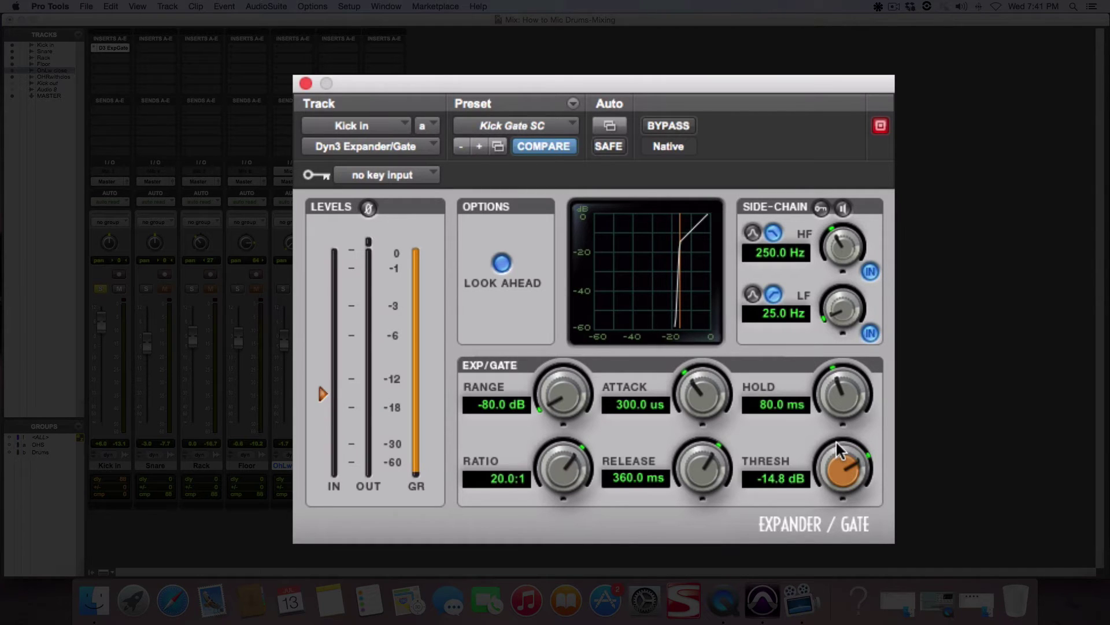
In the Edit window, select the Kick in audio from 6|4|568 across the first kick hits, and return to the Mix window
key("super+equal")
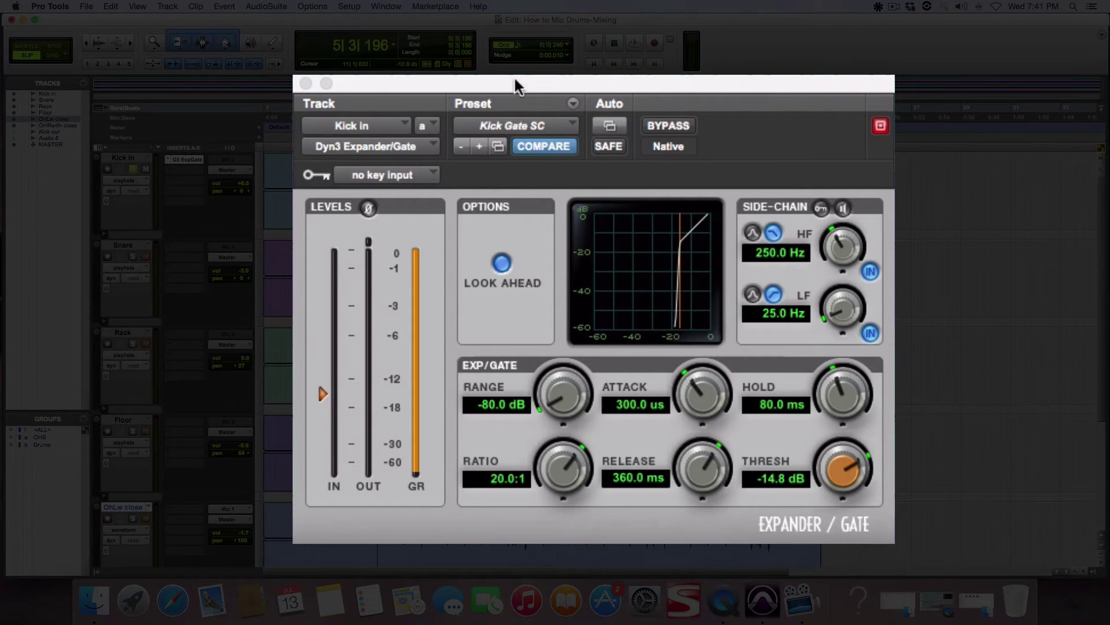
left_click_drag(517, 82, 728, 103)
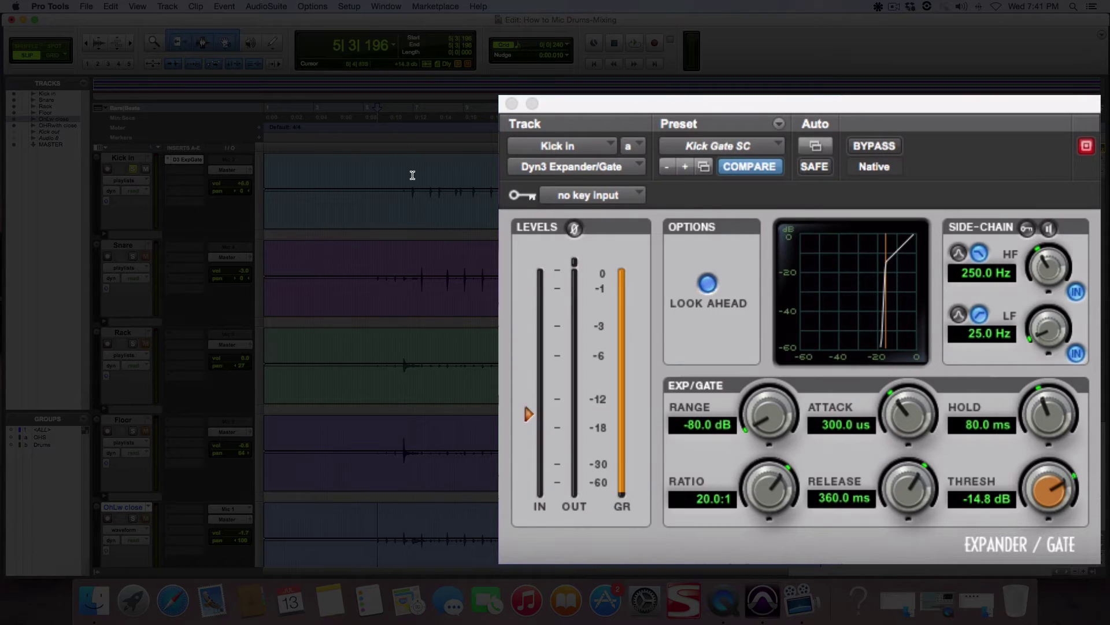
left_click_drag(411, 175, 537, 185)
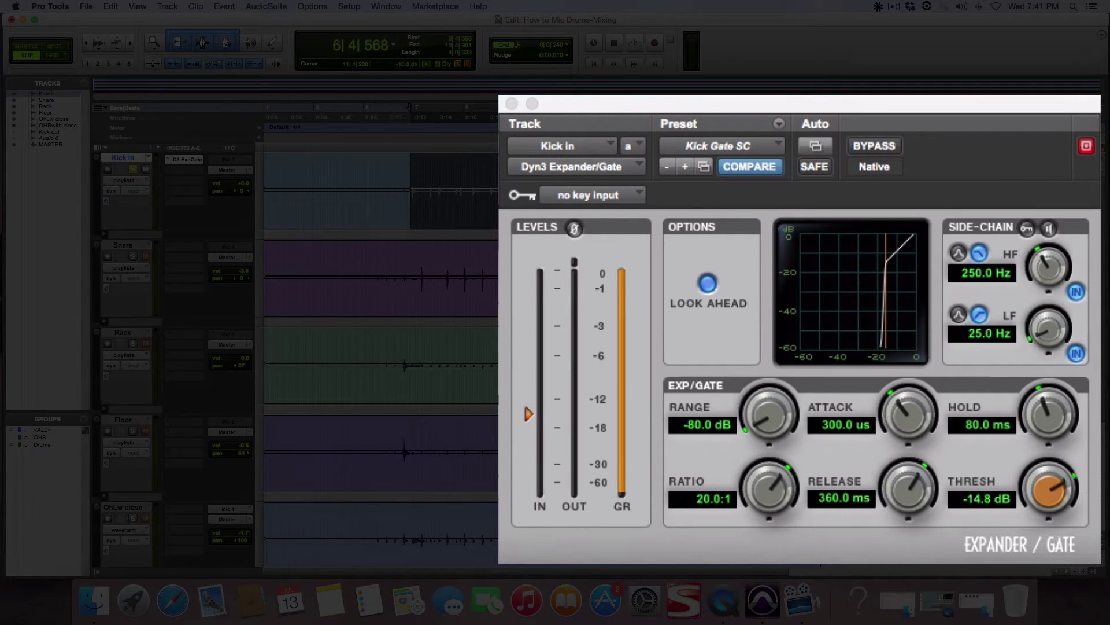
key("super+equal")
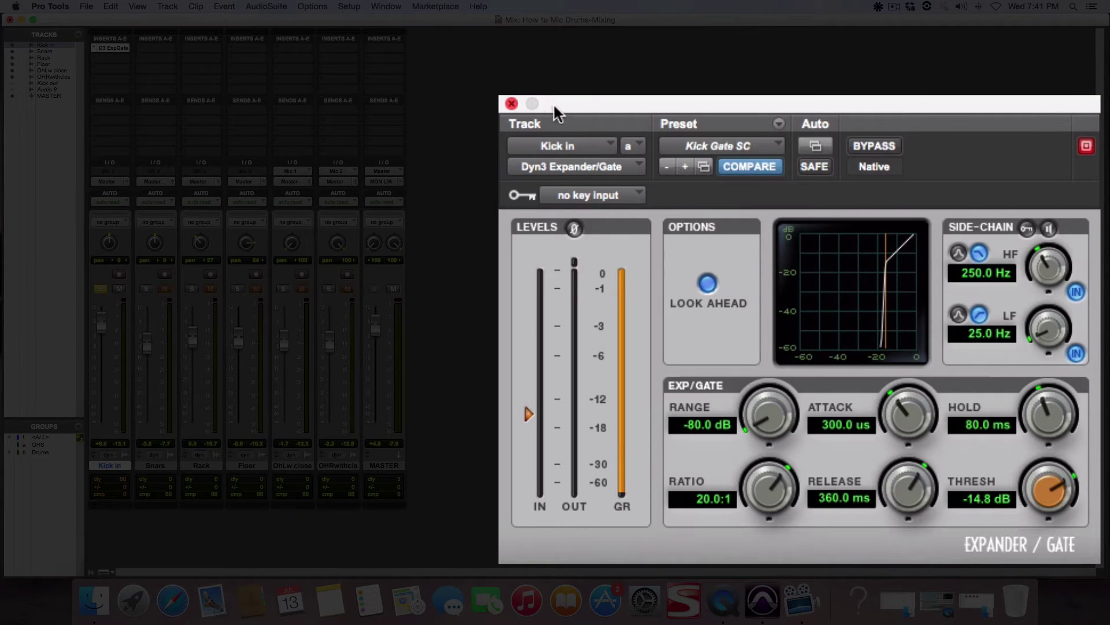
Set the Kick in gate's threshold to -25.8 dB, attack to 280.7 us and release to 28.9 ms, and compare it with bypass
left_click_drag(554, 106, 363, 58)
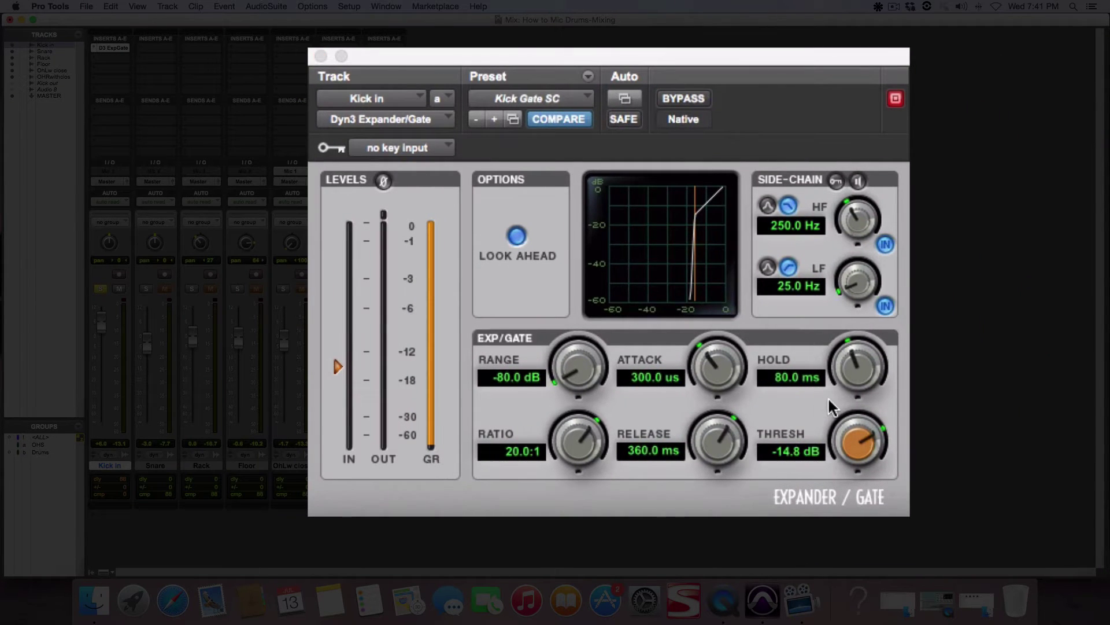
left_click_drag(866, 438, 769, 444)
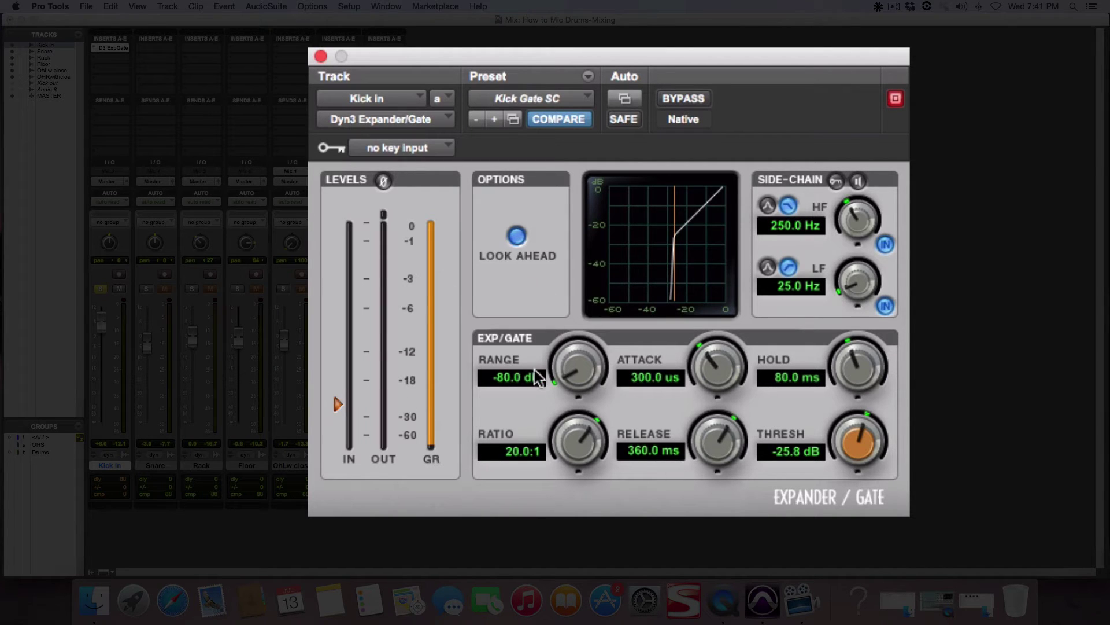
scroll(707, 391, "down", 1)
left_click_drag(721, 431, 698, 439)
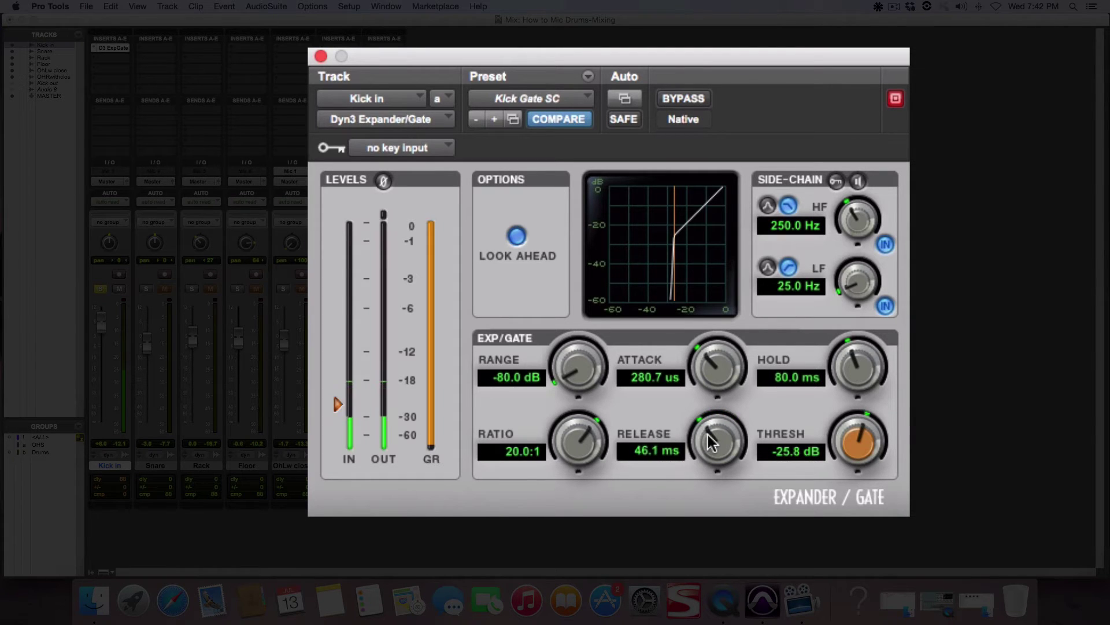
left_click_drag(707, 435, 696, 448)
left_click(686, 97)
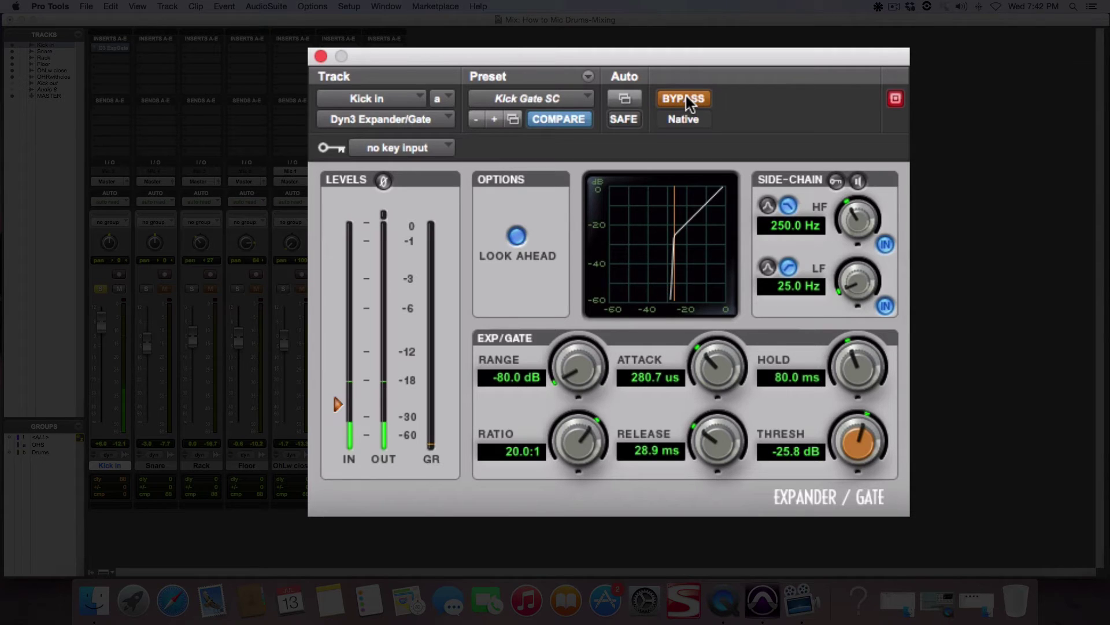
left_click(686, 97)
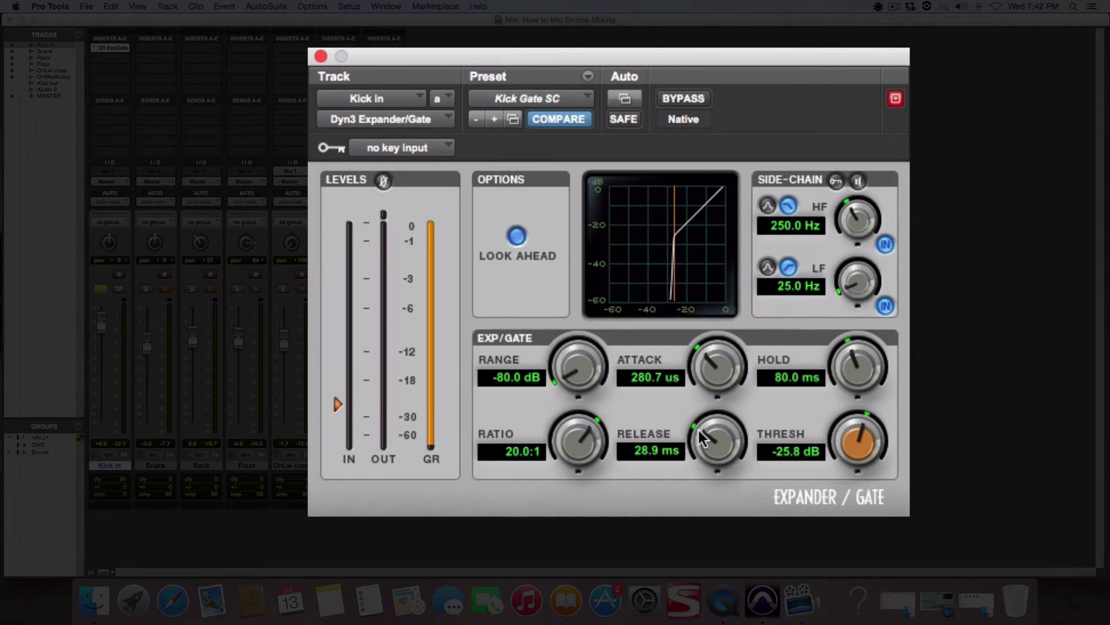
Set the Kick in gate's attack to 35.4 us, hold to 57.3 ms and release to 411.5 ms, and compare it with bypass
mouse_move(710, 449)
left_mouse_down()
mouse_move(742, 404)
mouse_move(720, 431)
left_mouse_up()
left_click_drag(718, 433, 727, 414)
left_click_drag(721, 354, 685, 411)
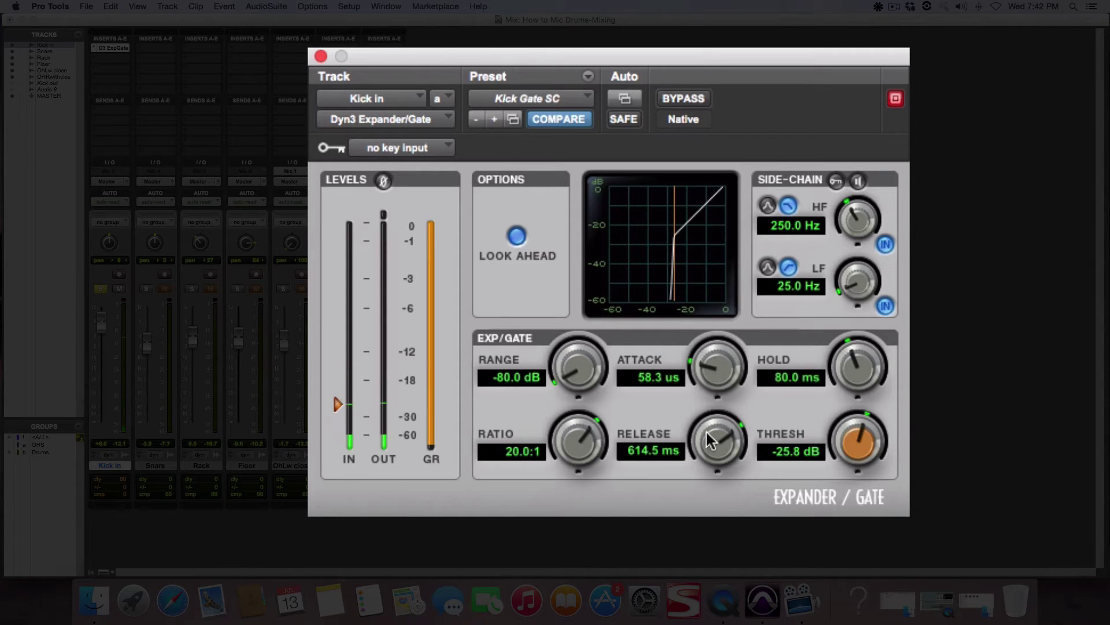
left_click_drag(705, 429, 695, 442)
left_click_drag(868, 353, 827, 366)
left_click_drag(716, 427, 702, 437)
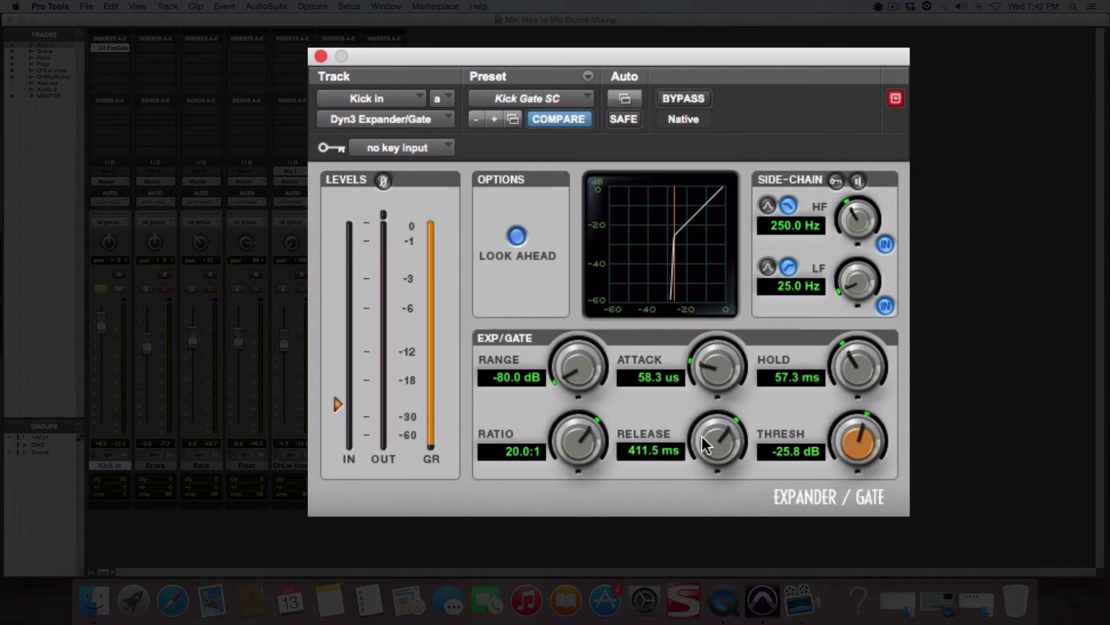
left_click_drag(716, 371, 706, 333)
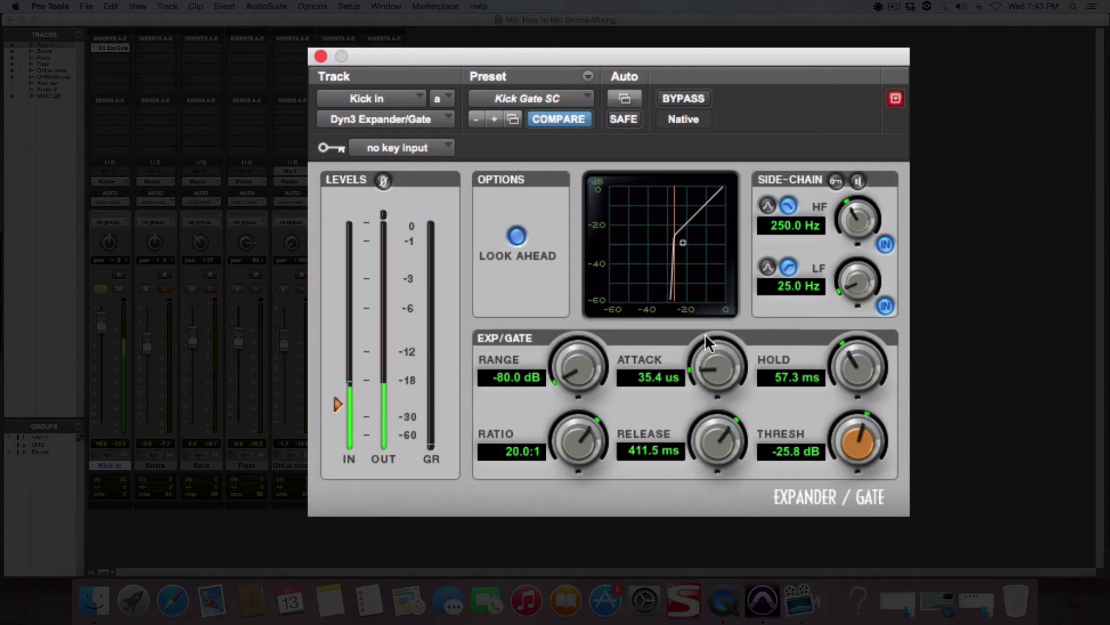
left_click(686, 97)
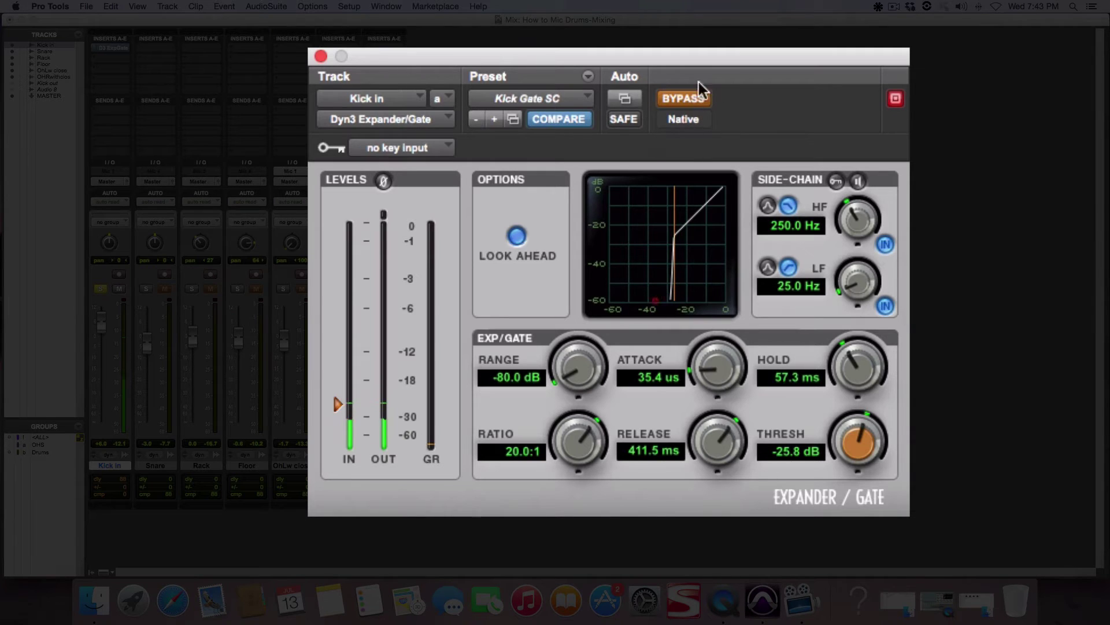
left_click(688, 96)
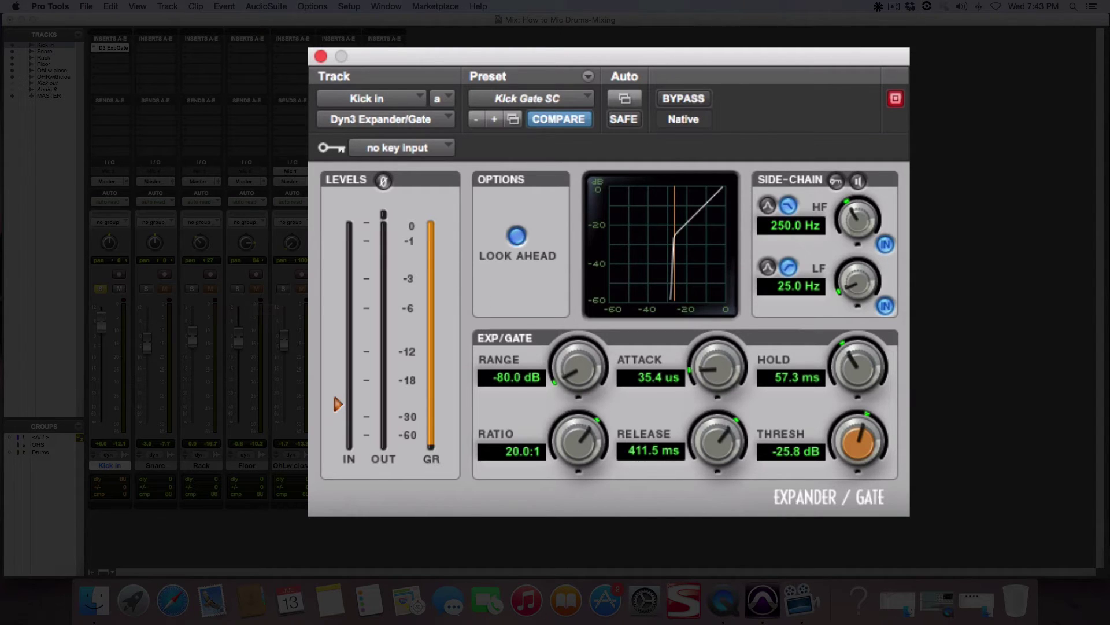
Soften the Kick in gate to a 1.9:1 ratio with the threshold at -36.5 dB, comparing it with bypass along the way
left_click_drag(575, 426, 532, 507)
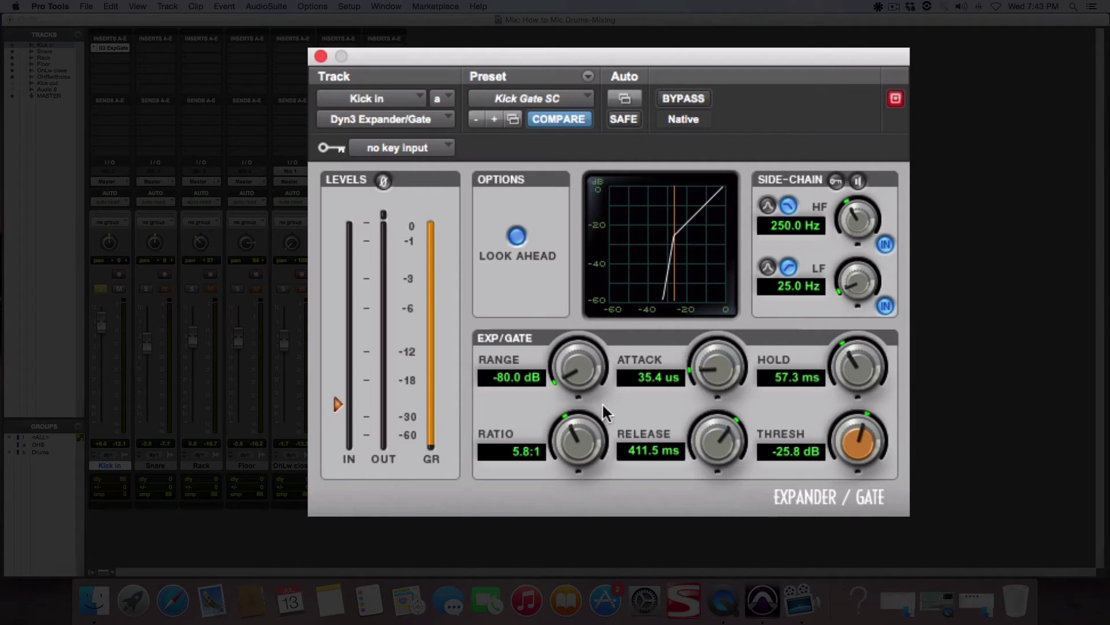
left_click_drag(580, 435, 562, 462)
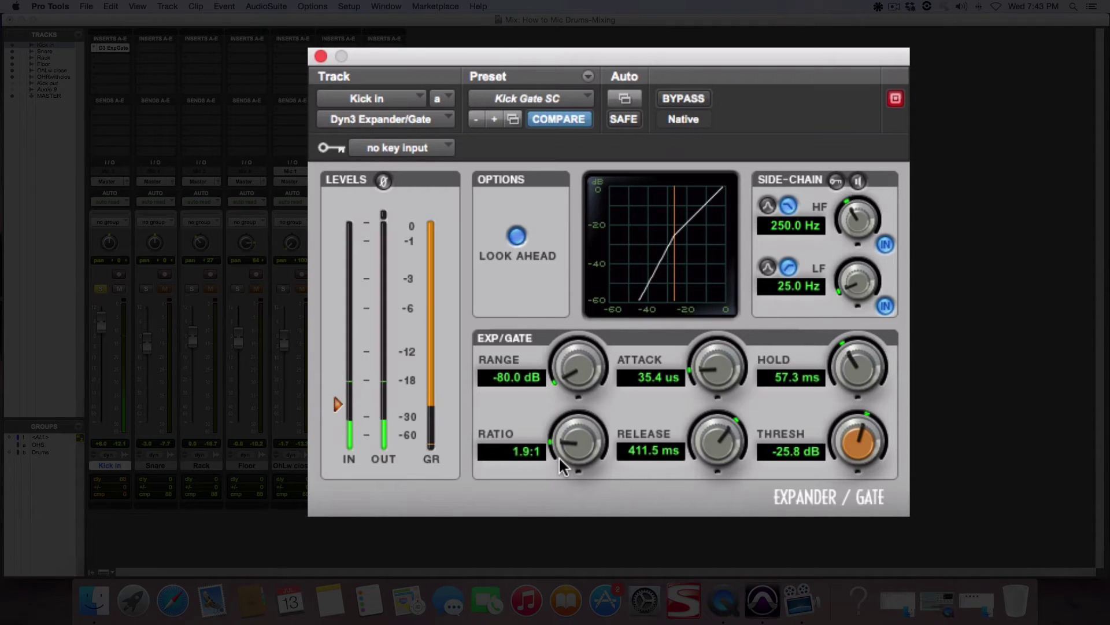
mouse_move(862, 435)
left_mouse_down()
mouse_move(838, 465)
mouse_move(856, 437)
left_mouse_up()
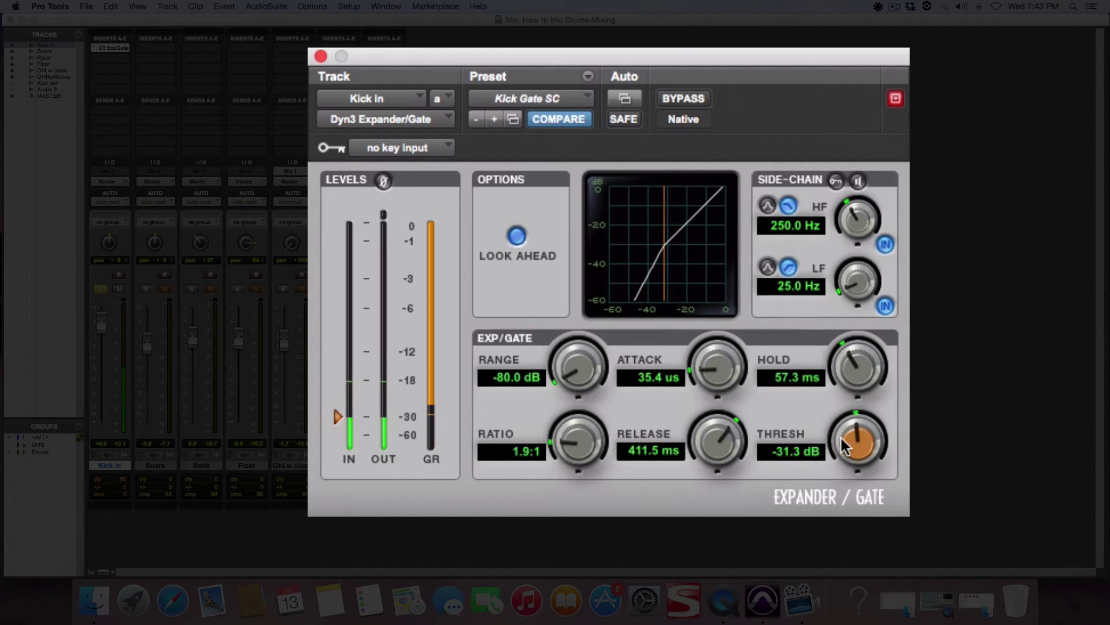
left_click_drag(841, 435, 820, 453)
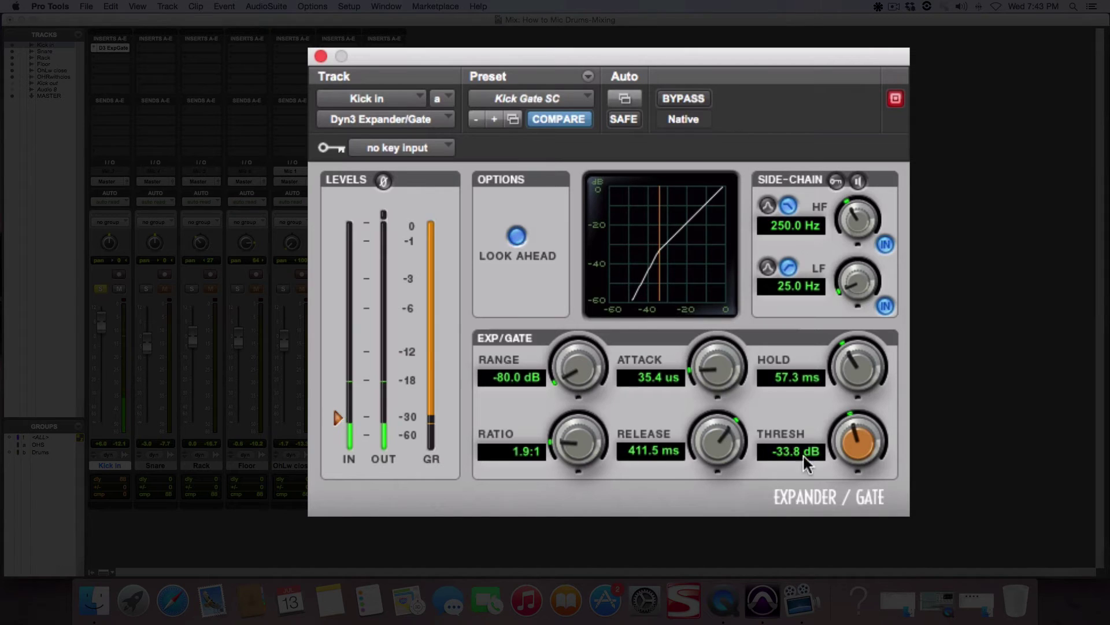
left_click(682, 99)
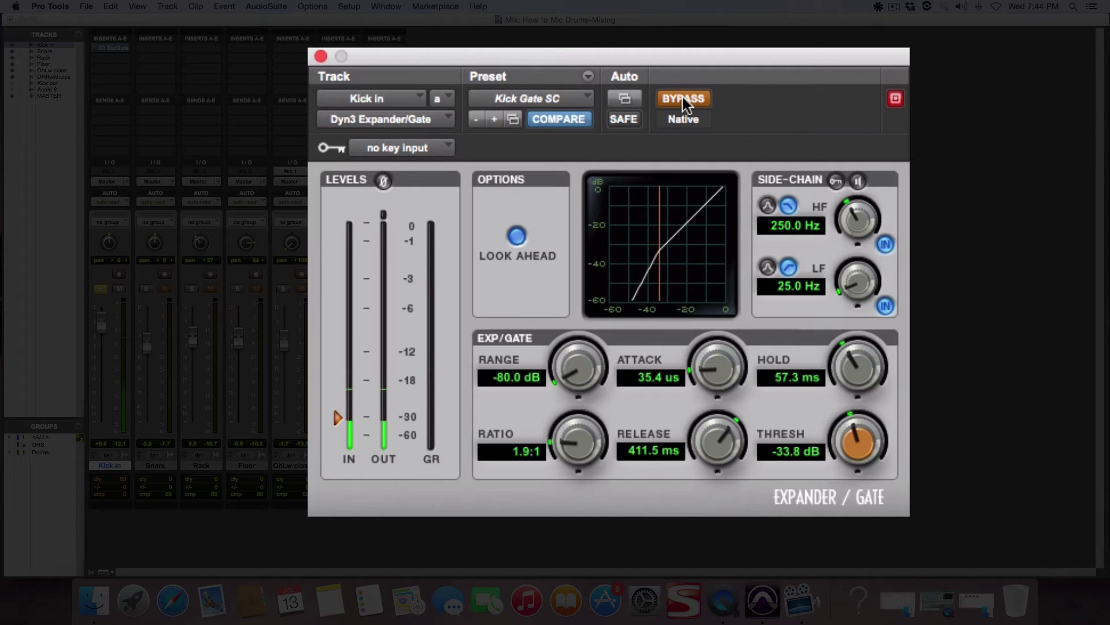
left_click(682, 99)
left_click_drag(849, 425, 827, 449)
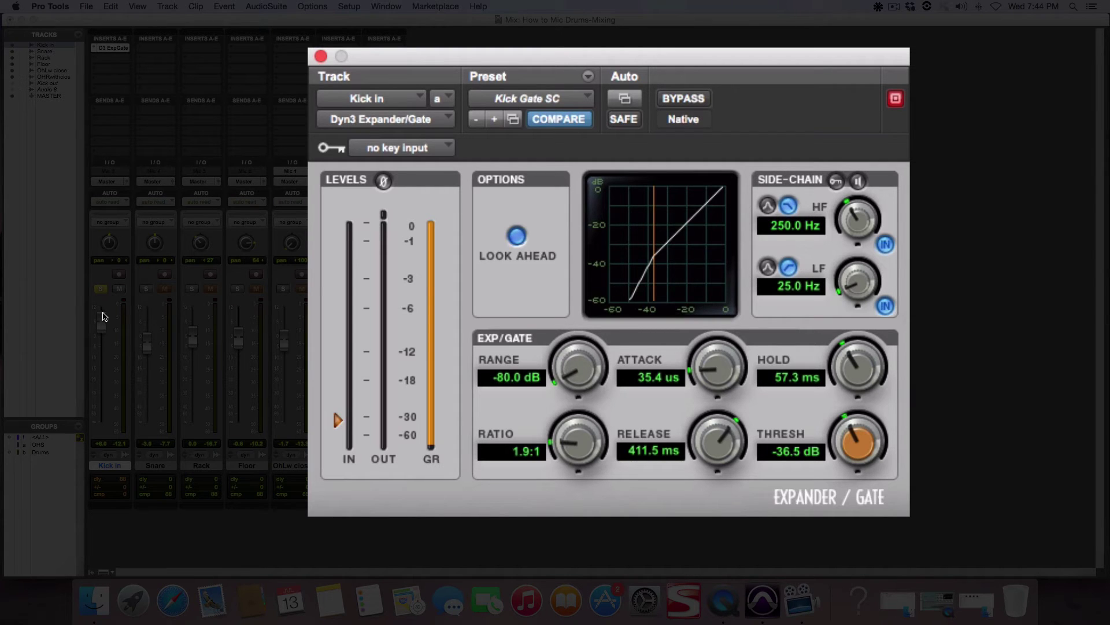
Lower the Kick in fader to +4.0 dB and switch the solo from Kick in to Snare
left_click_drag(104, 322, 104, 324)
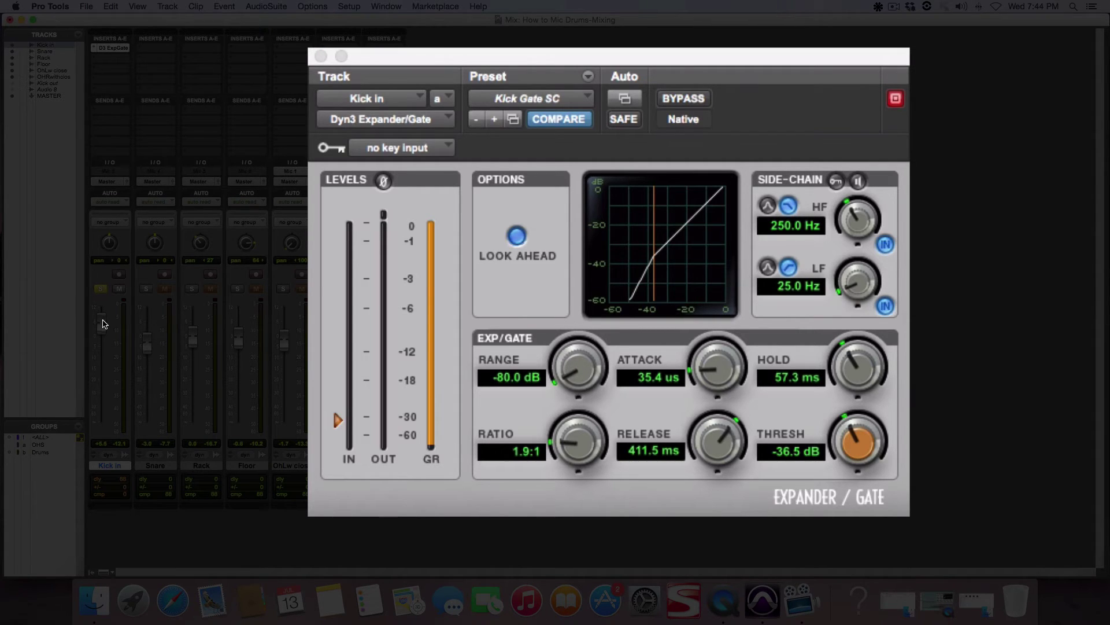
left_click(101, 289)
left_click(147, 288)
Insert the Dyn3 Expander/Gate (mono) on the Snare track's first insert slot and load its Simple Gate preset
left_click(155, 52)
mouse_move(165, 69)
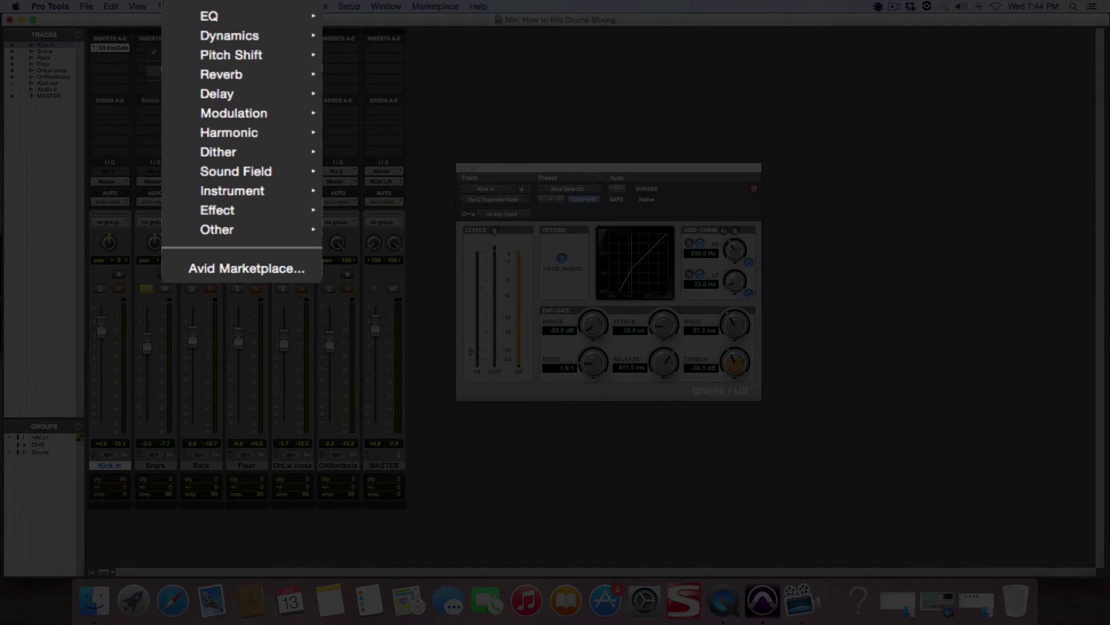
mouse_move(230, 36)
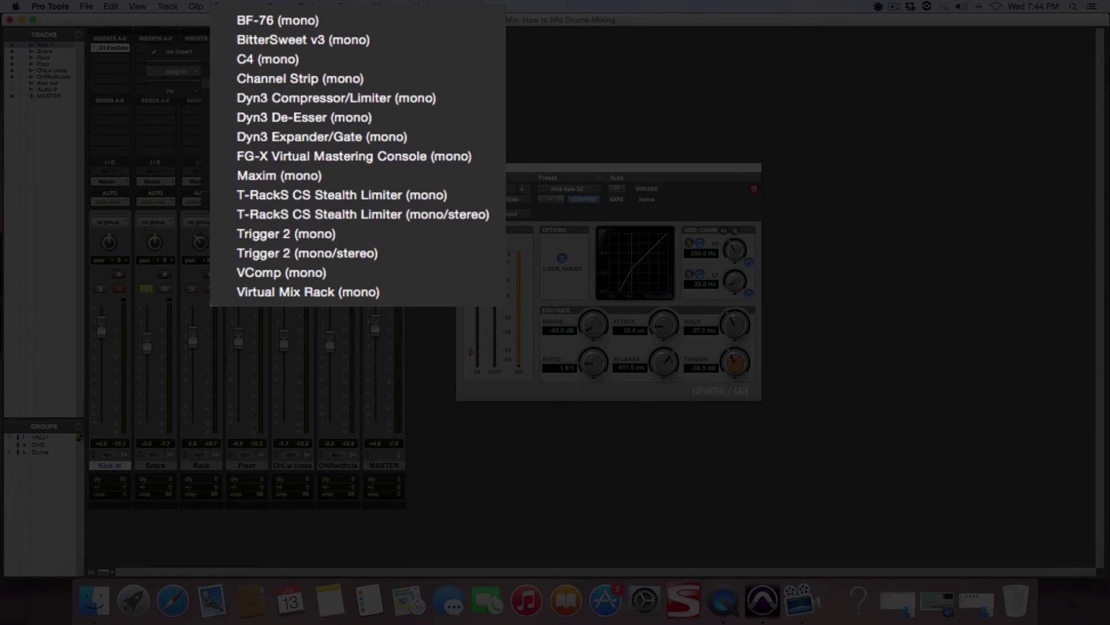
left_click(362, 134)
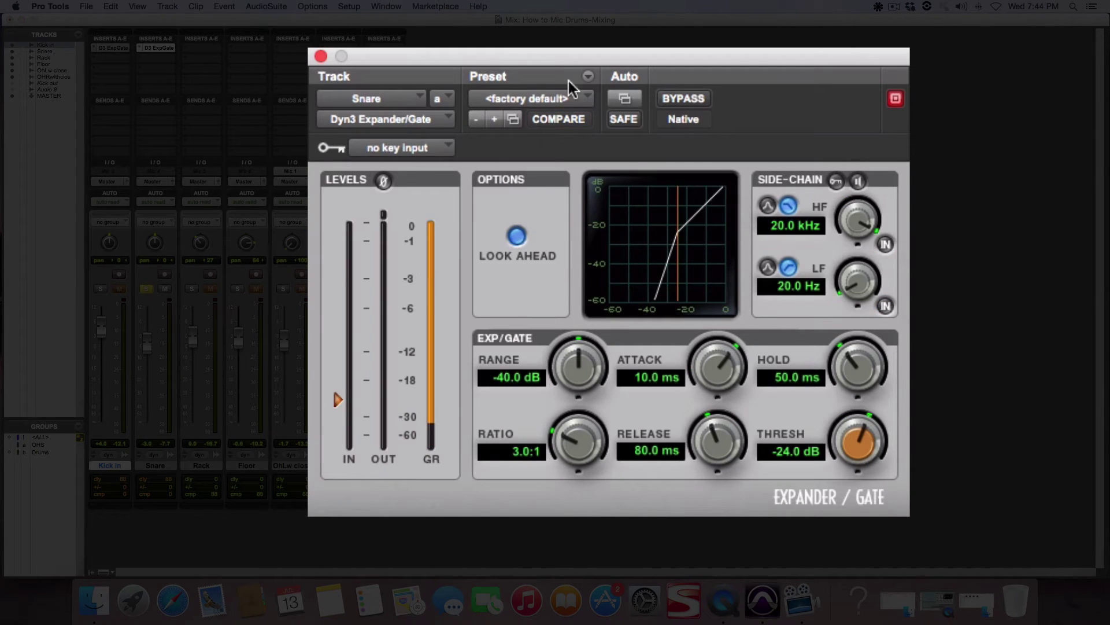
left_click(578, 98)
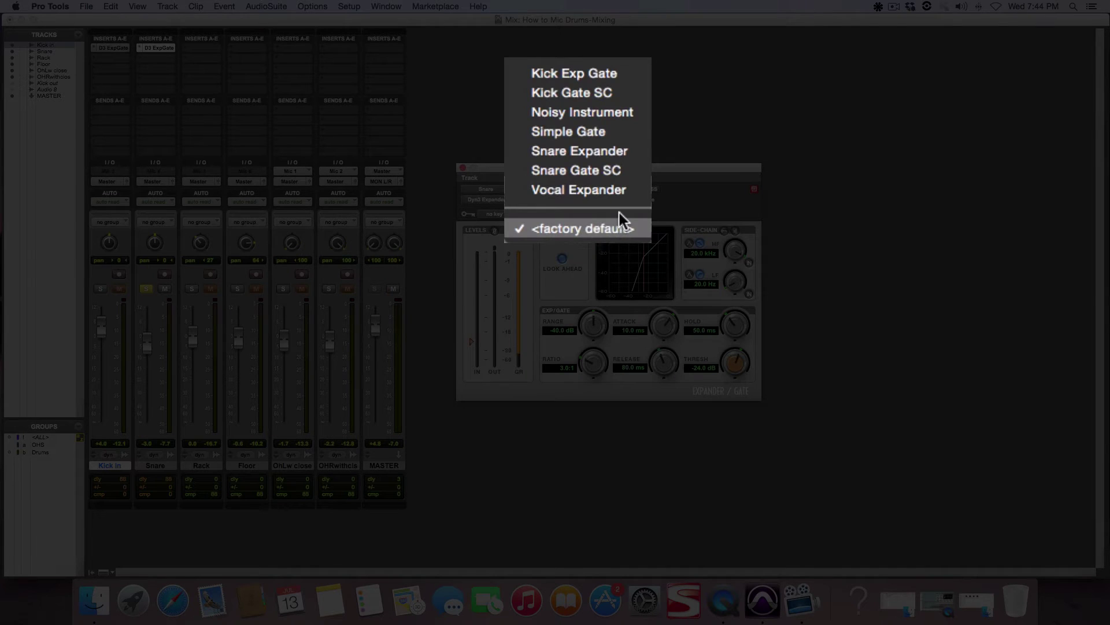
left_click(598, 132)
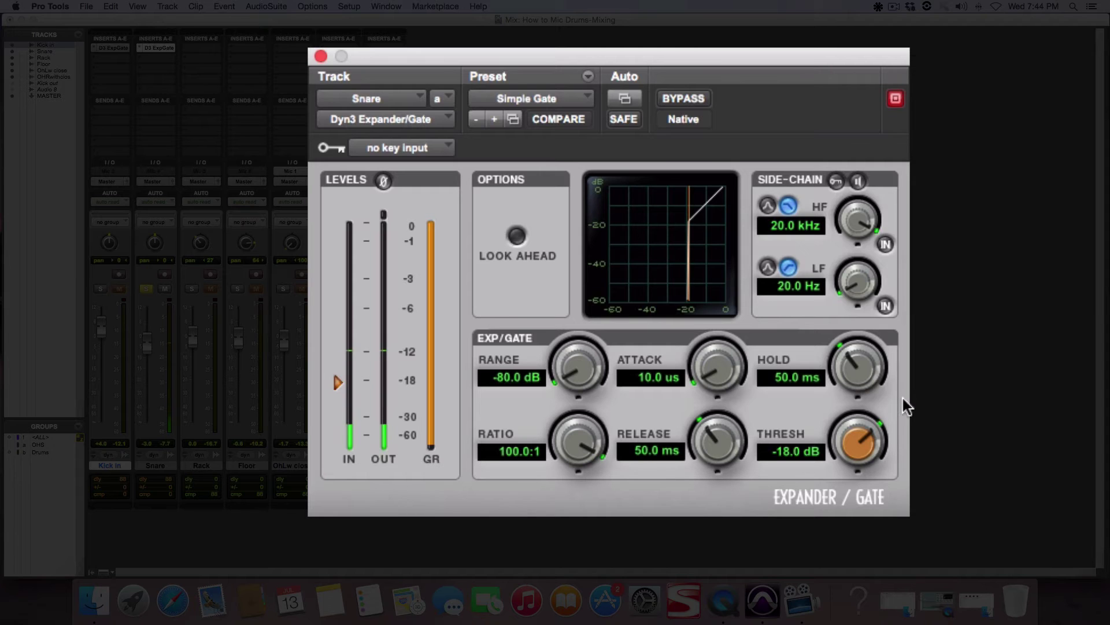
Set the Snare gate's threshold to -19.6 dB, attack to 22.8 us, hold to 289.1 ms and release to 583.3 ms, and compare it with bypass
left_click_drag(851, 425, 844, 430)
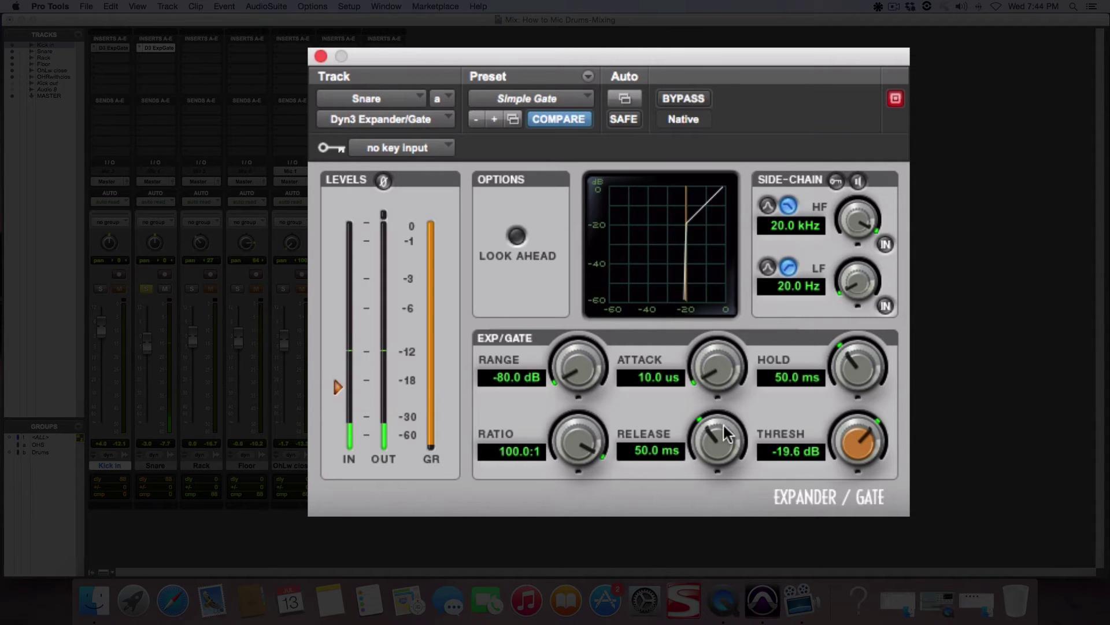
left_click_drag(723, 422, 762, 389)
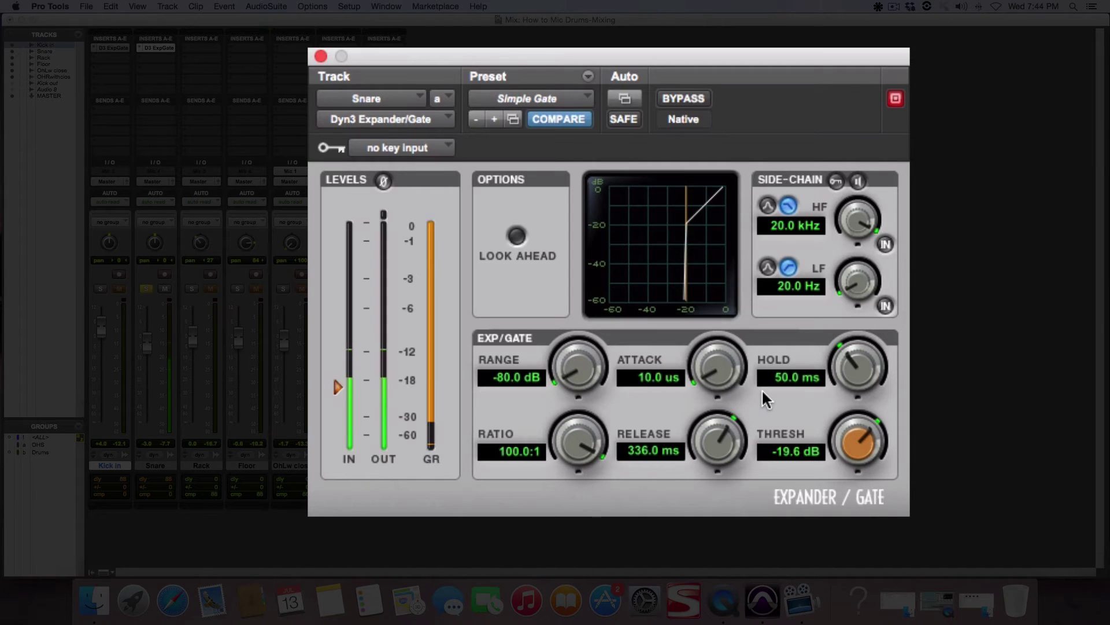
left_click_drag(729, 425, 736, 420)
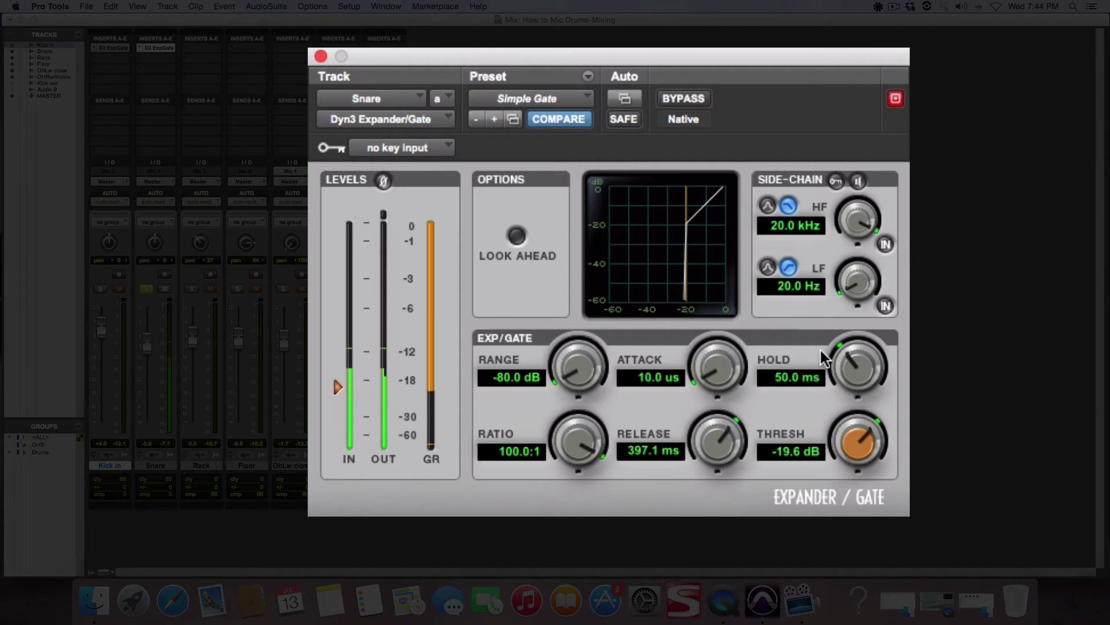
left_click_drag(856, 356, 877, 340)
left_click_drag(720, 431, 733, 419)
left_click_drag(701, 369, 707, 354)
left_click_drag(858, 358, 856, 339)
left_click(700, 100)
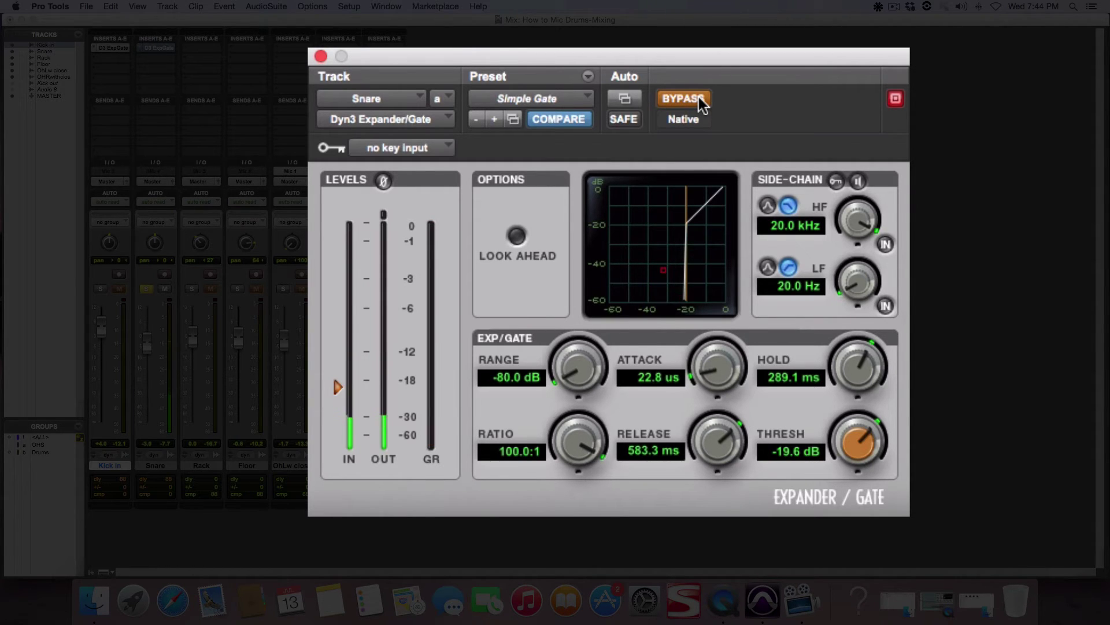
left_click(699, 99)
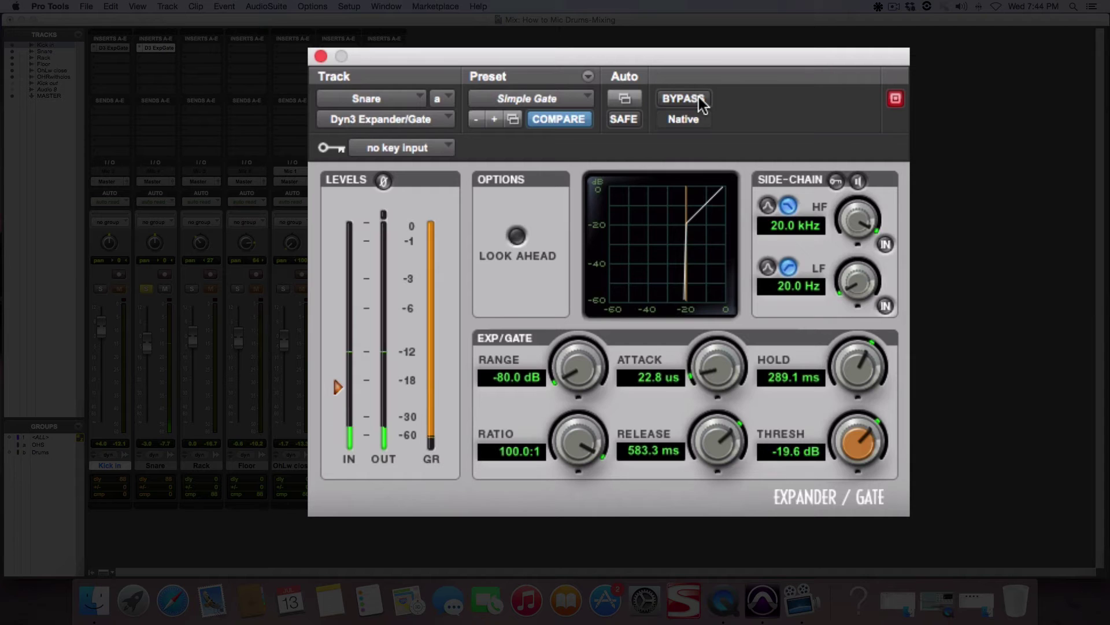
Lengthen the Snare gate's hold to 365.3 ms and its release to 2.4 s, and compare it with bypass
left_click_drag(730, 435, 734, 417)
left_click_drag(860, 360, 865, 355)
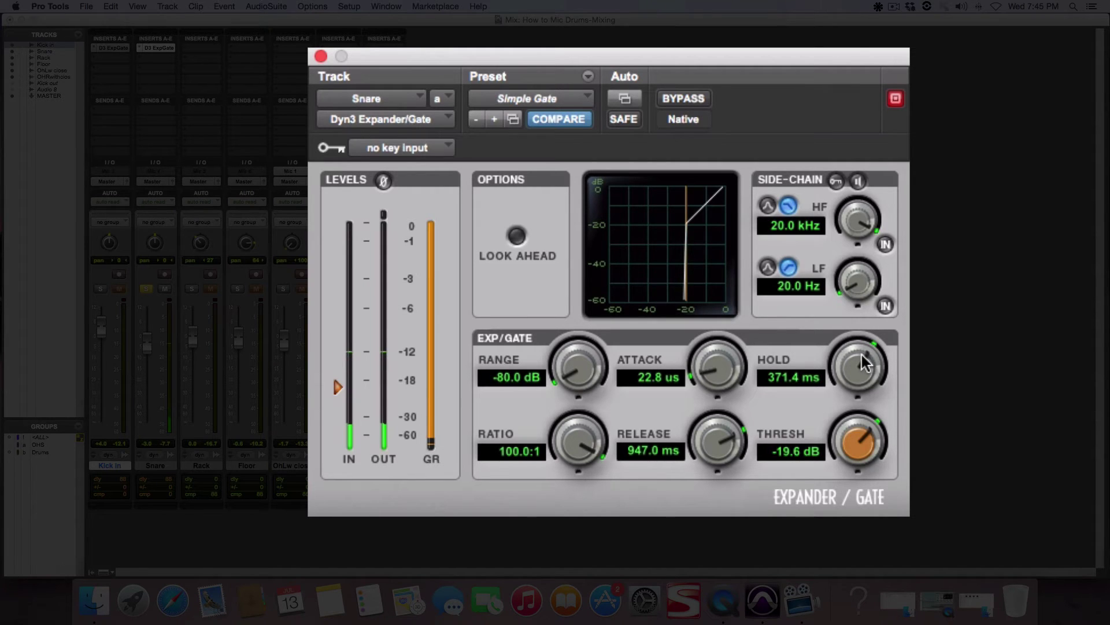
left_click_drag(863, 356, 877, 334)
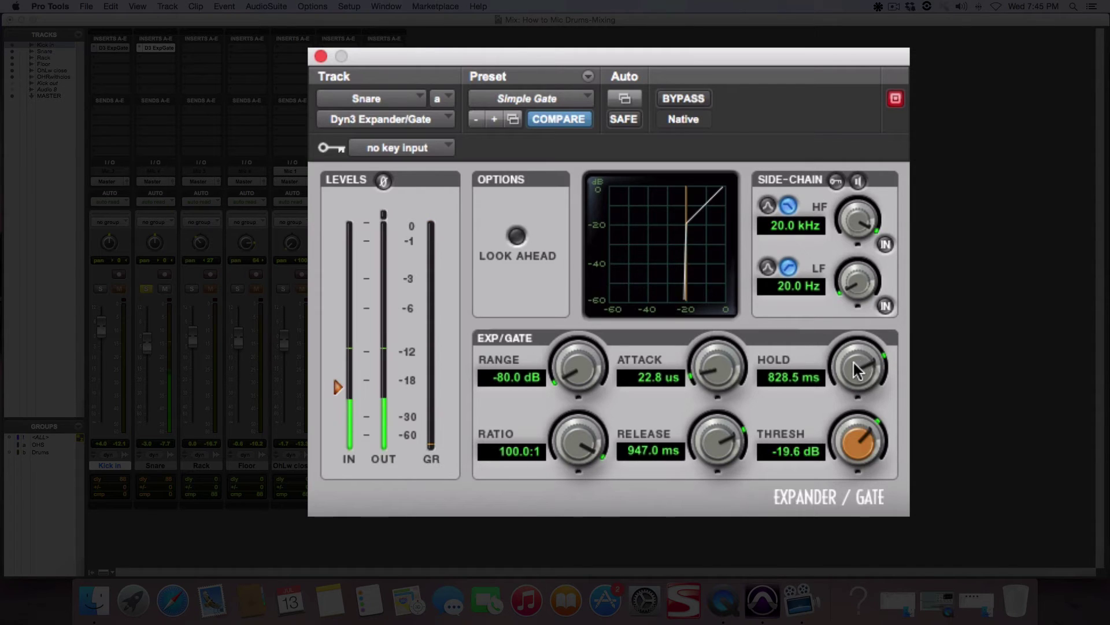
left_click_drag(854, 359, 841, 371)
left_click_drag(712, 440, 717, 419)
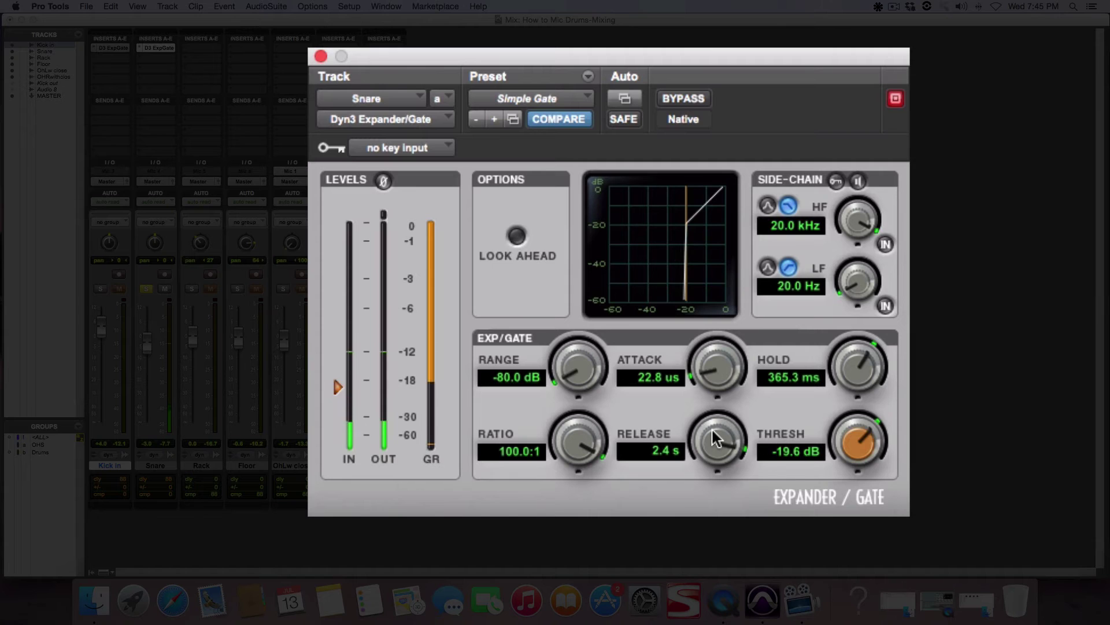
left_click(683, 99)
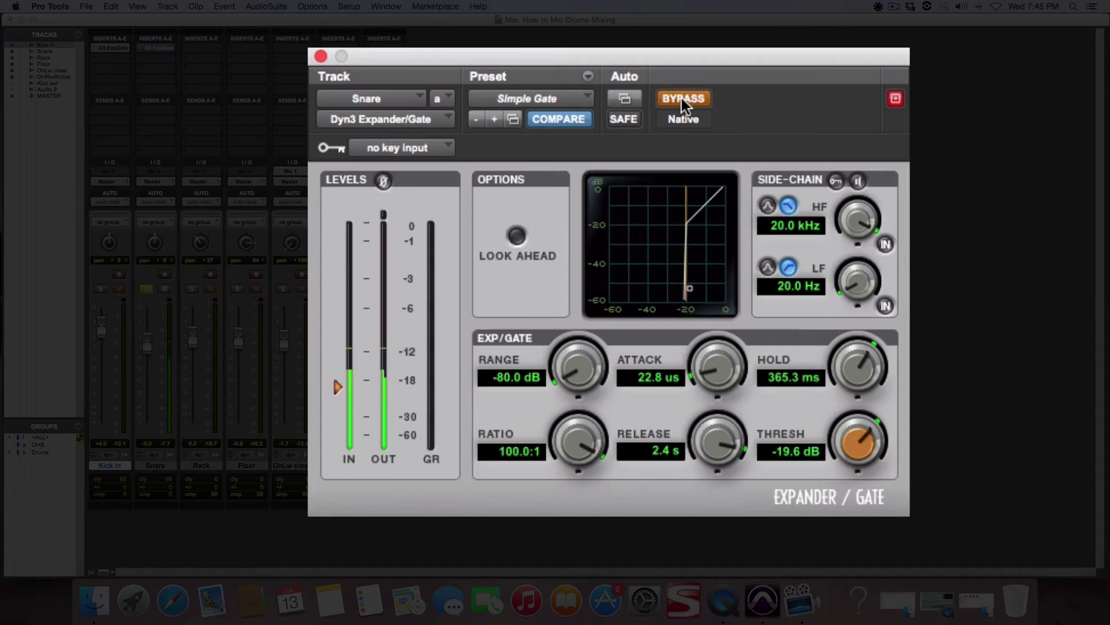
left_click(681, 98)
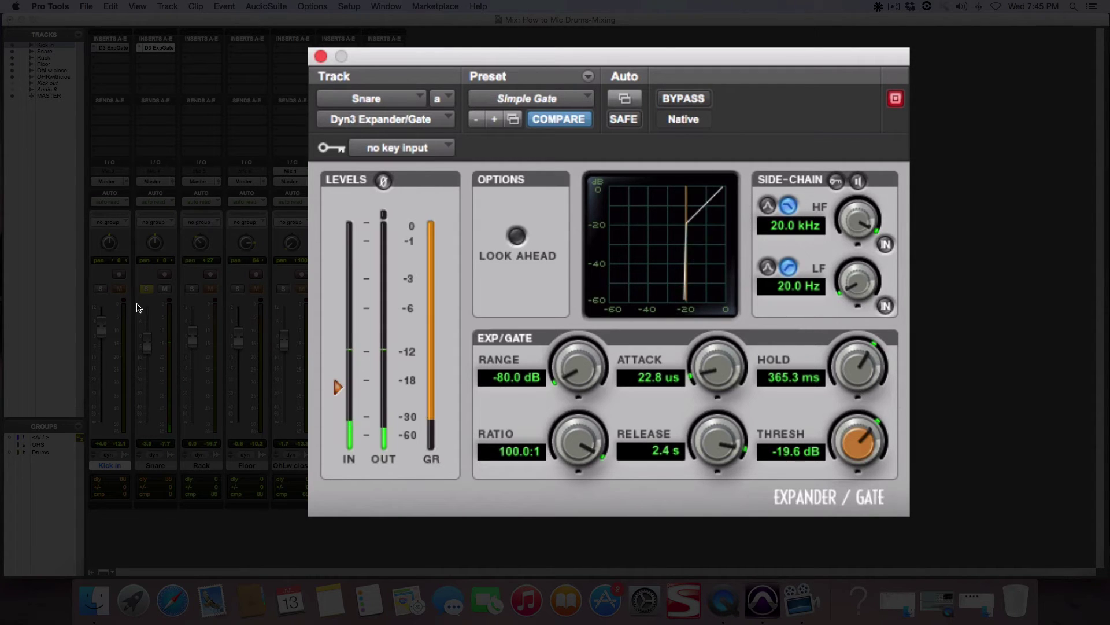
Solo Kick in together with Snare and compare the two tracks with both gates bypassed and active
left_click(103, 289)
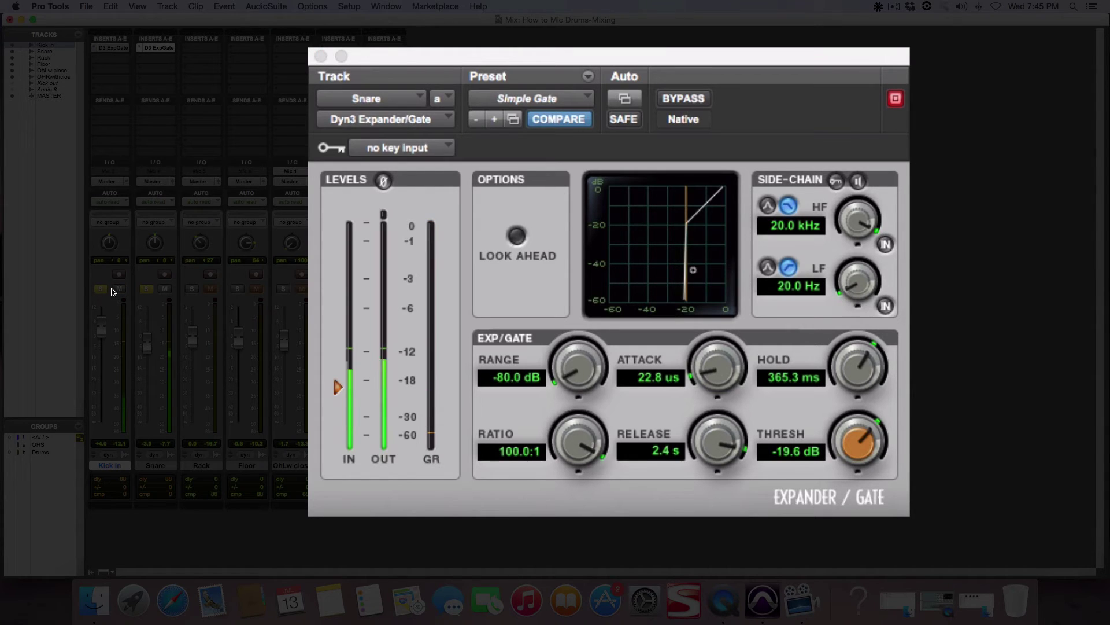
left_click(157, 49, "super")
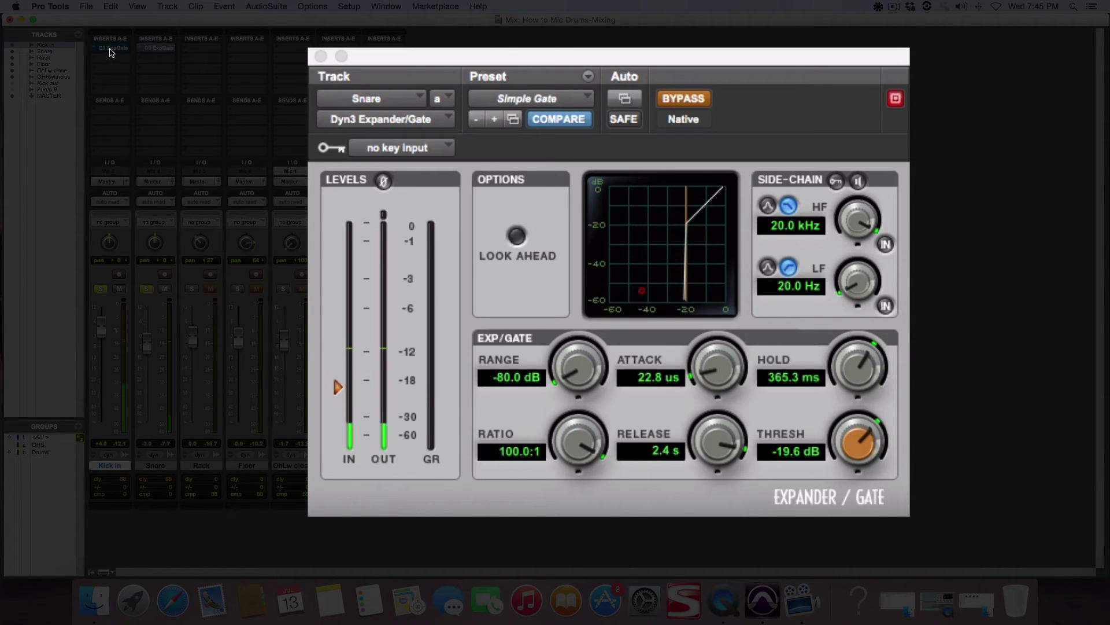
left_click(159, 48, "super")
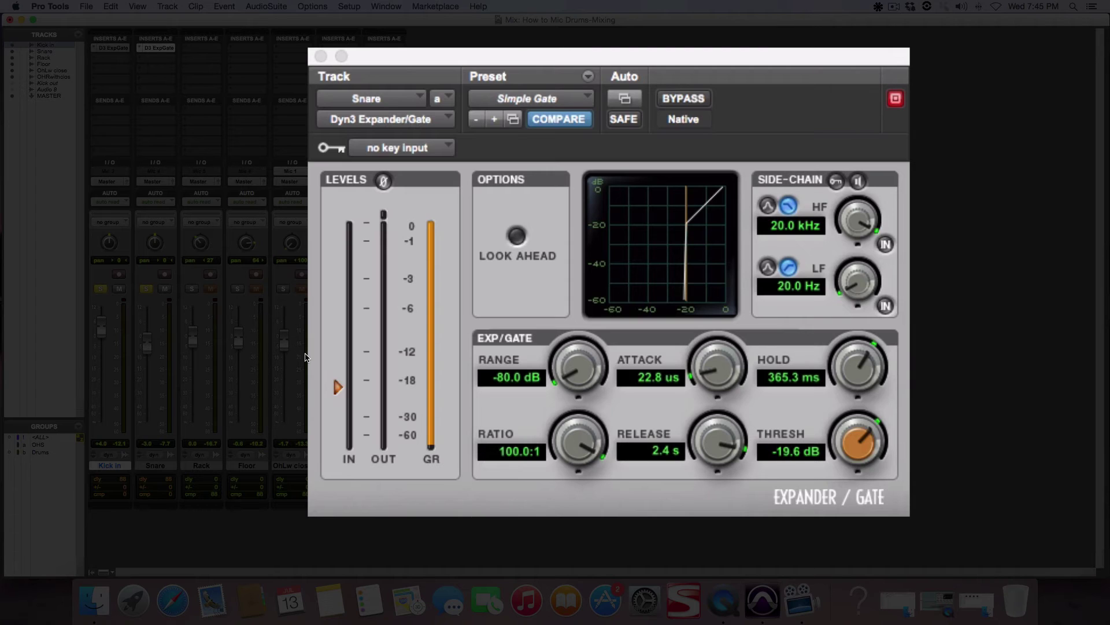
Switch to the Edit window, close the Snare gate, and select and audition the first tom hit on the Rack track
left_click(151, 289)
key("super+equal")
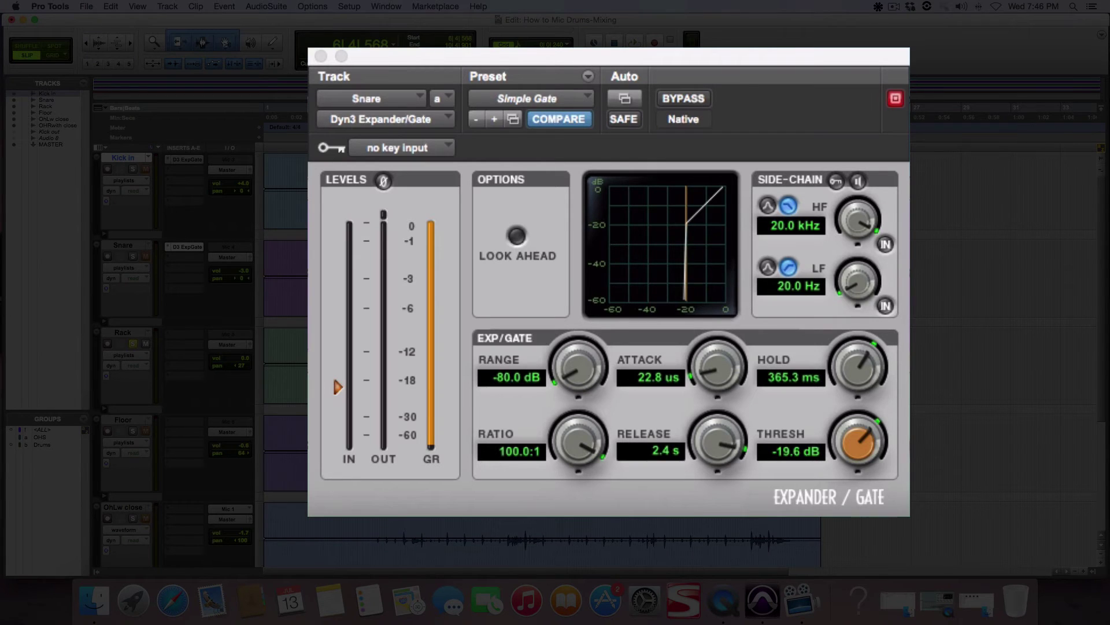
left_click(321, 55)
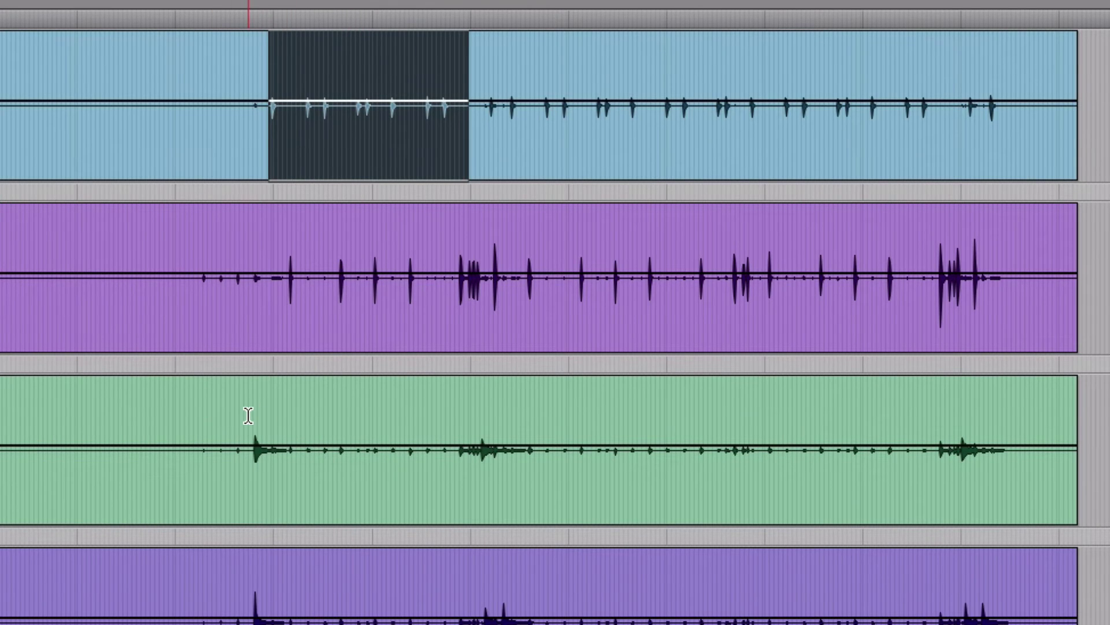
left_click_drag(249, 449, 342, 450)
key("space")
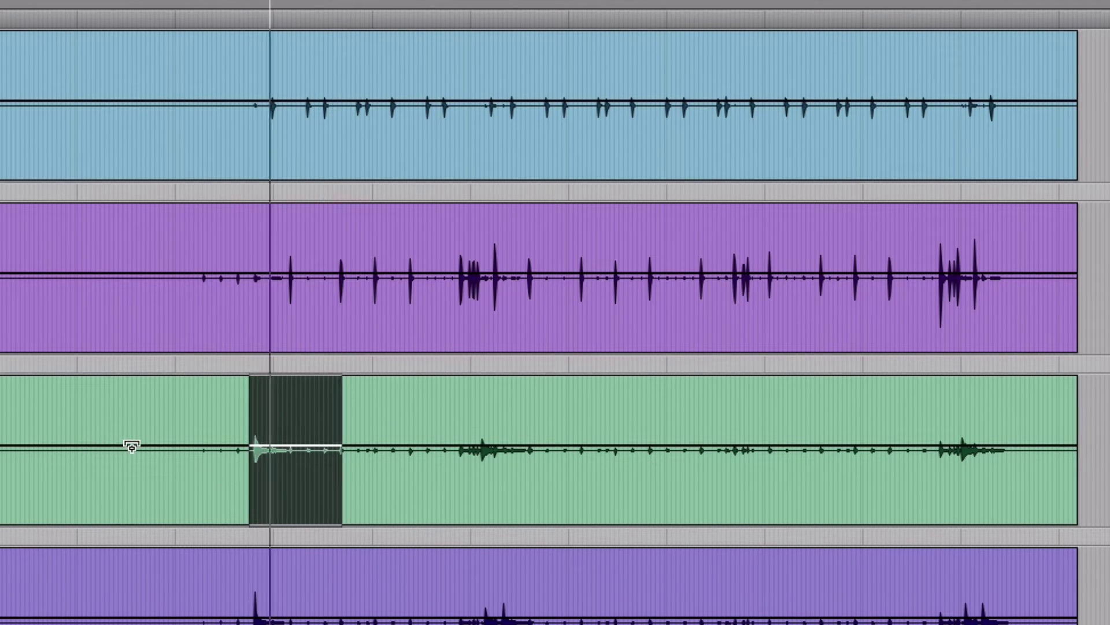
key("space")
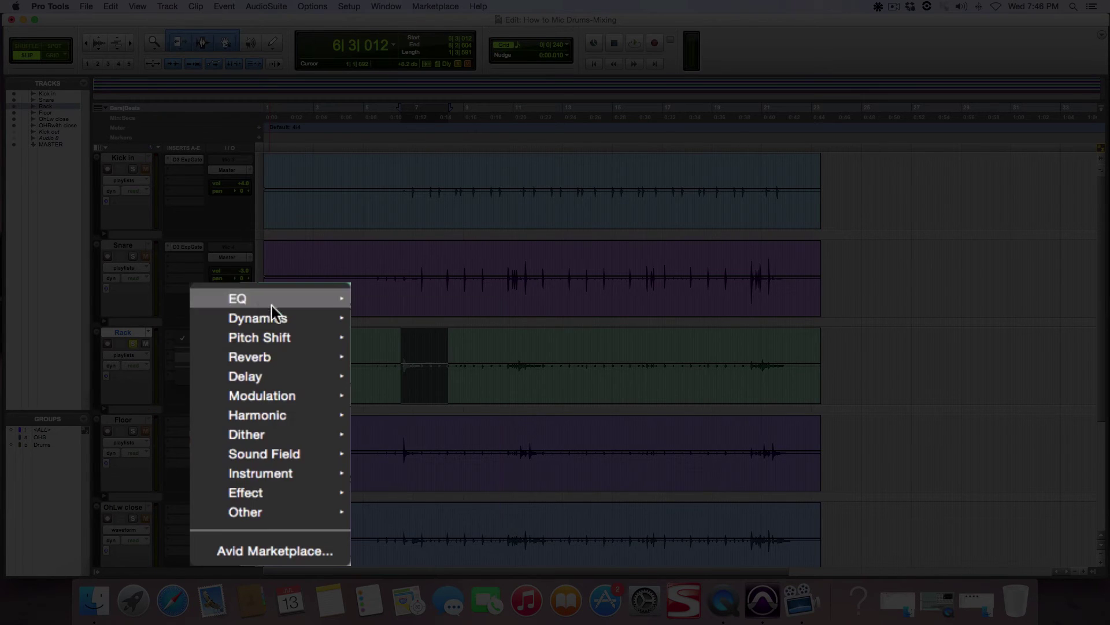
Insert the Dyn3 Expander/Gate (mono) on the Rack track's first insert slot and reposition its window
mouse_move(273, 318)
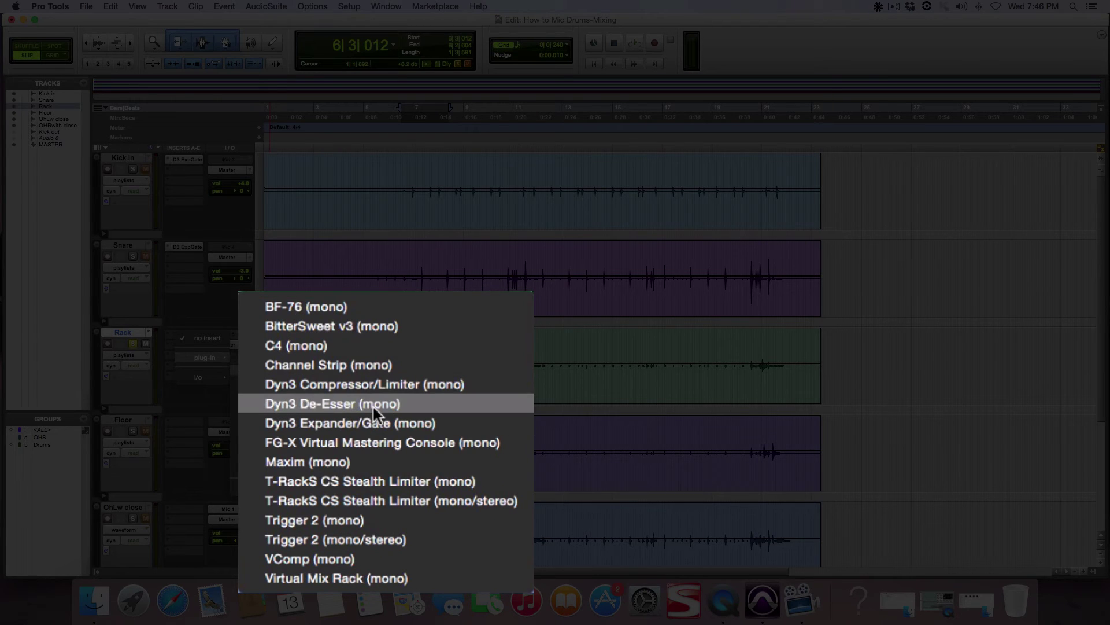
left_click(386, 423)
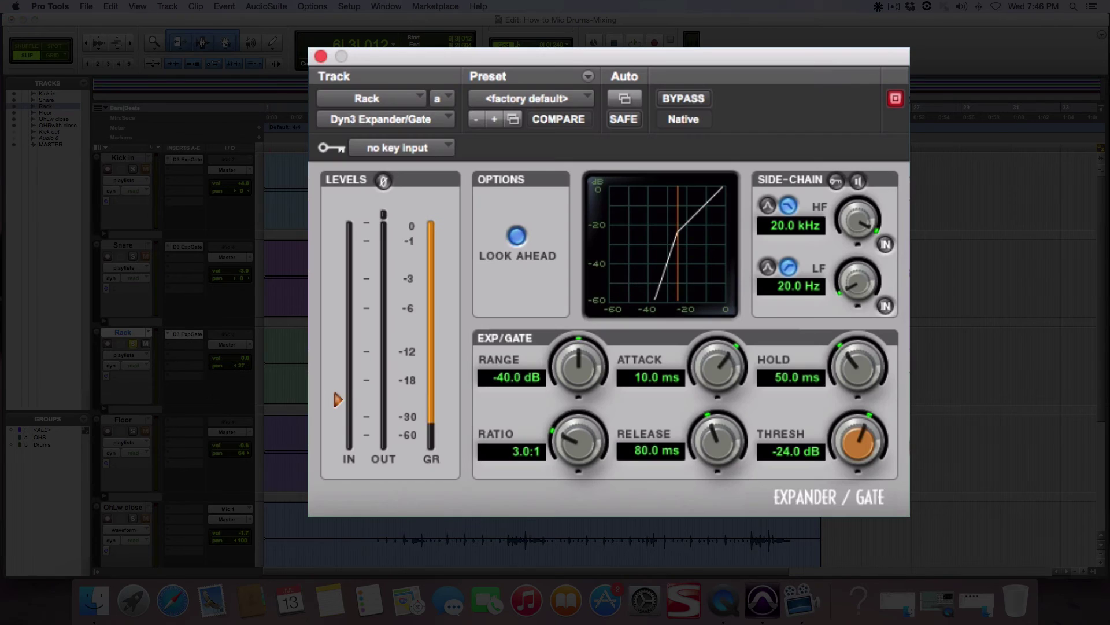
left_click_drag(577, 56, 631, 69)
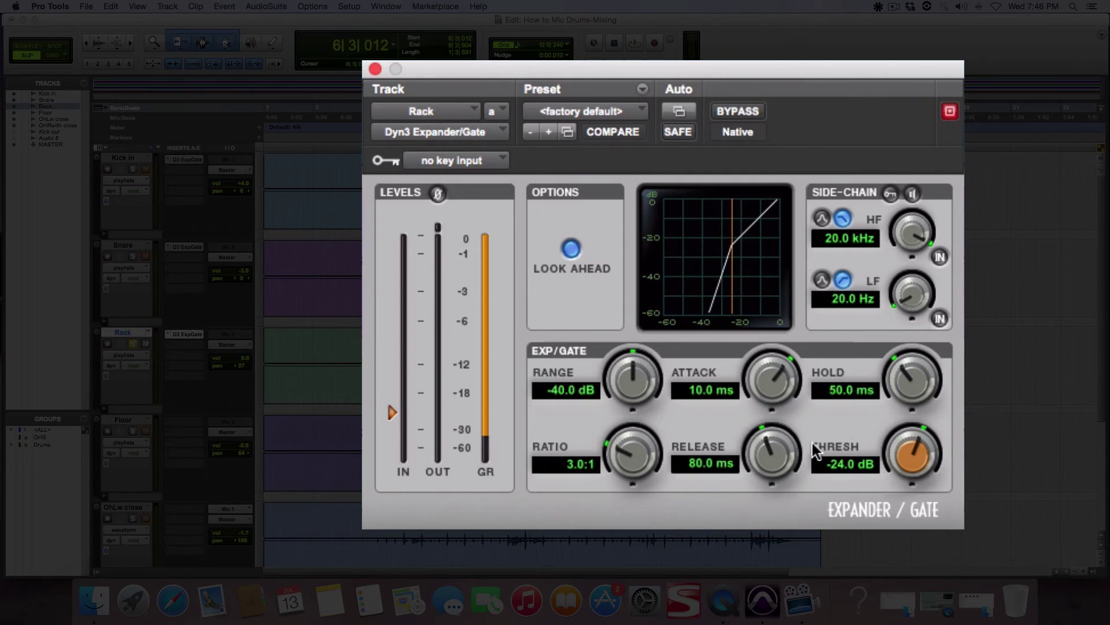
During playback, set the Rack gate's threshold to -28.2 dB, release to 574.8 ms, ratio to 32.5:1 and attack to 18.6 ms
key("space")
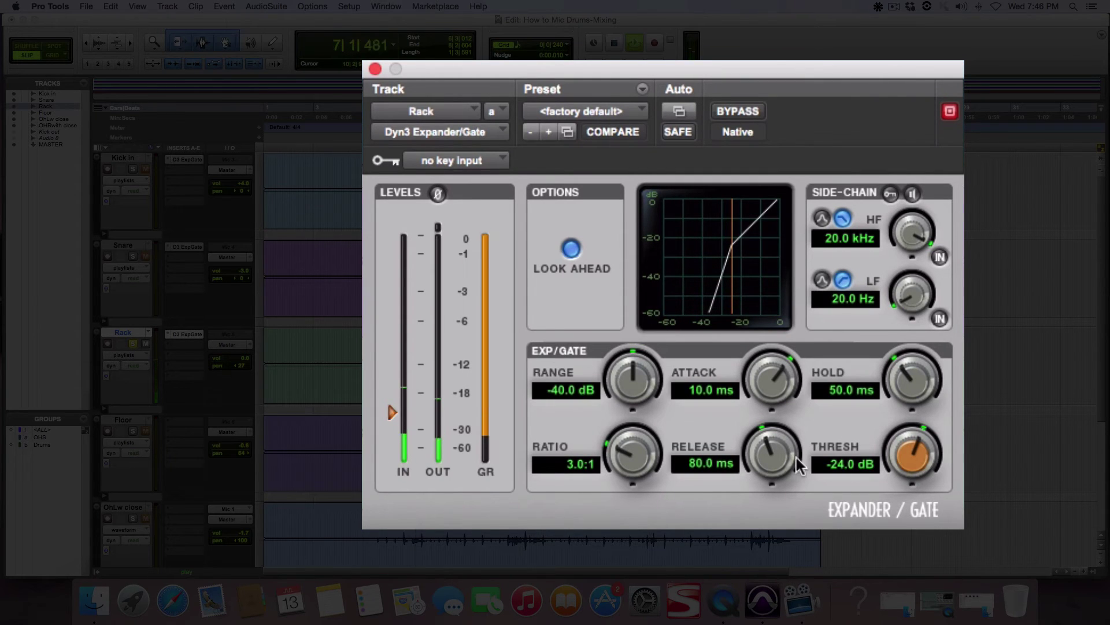
left_click_drag(907, 439, 787, 370)
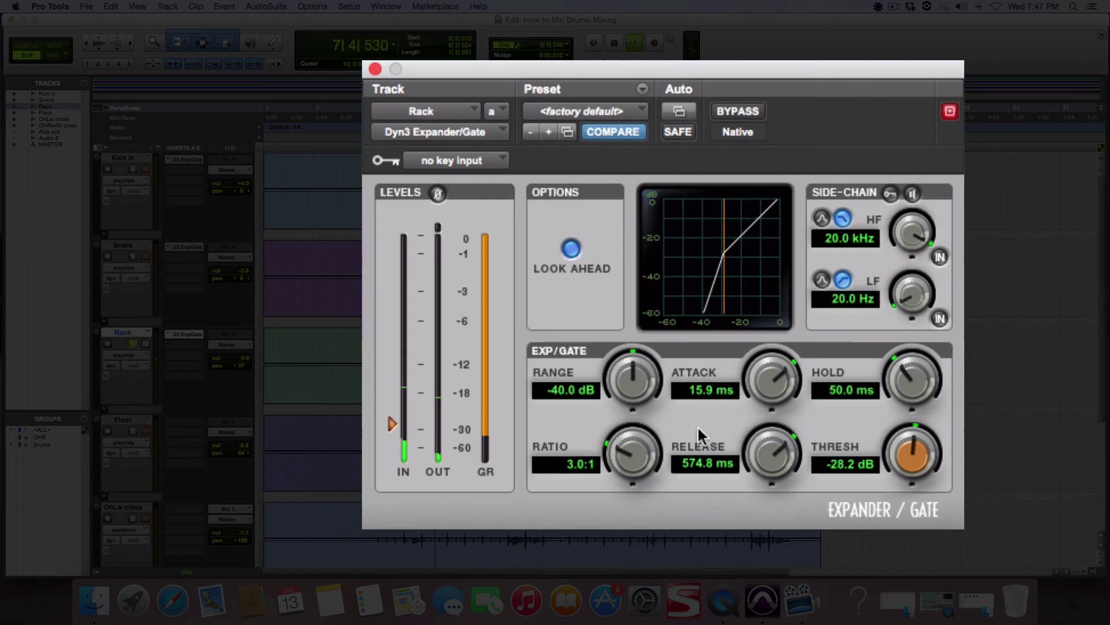
left_click_drag(644, 435, 684, 394)
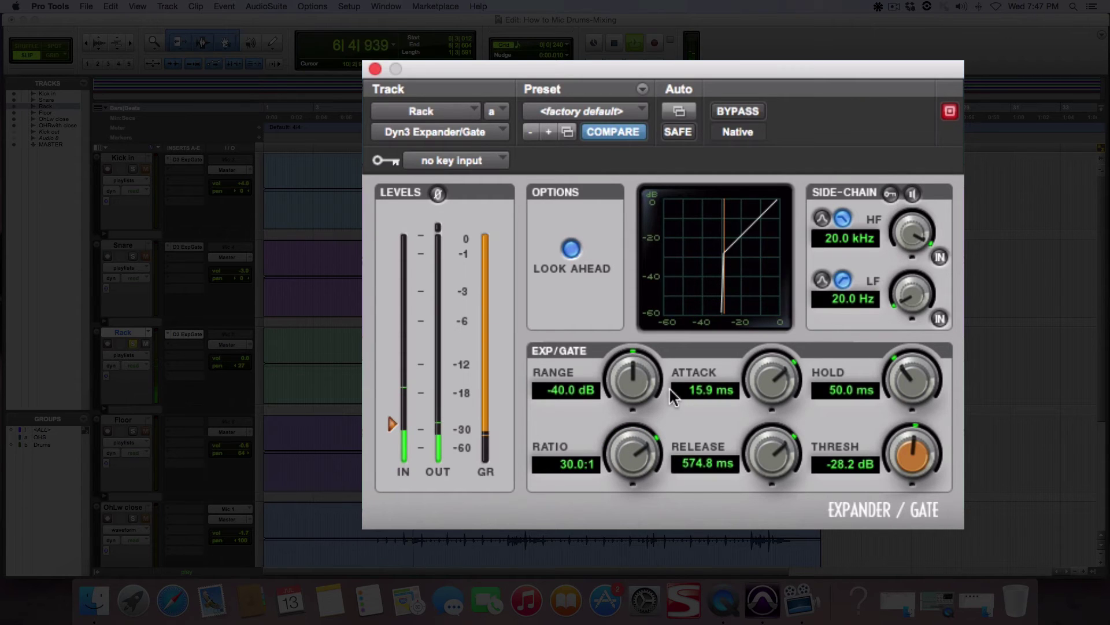
left_click_drag(636, 448, 639, 446)
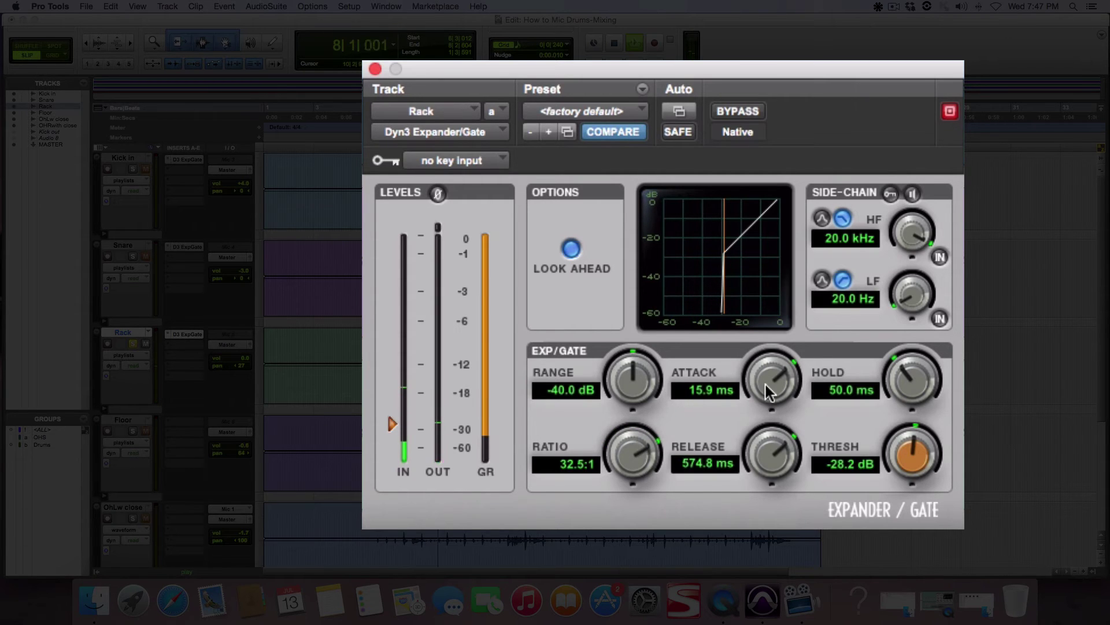
left_click_drag(764, 382, 766, 379)
Compare the selected Rack passage with its gate bypassed and active
left_click(736, 108)
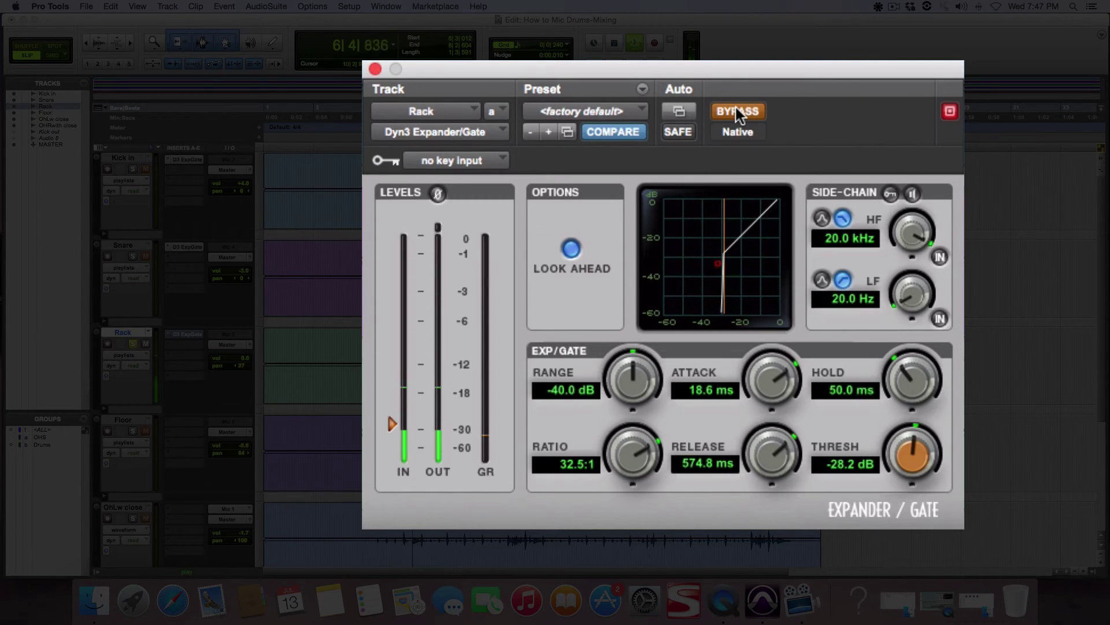
left_click(735, 107)
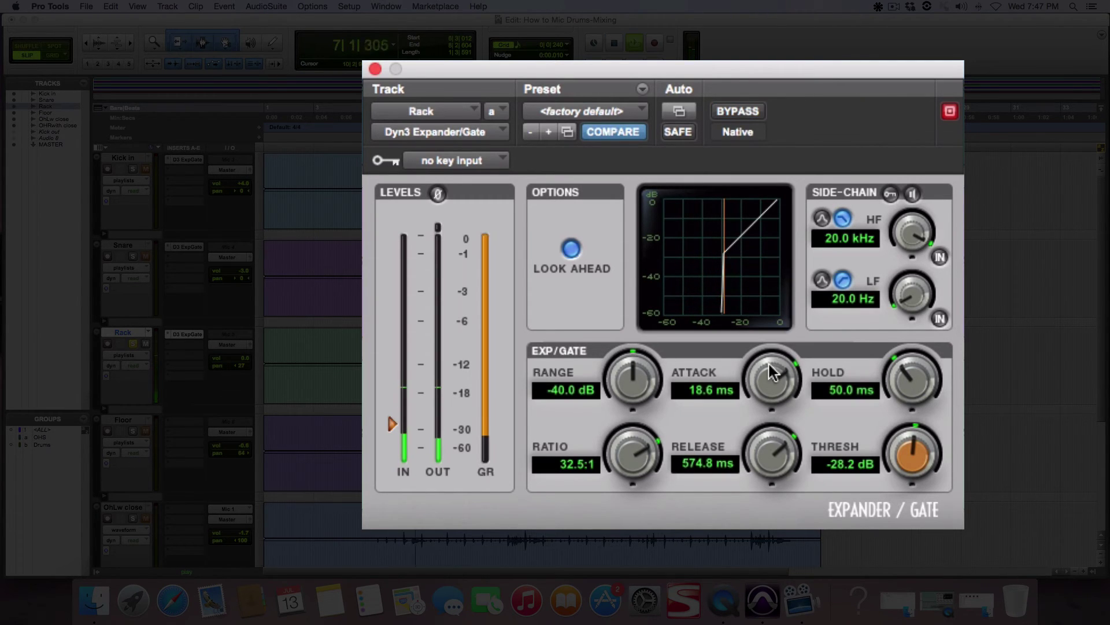
key("space")
left_click(753, 110)
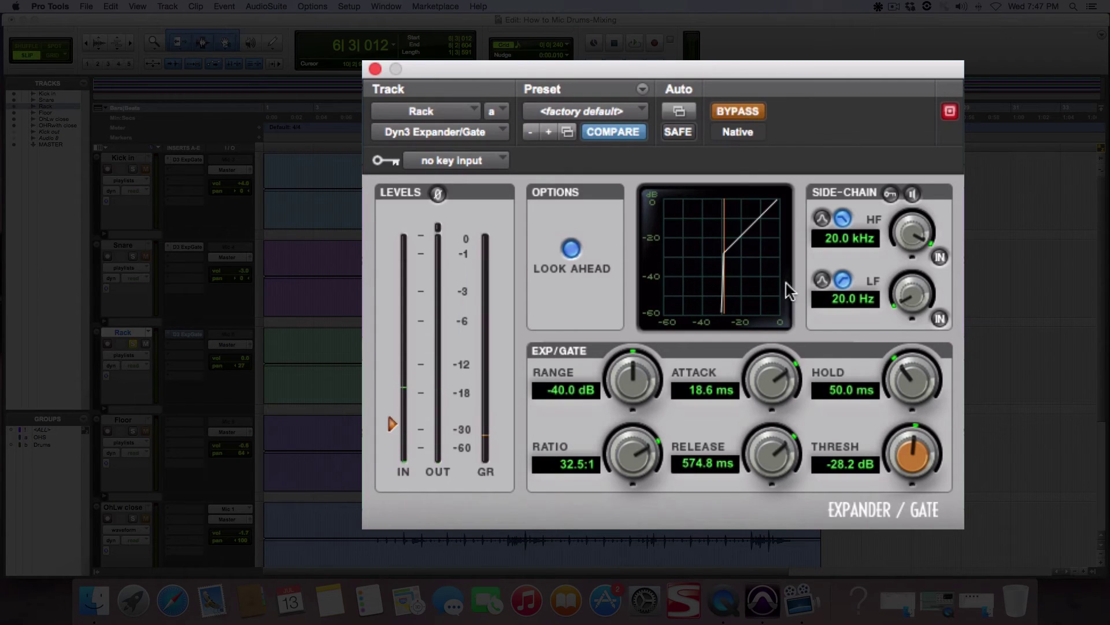
key("space")
left_click(739, 109)
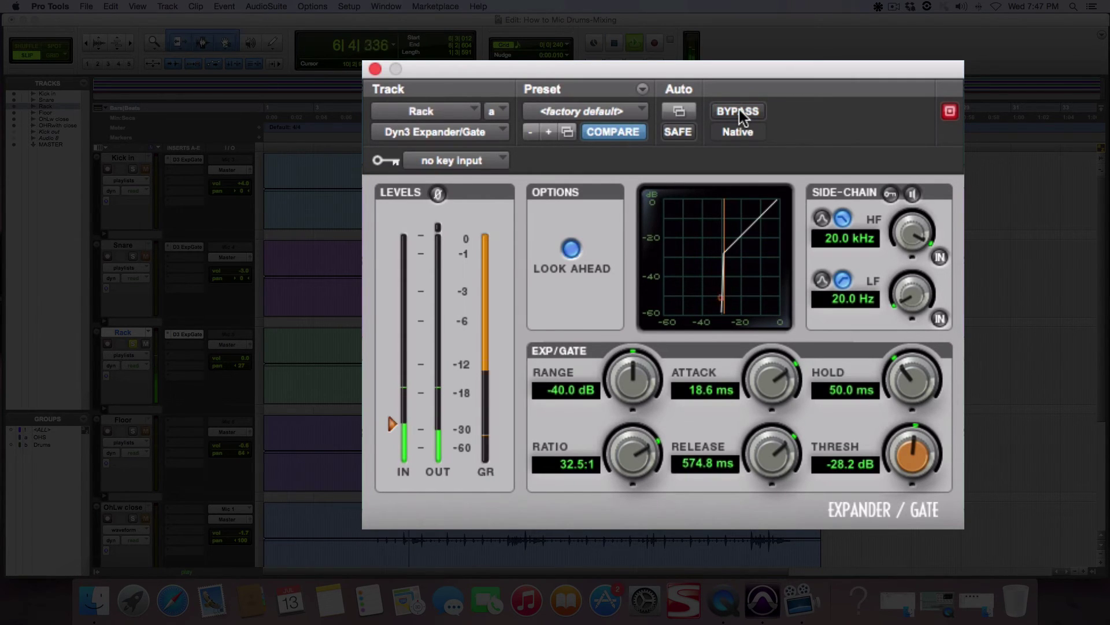
key("space")
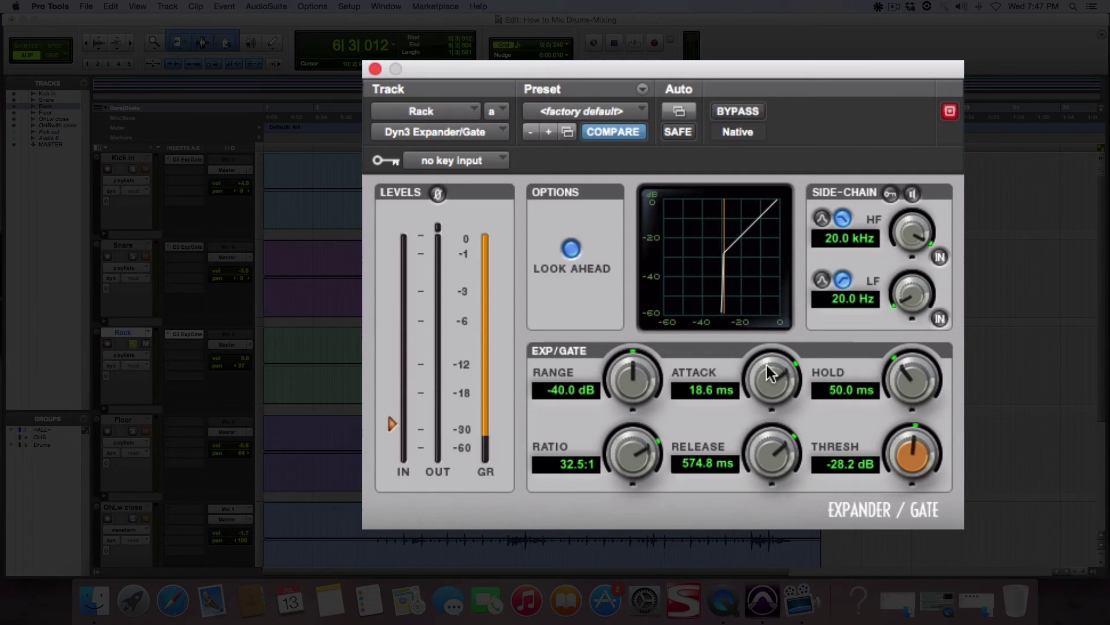
Set the Rack gate's attack to 25.3 us, release to 702.4 ms and hold to 111.5 ms, and compare it with bypass
left_click_drag(765, 363, 763, 387)
key("space")
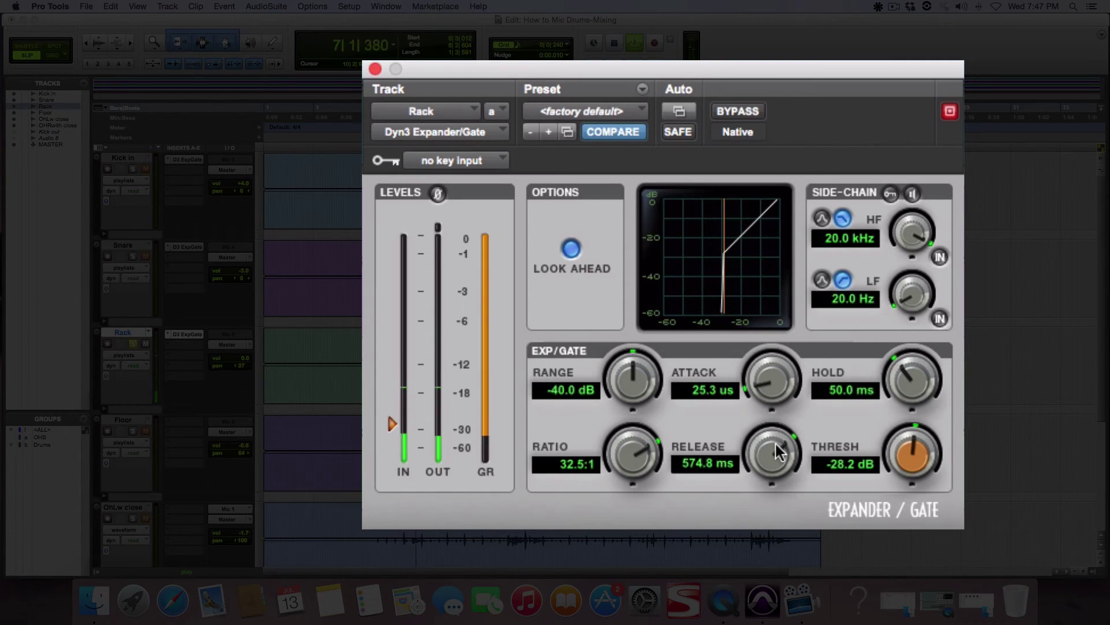
left_click_drag(779, 451, 780, 441)
left_click_drag(902, 373, 905, 363)
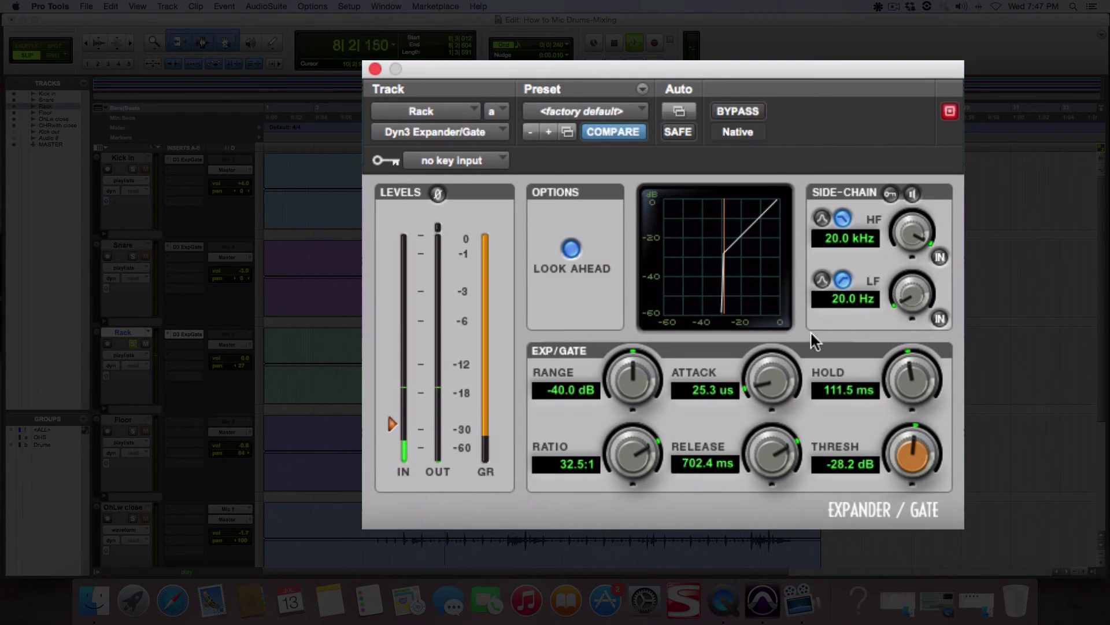
left_click(739, 111)
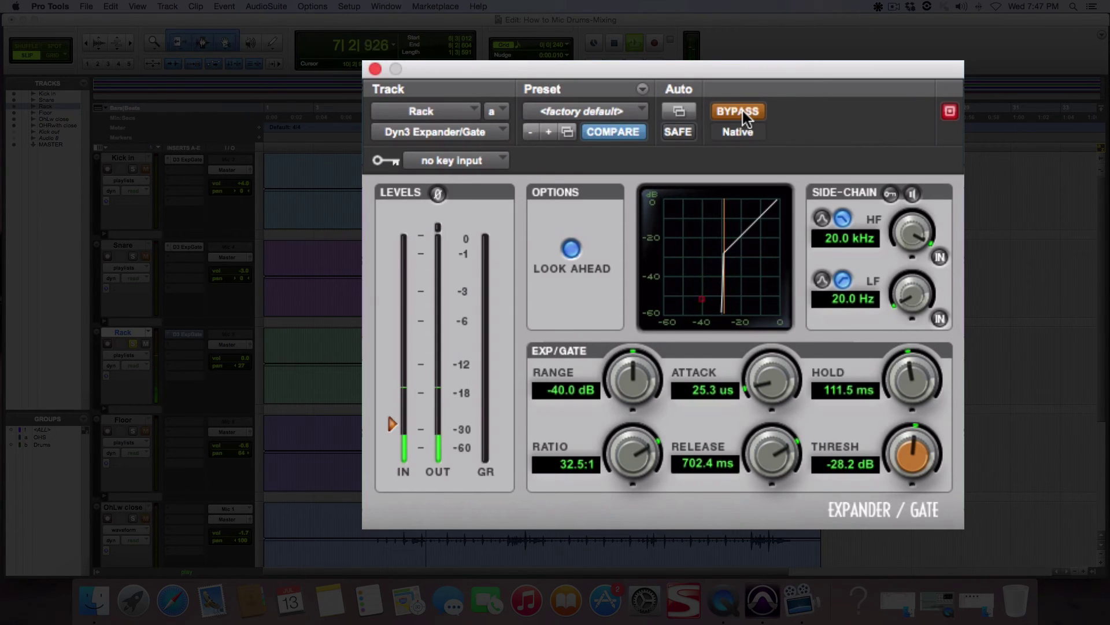
left_click(743, 111)
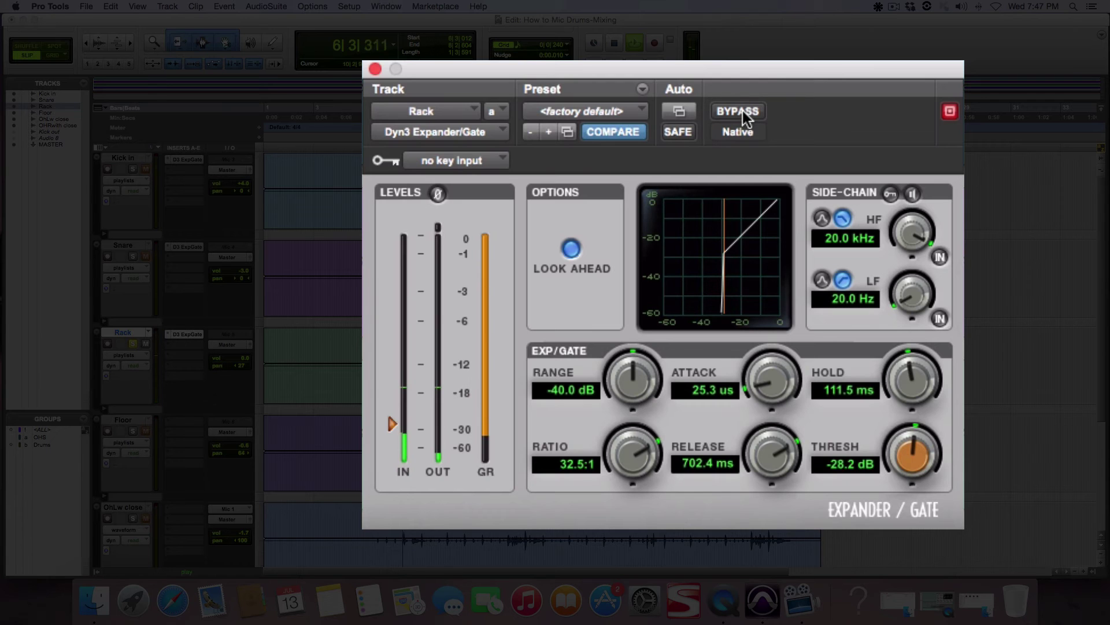
key("space")
left_click(376, 68)
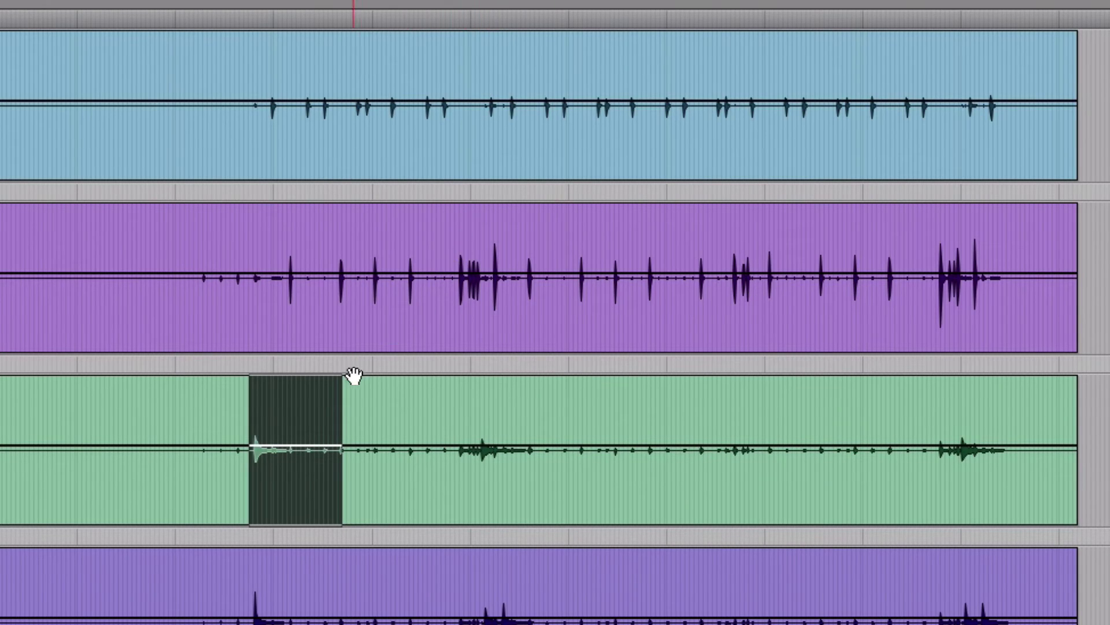
Open Strip Silence and select the Rack audio from 6|2|794 to 9|4|015 around the first tom hit
left_click(248, 412)
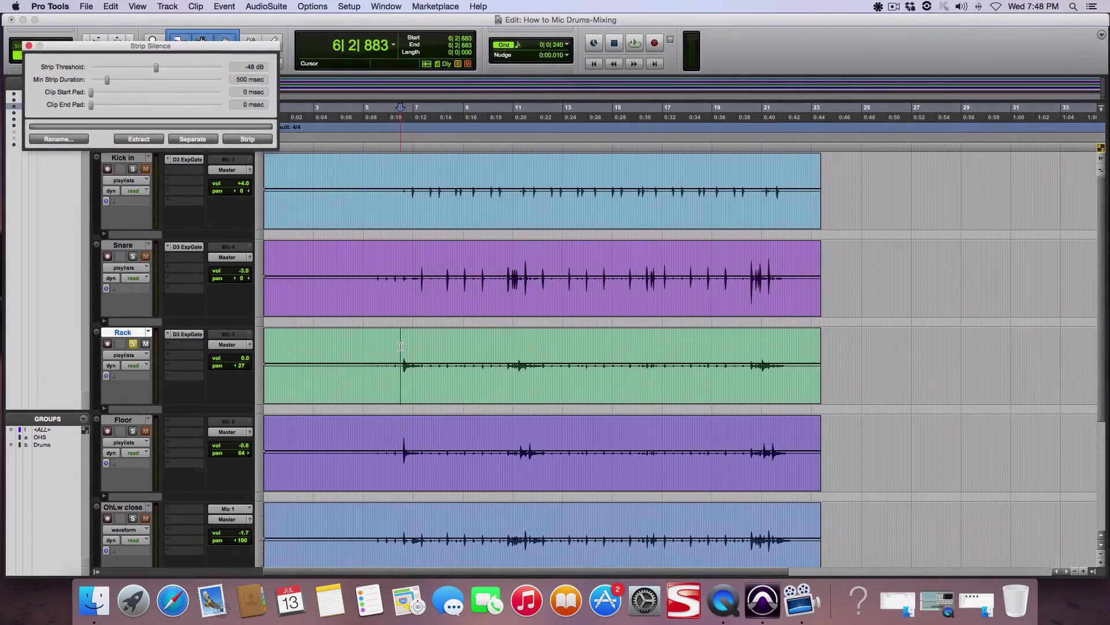
scroll(387, 321, "down", 3)
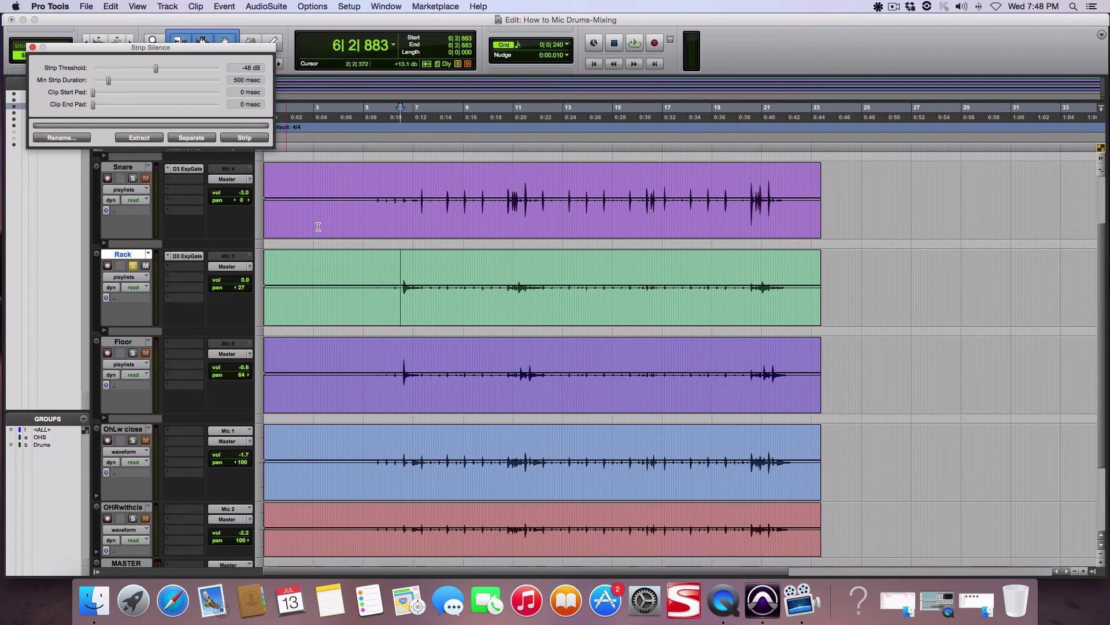
left_click_drag(242, 49, 665, 134)
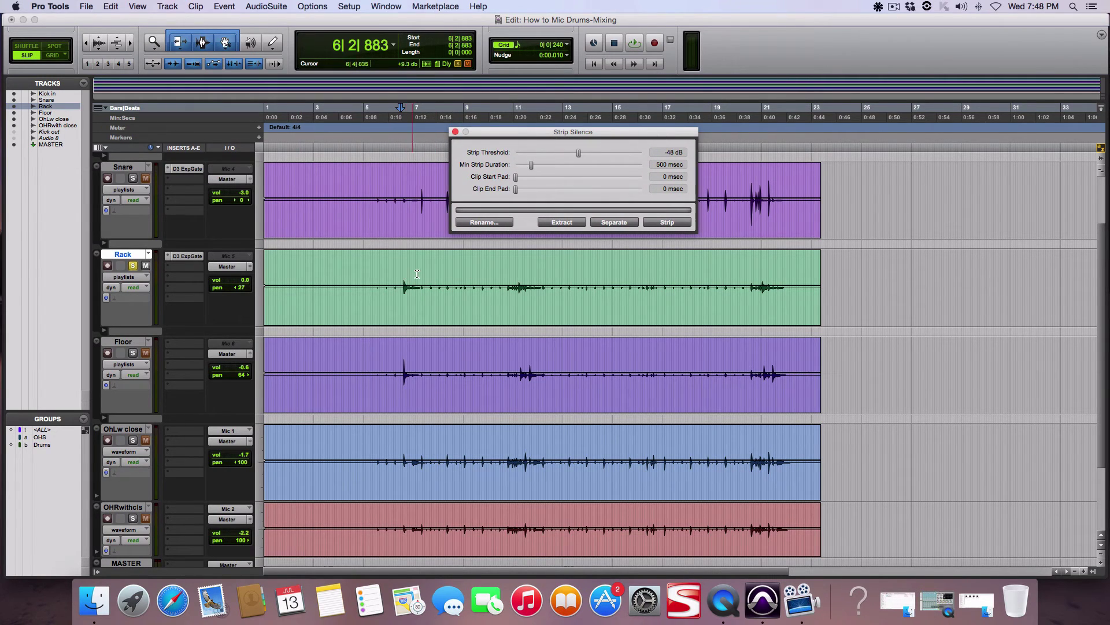
left_click_drag(399, 270, 482, 294)
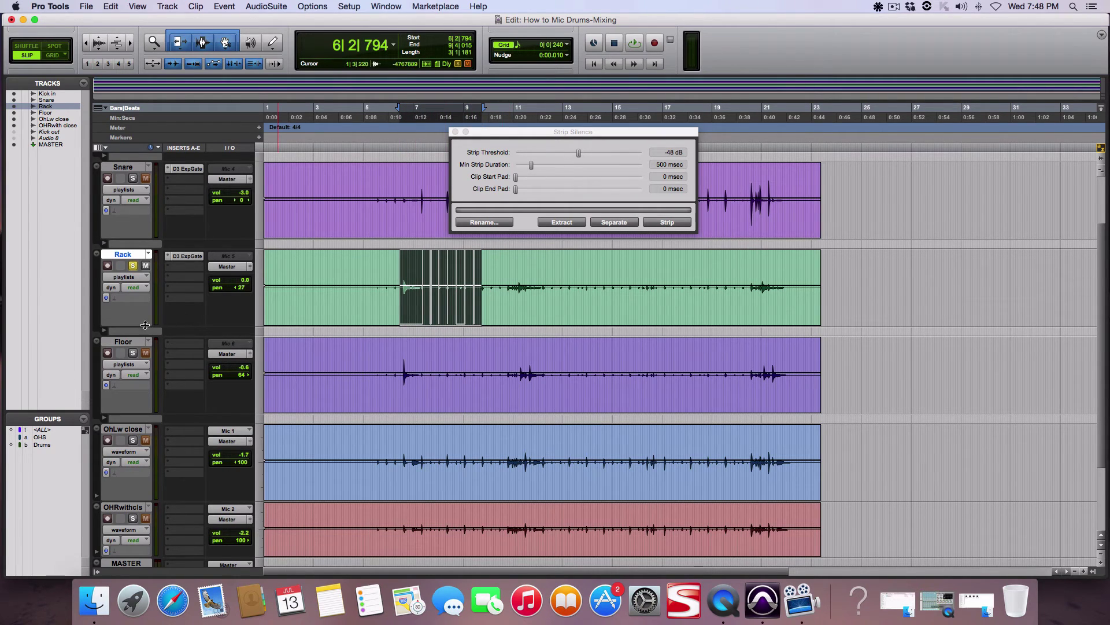
Enlarge the Rack track's height and magnify the timeline around the selected passage
left_click_drag(144, 326, 145, 410)
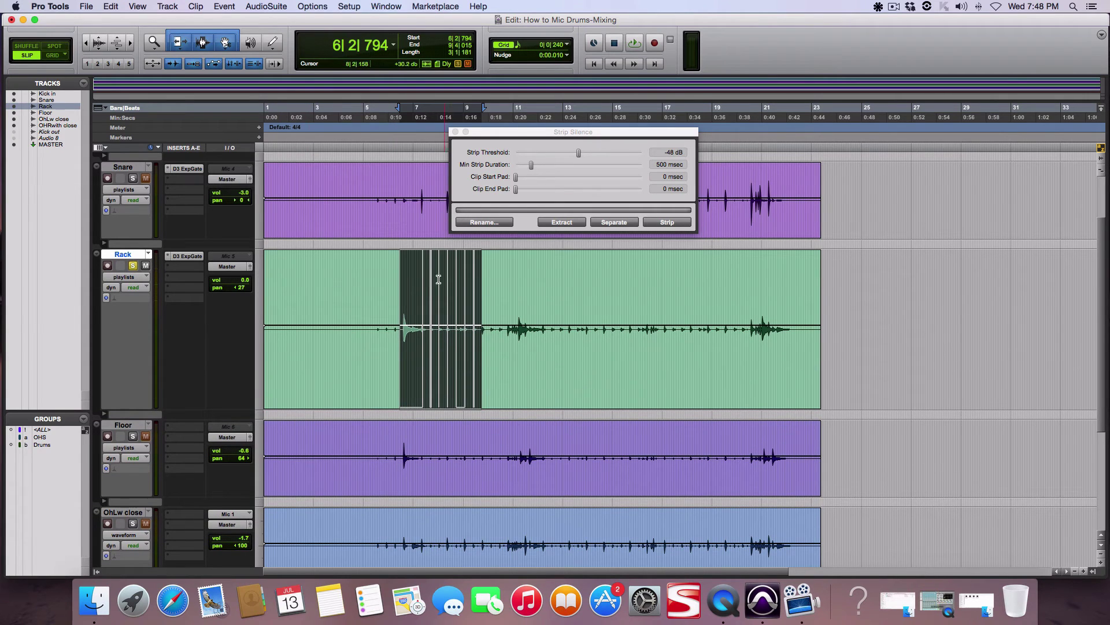
scroll(431, 299, "down", 3)
scroll(431, 298, "up", 5)
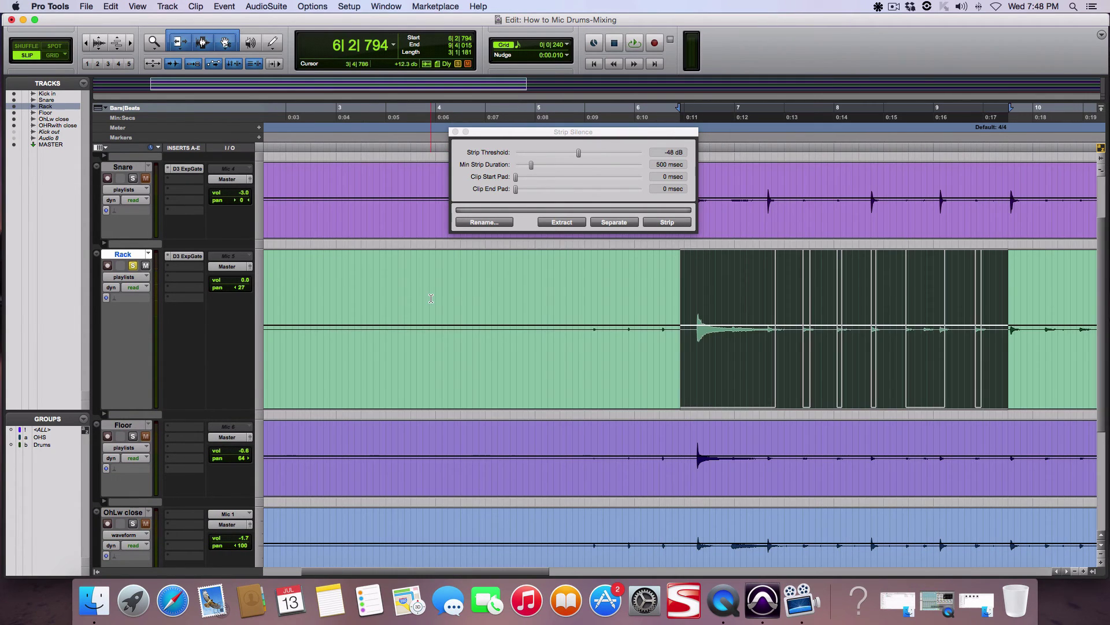
scroll(431, 299, "right", 5)
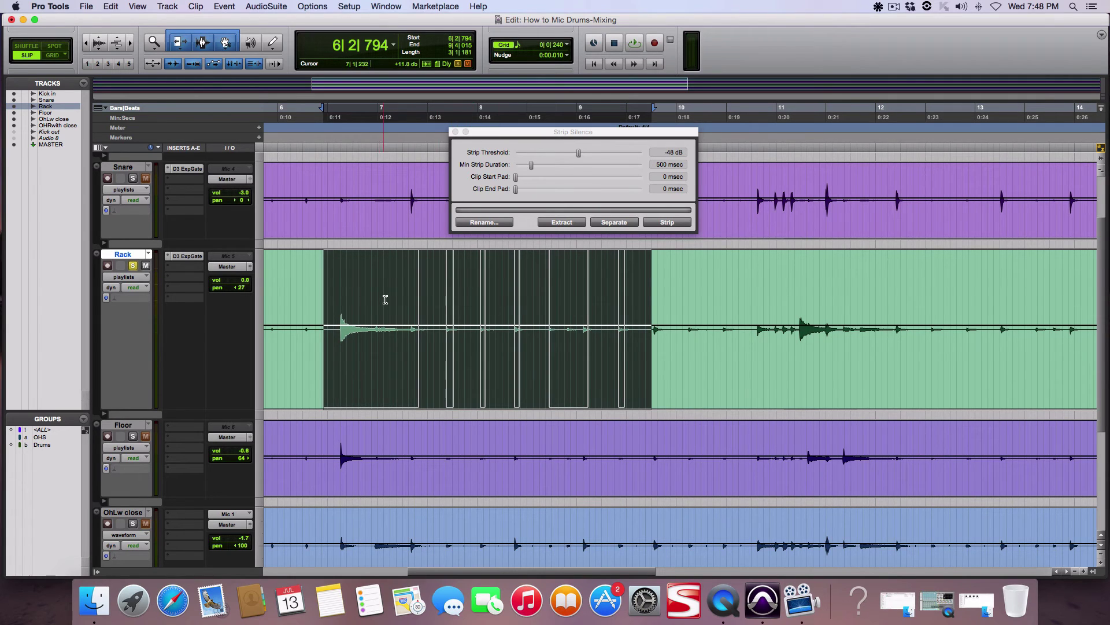
scroll(385, 299, "left", 2)
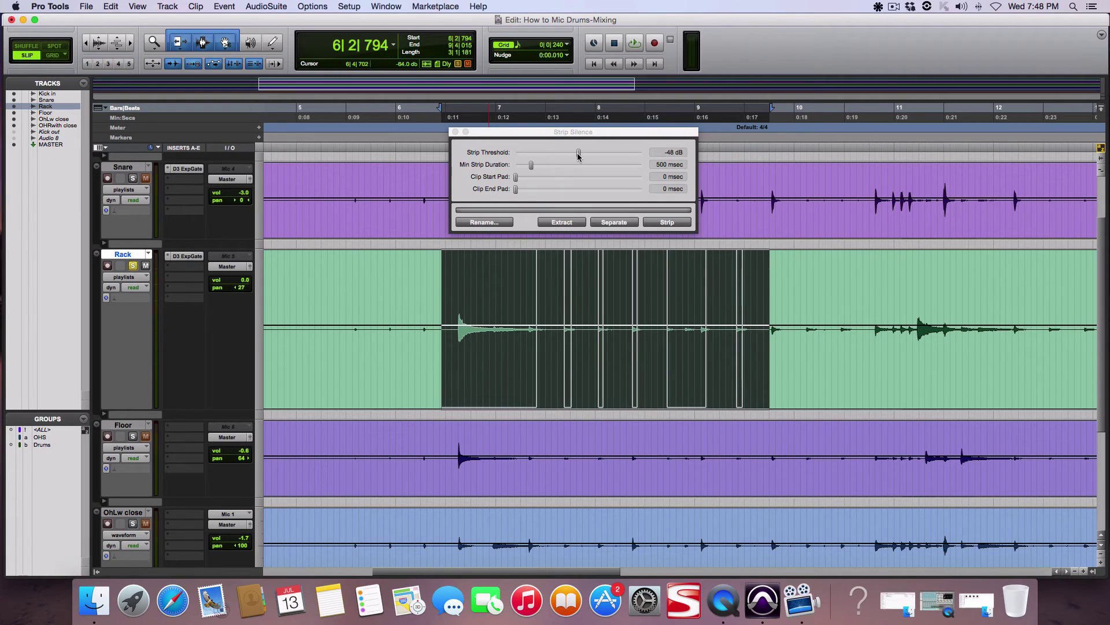
Set the strip threshold to -33 dB and the minimum strip duration to 389 msec, and strip the silence from the selected Rack passage
left_click_drag(579, 155, 600, 163)
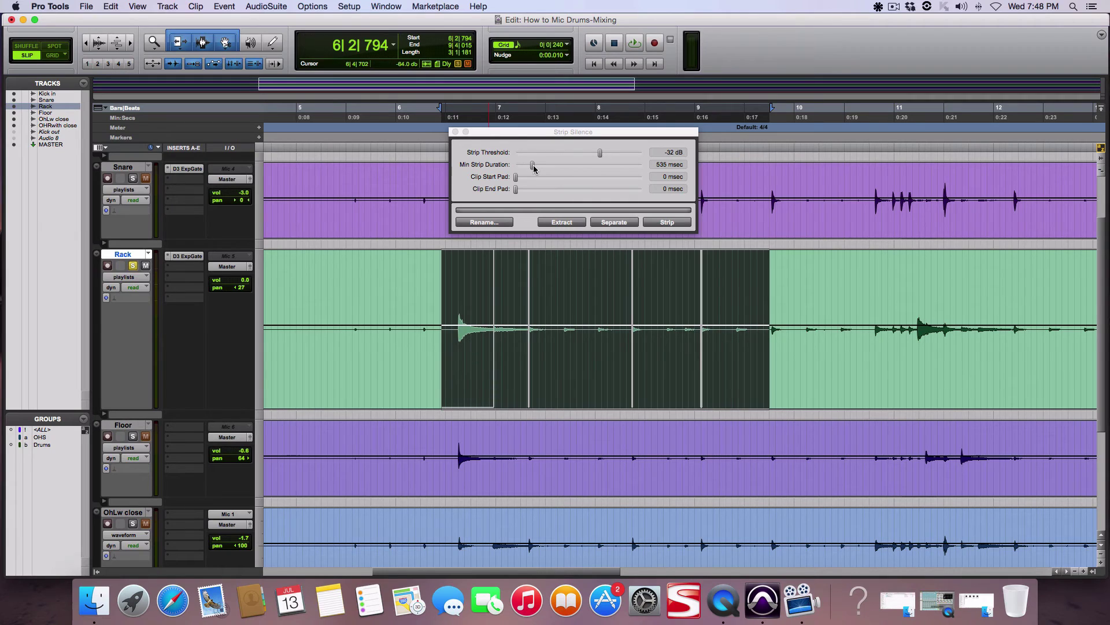
left_click_drag(534, 169, 540, 168)
left_click_drag(598, 151, 510, 168)
left_click_drag(595, 161, 603, 157)
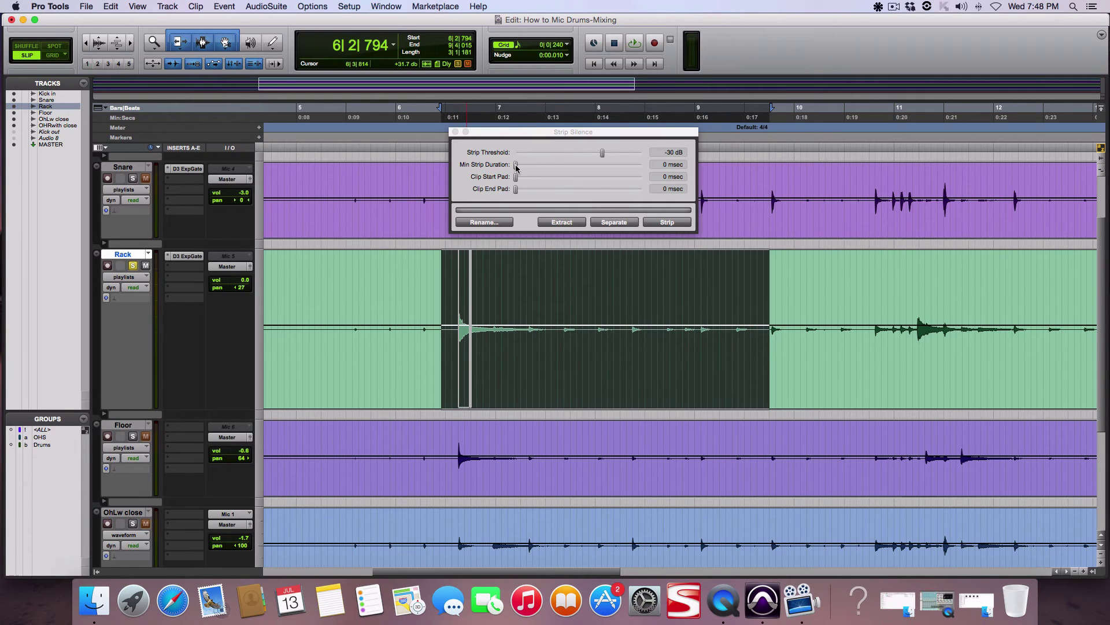
left_click_drag(517, 168, 534, 171)
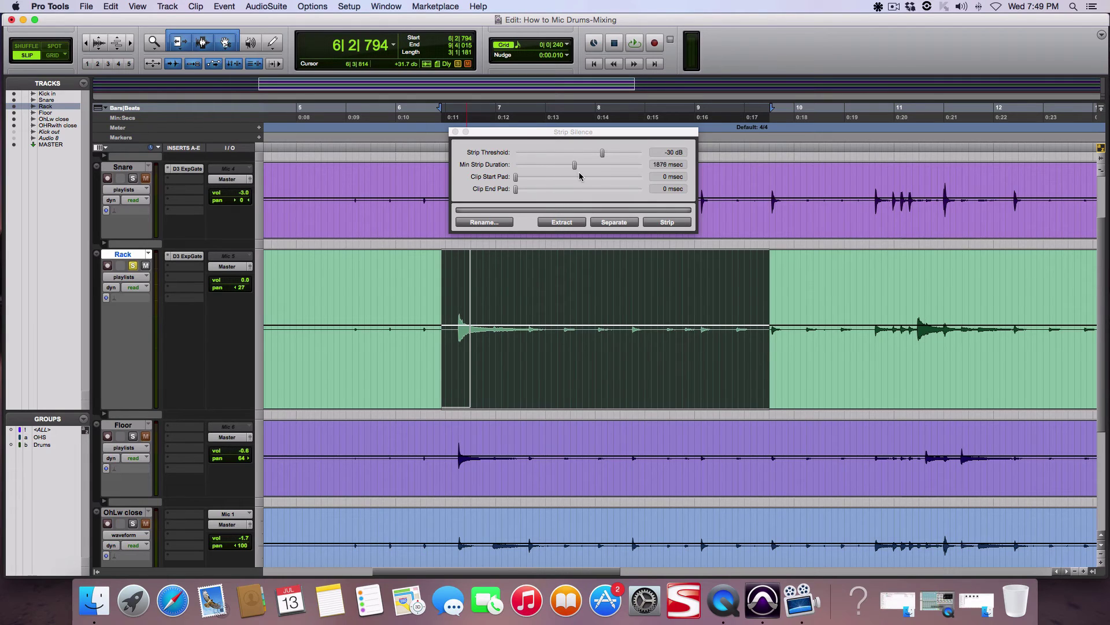
left_click_drag(557, 176, 518, 175)
left_click_drag(603, 156, 600, 158)
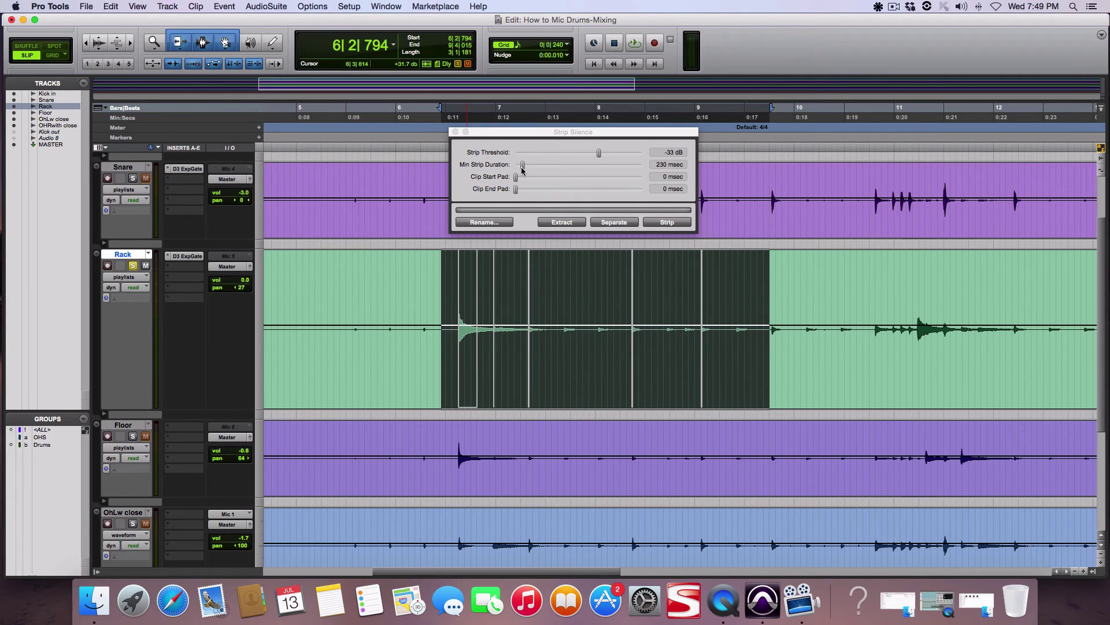
left_click_drag(522, 168, 527, 170)
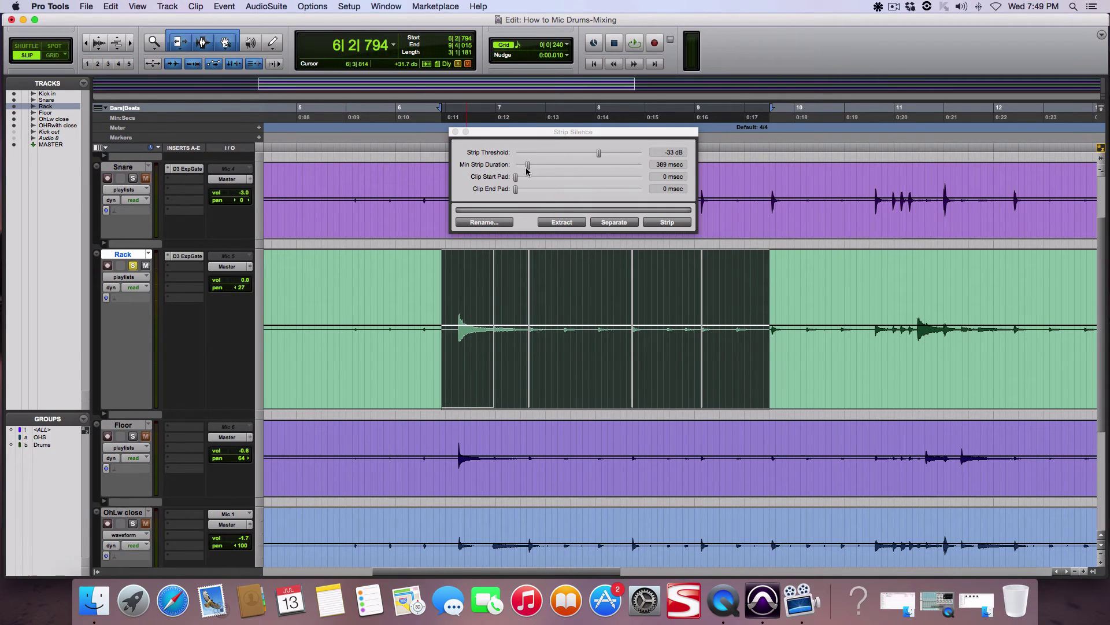
left_click(668, 223)
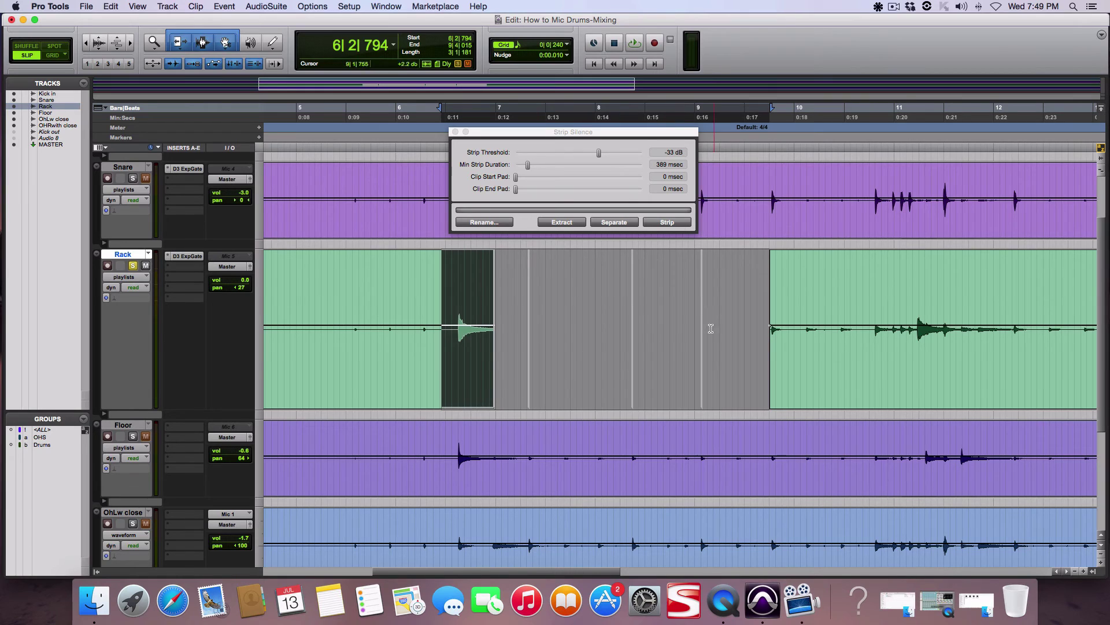
Select the leftover Rack fragments from 7|1|700 to 9|1|666 and delete them
left_click(646, 312)
left_click_drag(711, 315, 514, 313)
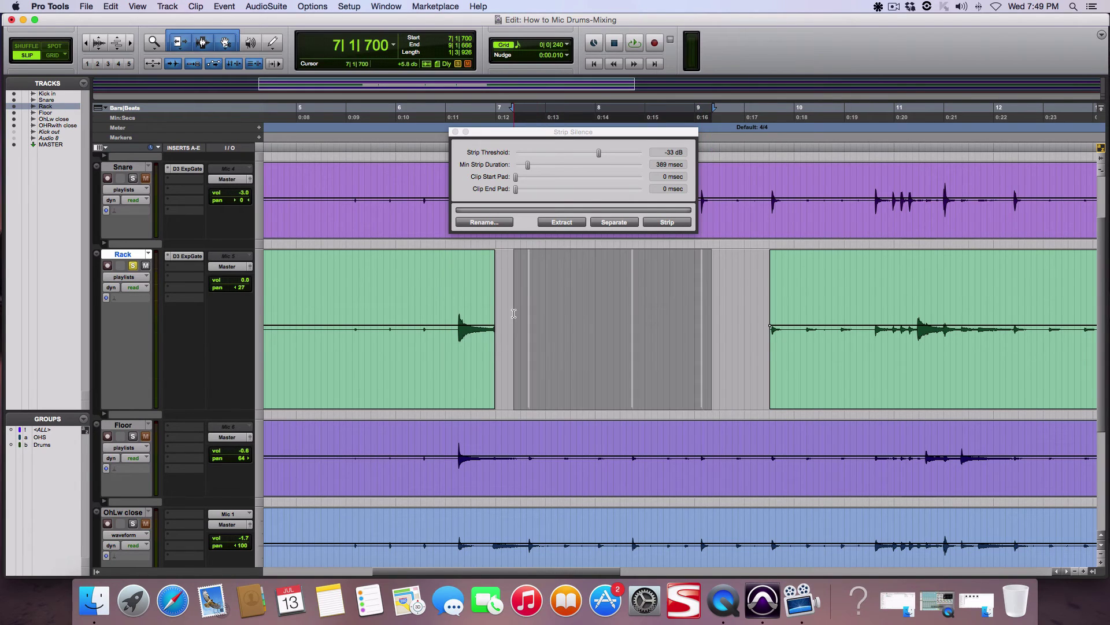
left_click(514, 313)
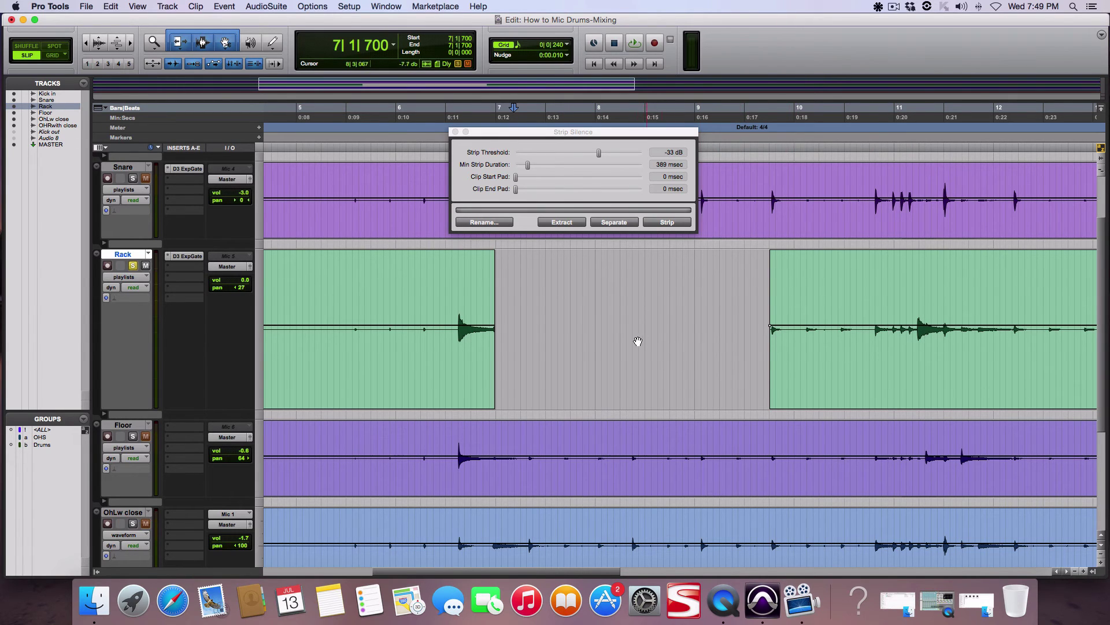
scroll(769, 331, "right", 3)
scroll(752, 335, "left", 3)
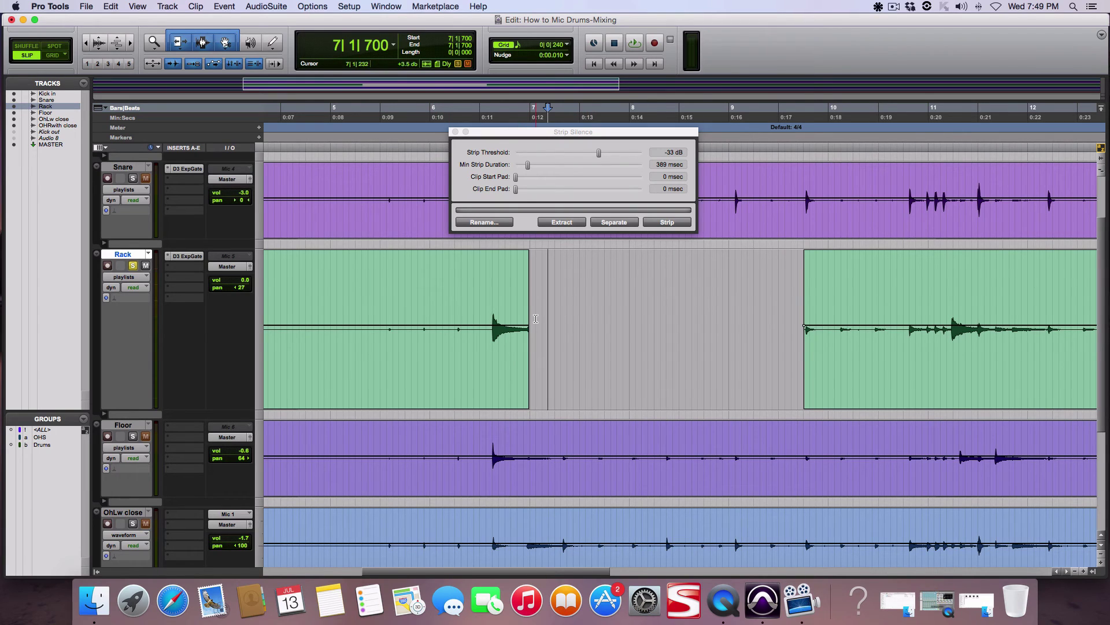
Undo the fragment deletion and the silence stripping on the Rack track, and close Strip Silence
key("super+z")
key("super+z")
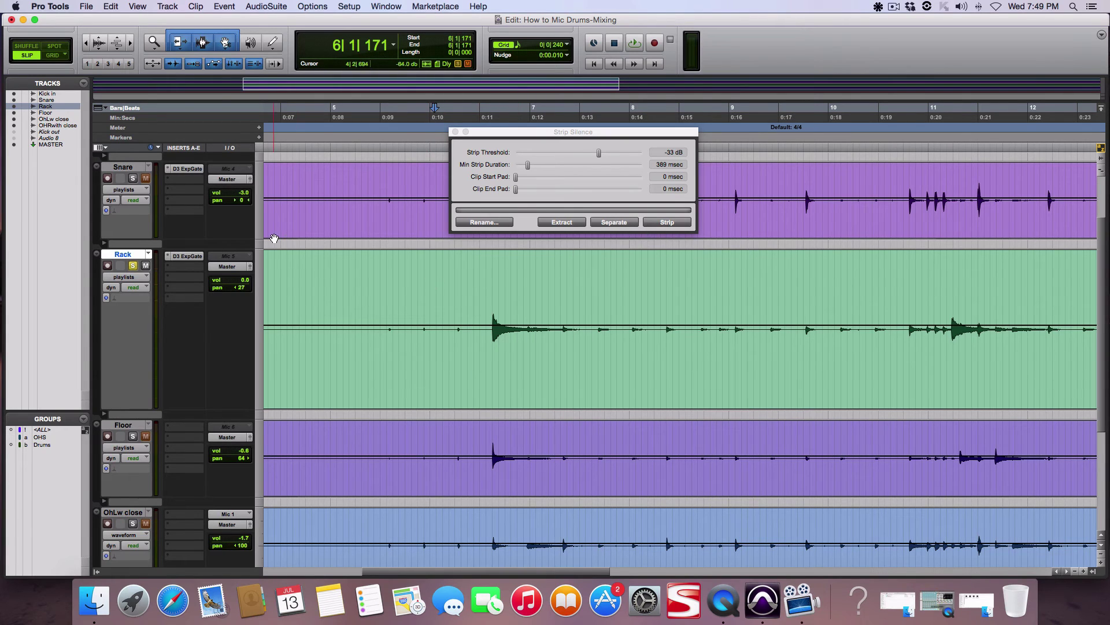
left_click(455, 132)
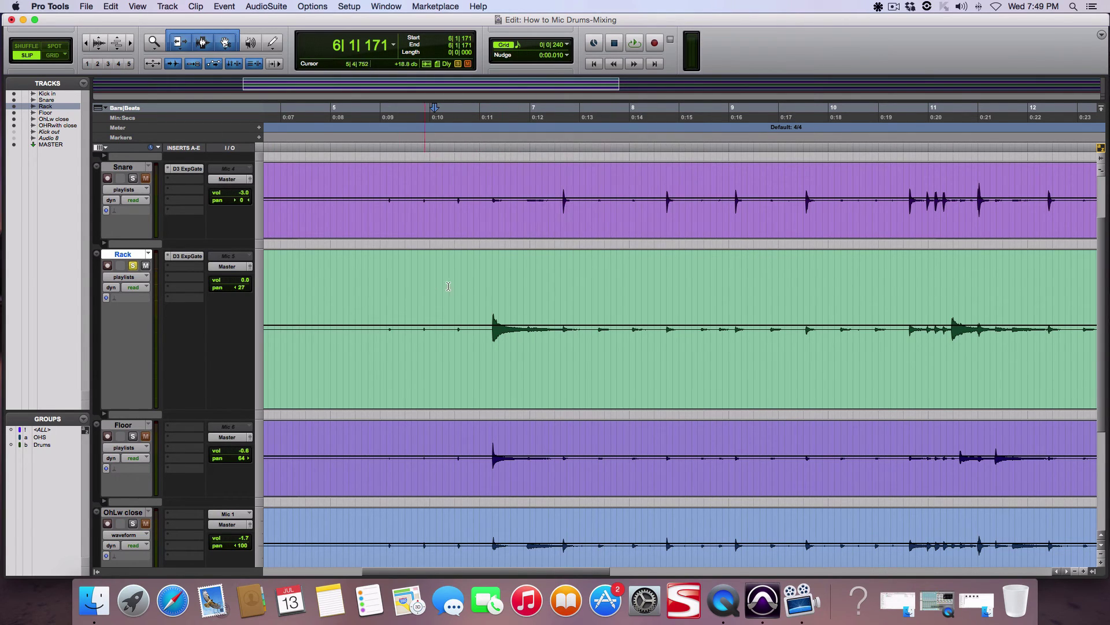
Play the soloed Rack track from 6|3|213, just before the first tom hit, to check its gate
left_click(485, 293)
key("space")
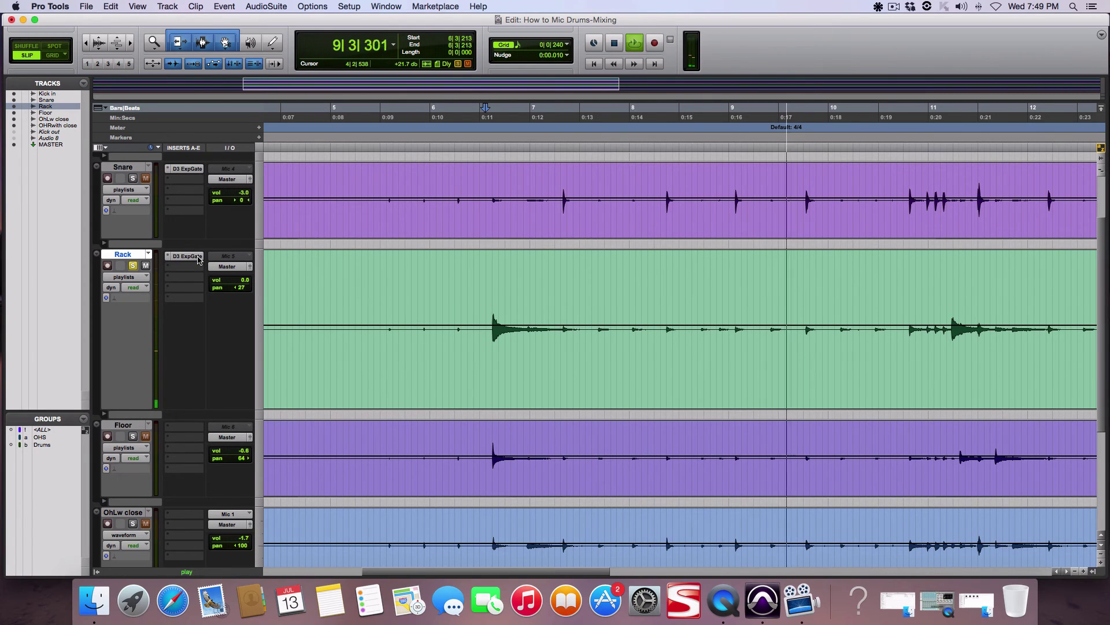
key("space")
key("space")
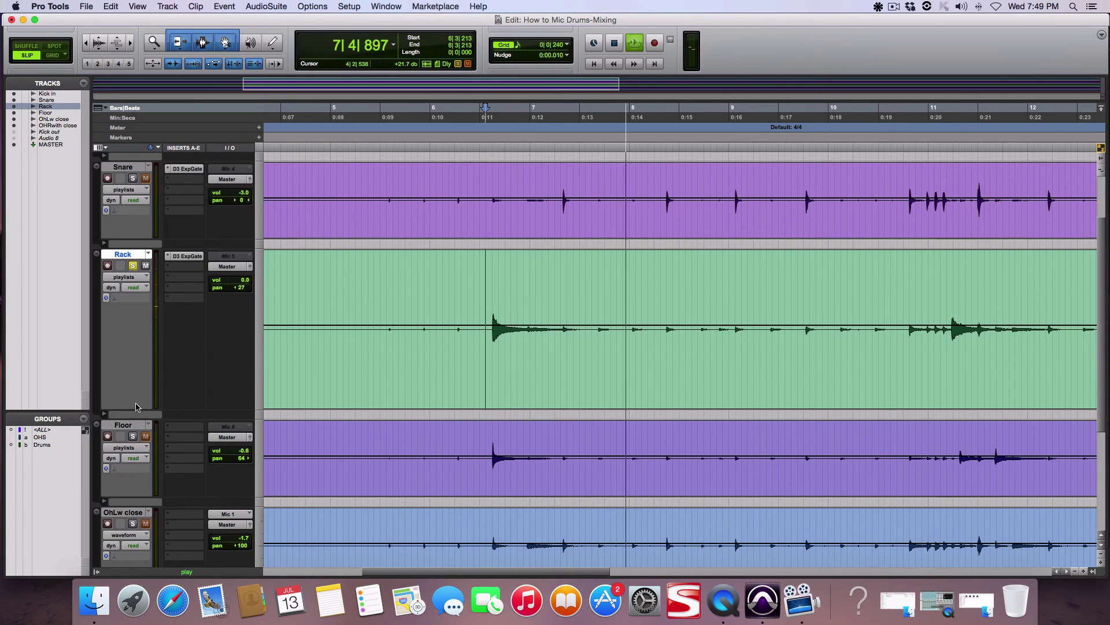
key("space")
Reduce the Rack track's height and unsolo it
left_click_drag(124, 412, 132, 316)
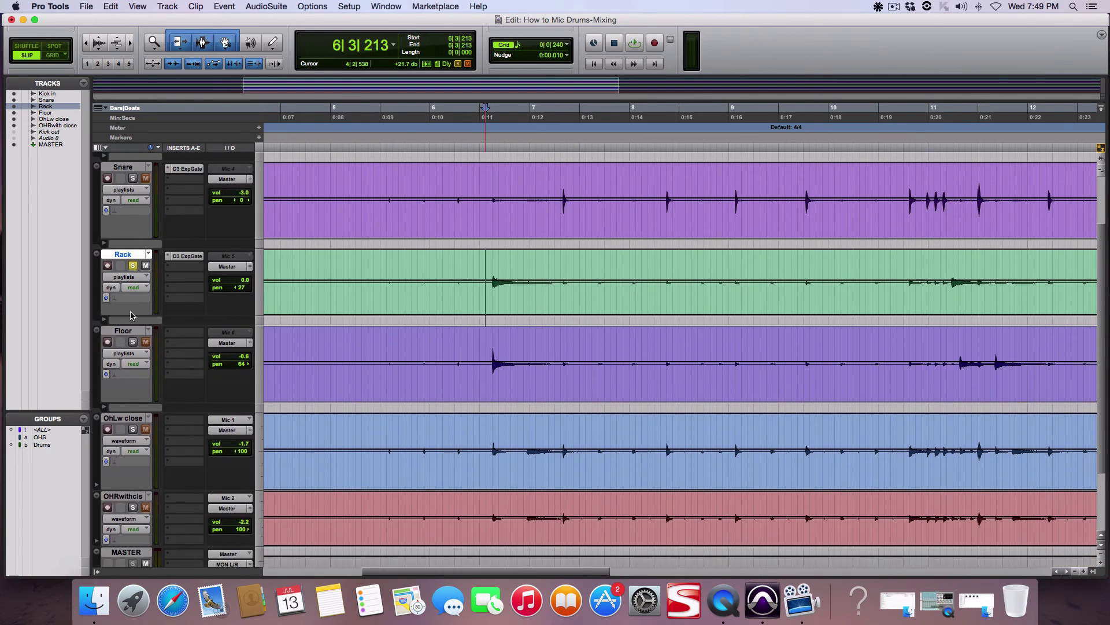
left_click(133, 266)
Copy the Rack track's Expander/Gate to the Floor track, open the copy and play Floor soloed from 6|3|369
left_click_drag(185, 260, 189, 332)
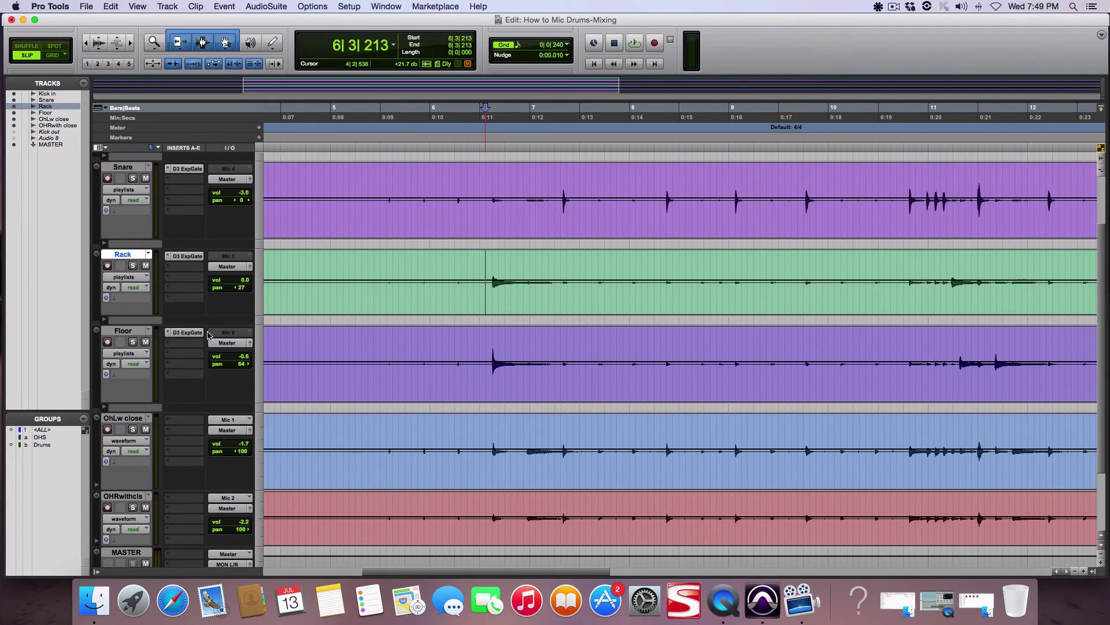
left_click(491, 345)
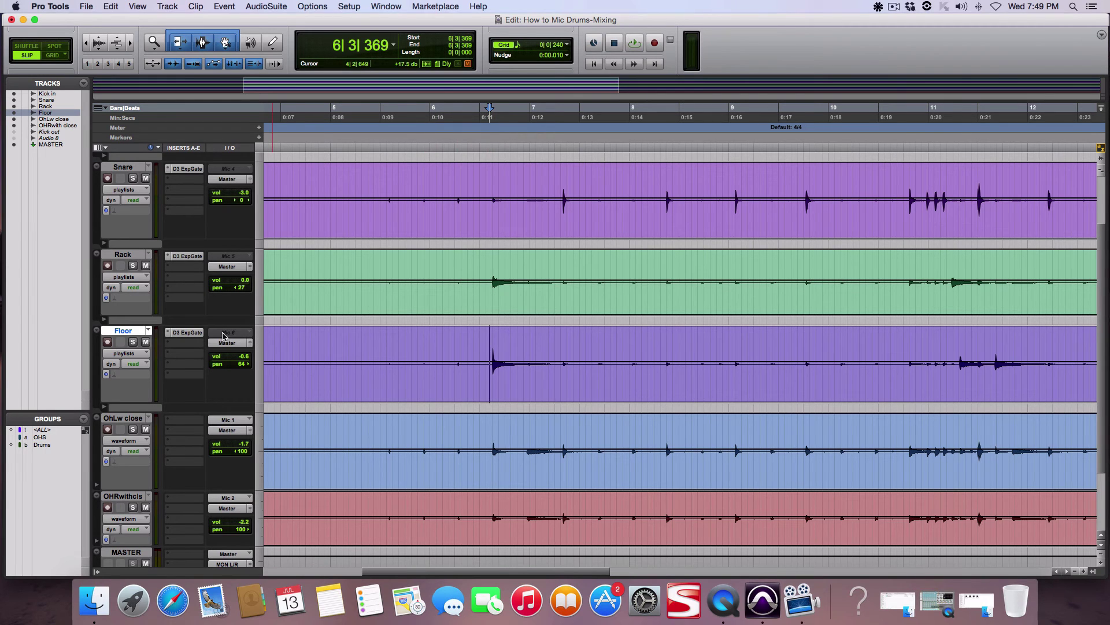
left_click(186, 332)
left_click_drag(647, 180, 764, 85)
left_click(132, 342)
key("space")
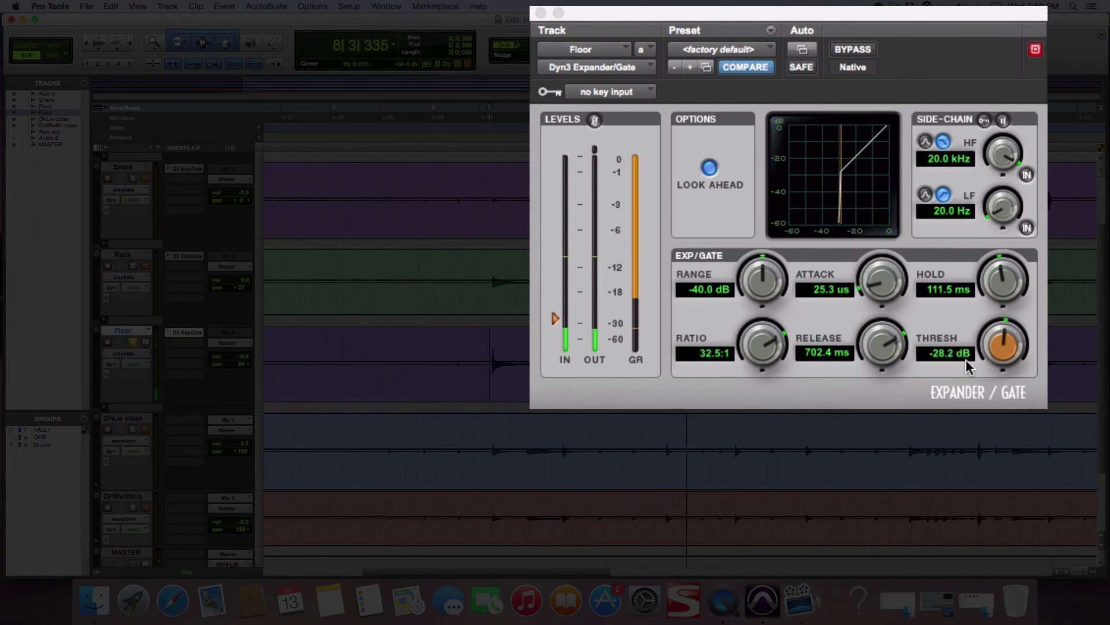
key("space")
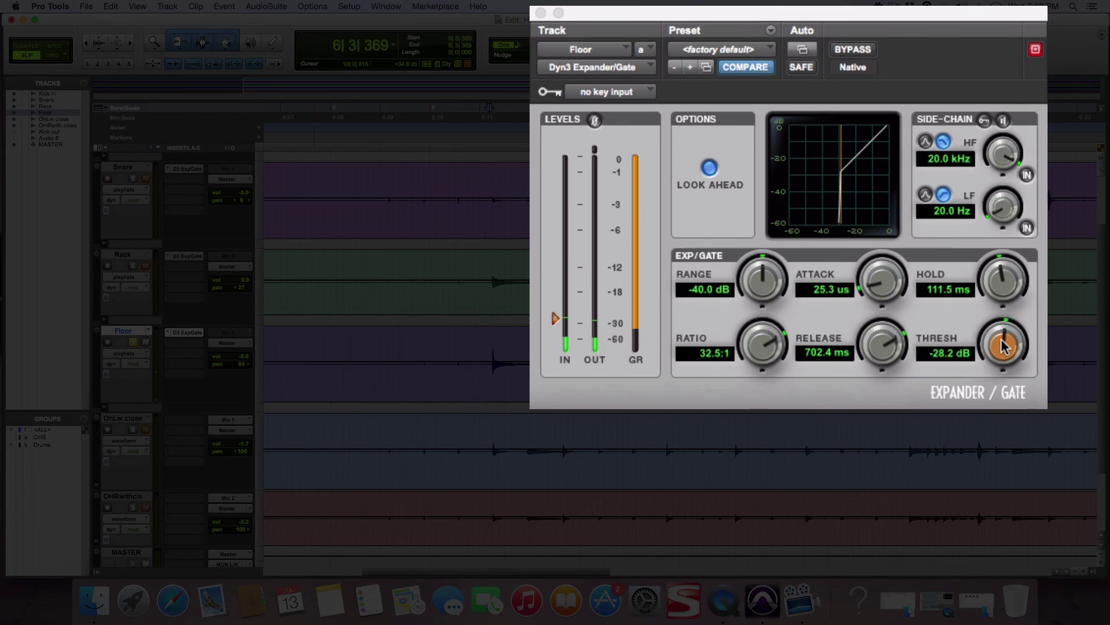
Set the Floor gate's threshold to -20.4 dB and replay the floor tom hit
mouse_move(1000, 340)
left_mouse_down()
mouse_move(964, 377)
mouse_move(1019, 324)
mouse_move(1011, 332)
left_mouse_up()
key("space")
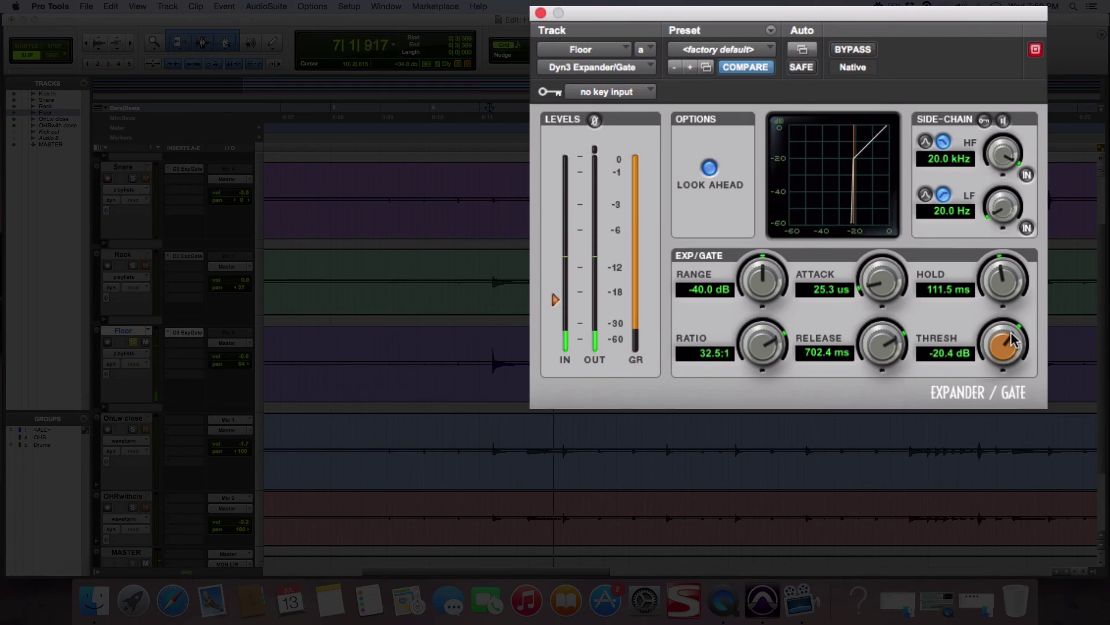
key("space")
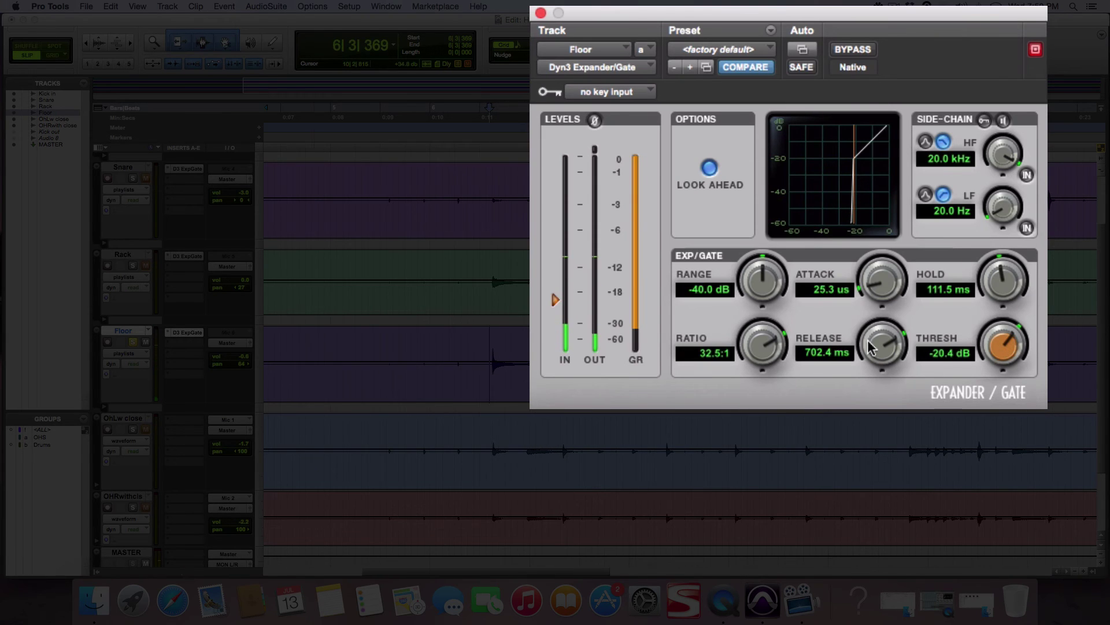
Loop the Floor passage from 6|3|346 to 8|1|672, set the gate's release to 830.2 ms and hold to 119.2 ms, and compare it with bypass
left_click_drag(489, 348, 529, 348)
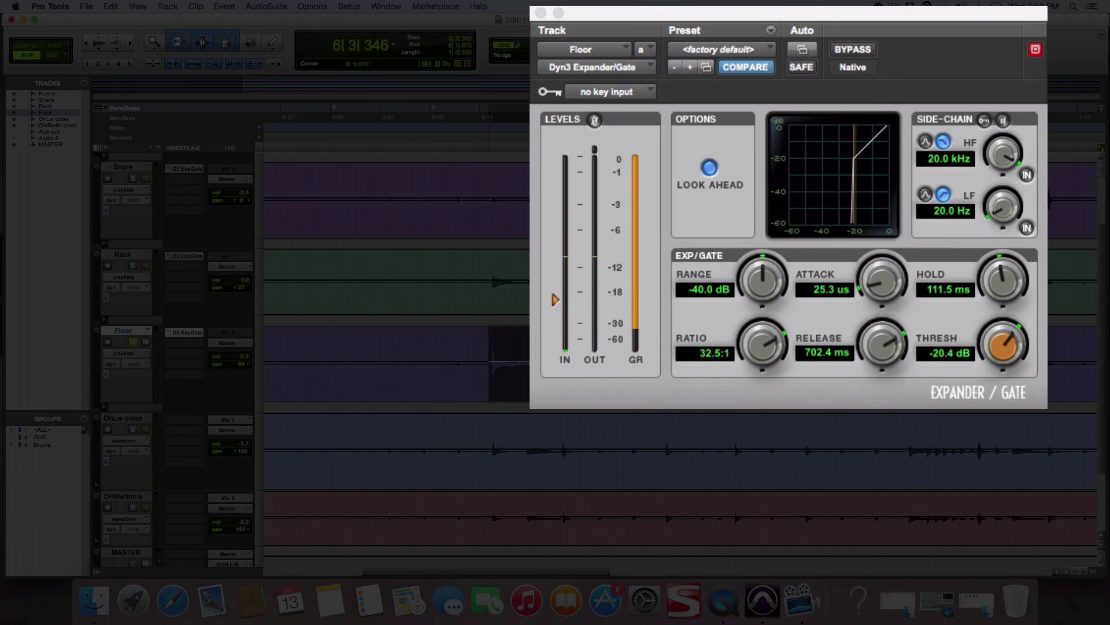
key("space")
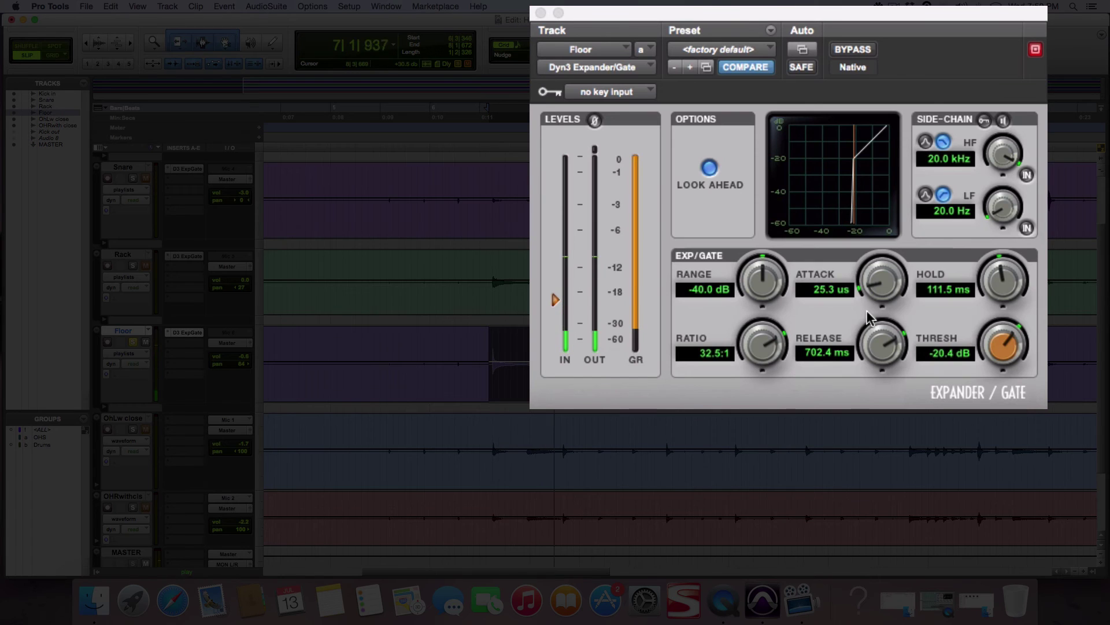
left_click(883, 346)
scroll(881, 346, "up", 5)
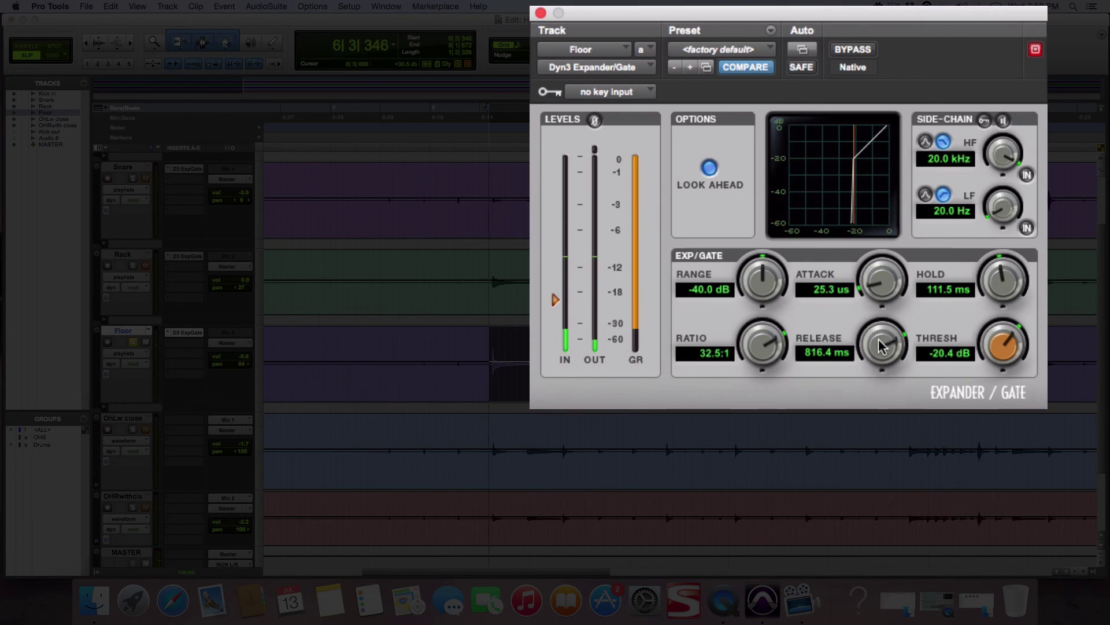
scroll(882, 346, "up", 1)
scroll(1003, 281, "up", 3)
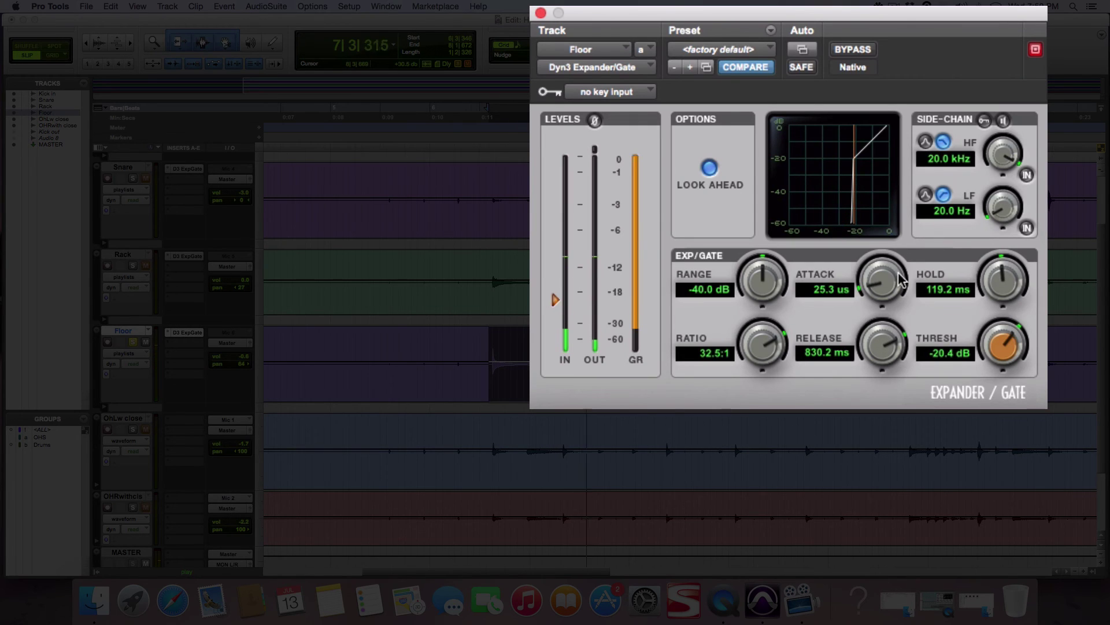
left_click(852, 50)
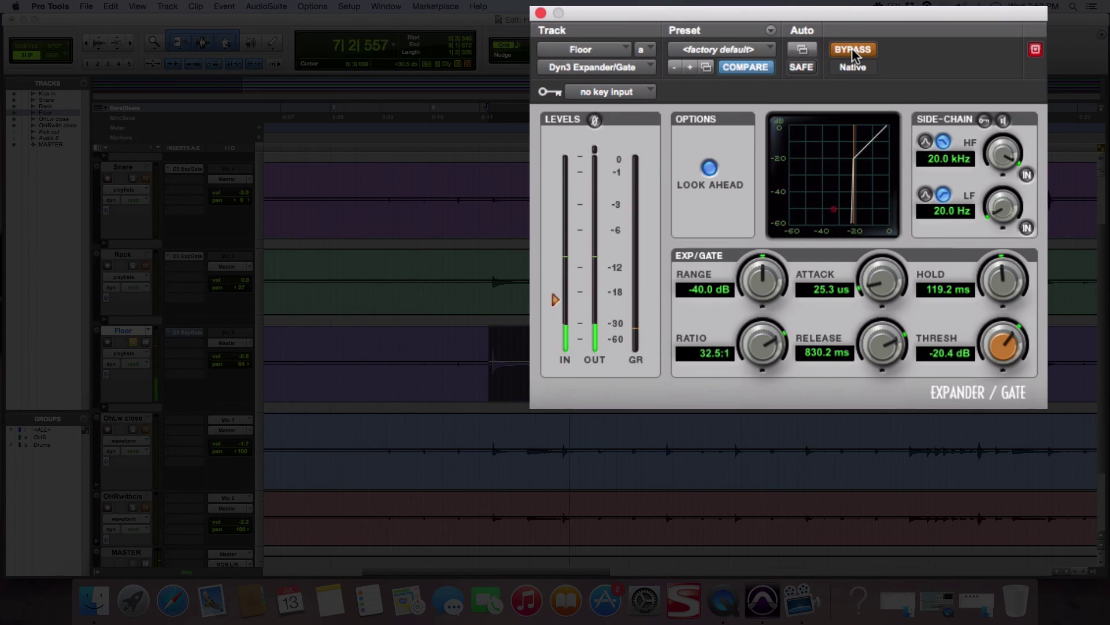
left_click(852, 49)
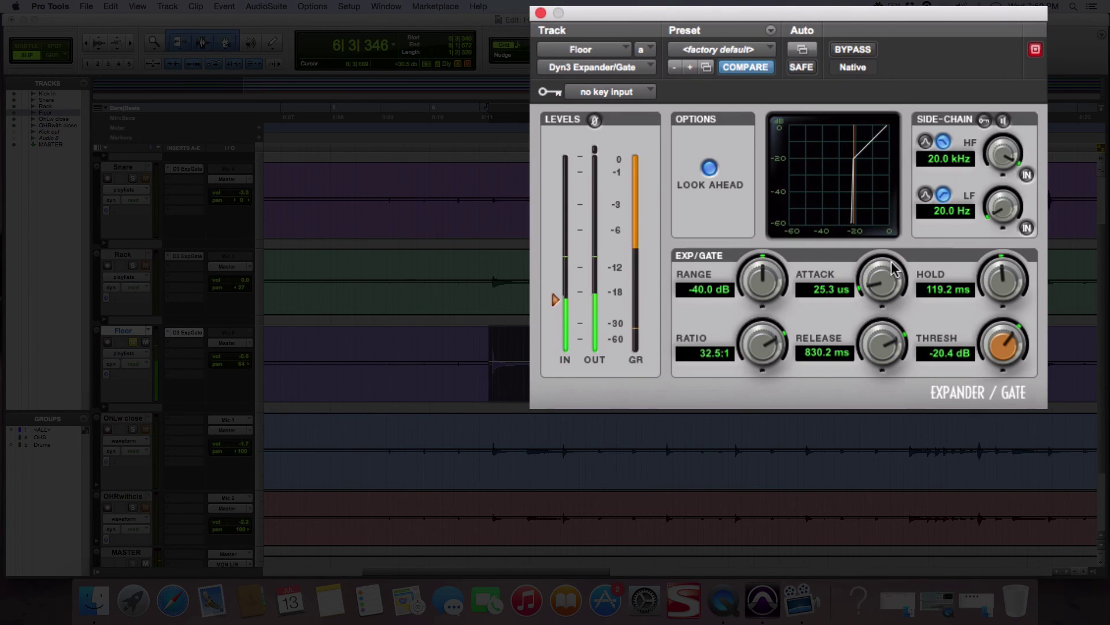
Set the Floor gate's attack to 14.0 us, release to 1.5 s and hold to 336.0 ms, and compare it with bypass
left_click_drag(885, 281, 880, 287)
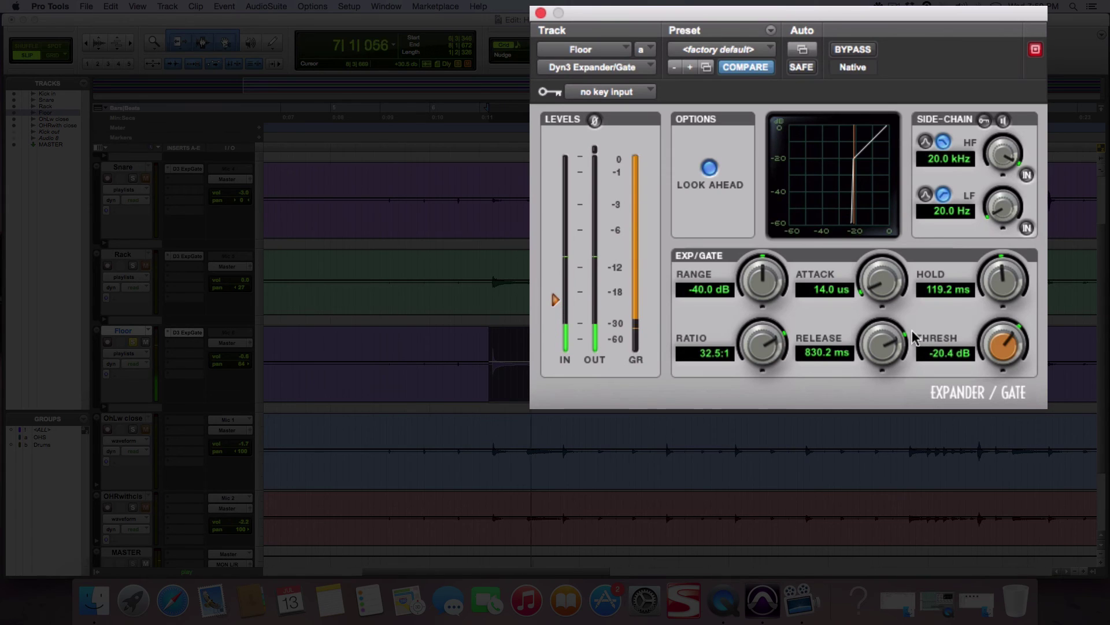
left_click_drag(900, 346, 913, 325)
left_click_drag(997, 291, 1009, 275)
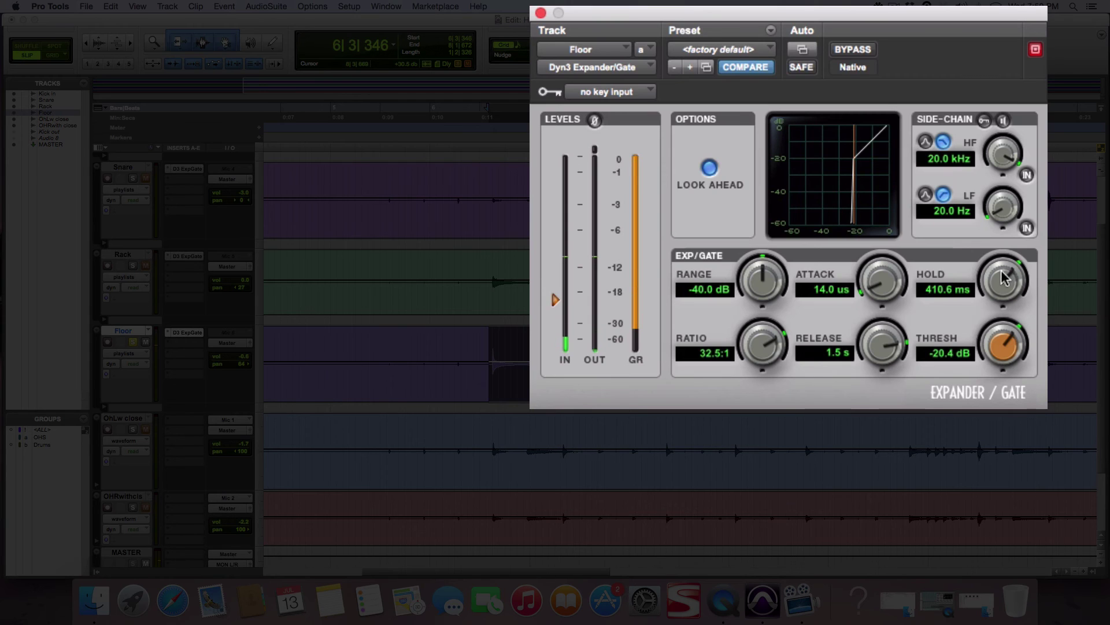
left_click_drag(1004, 279, 993, 293)
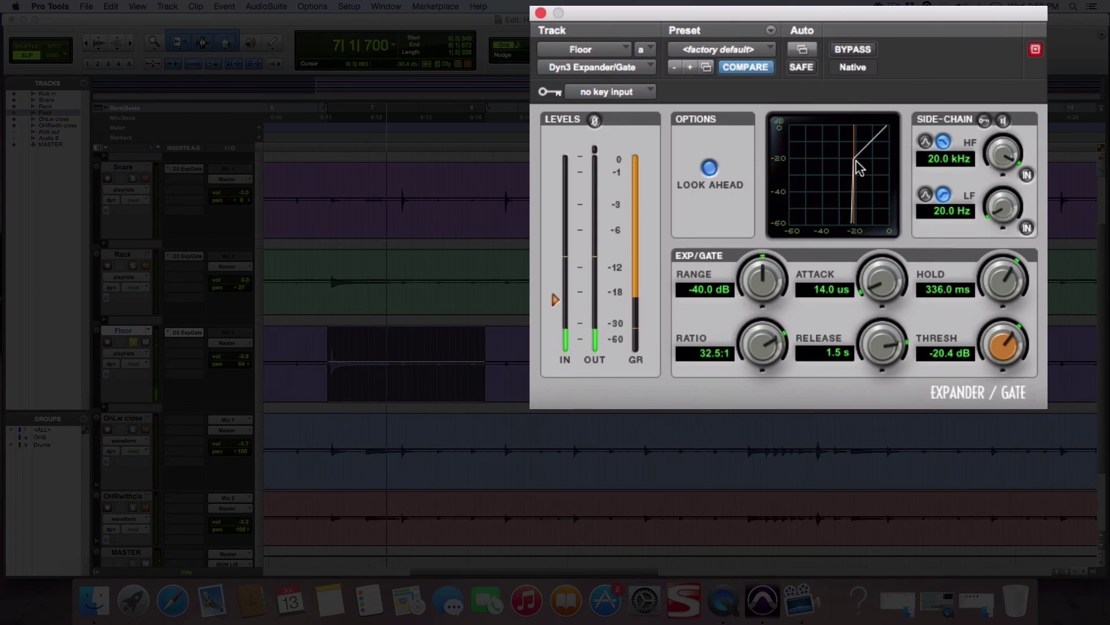
left_click(848, 49)
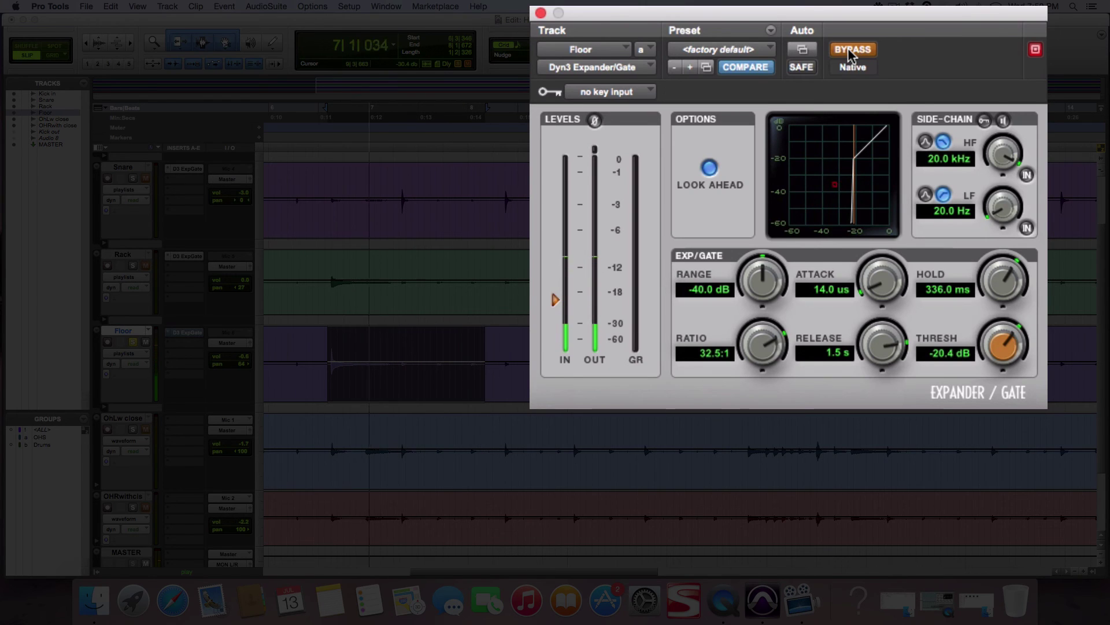
left_click(848, 49)
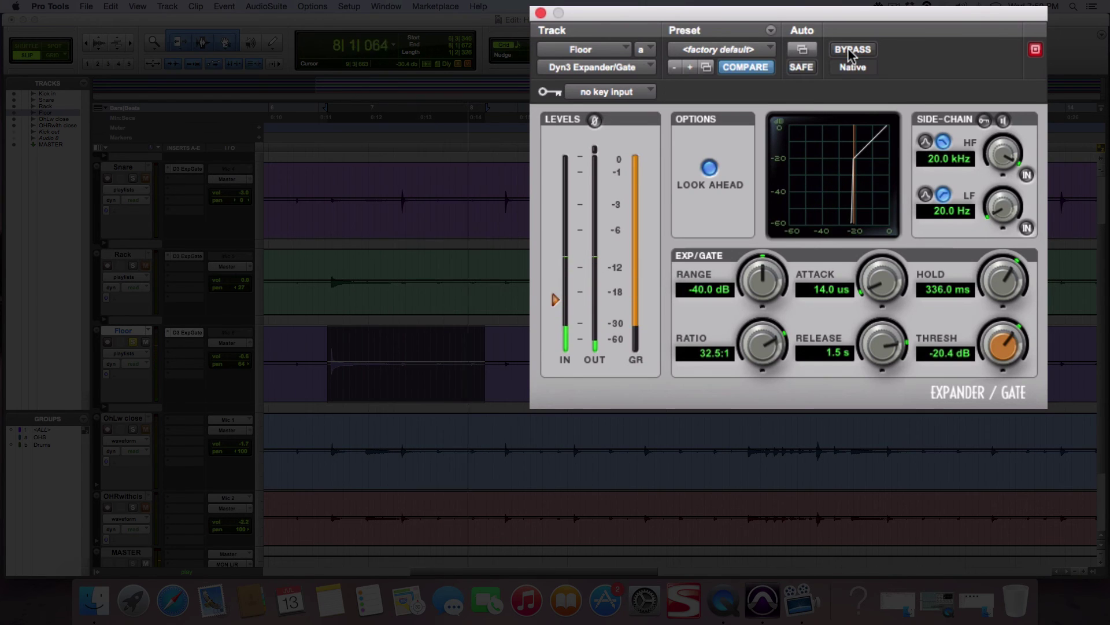
Unsolo the Floor track with both overhead tracks muted, and close the Floor gate's window
left_click(137, 342)
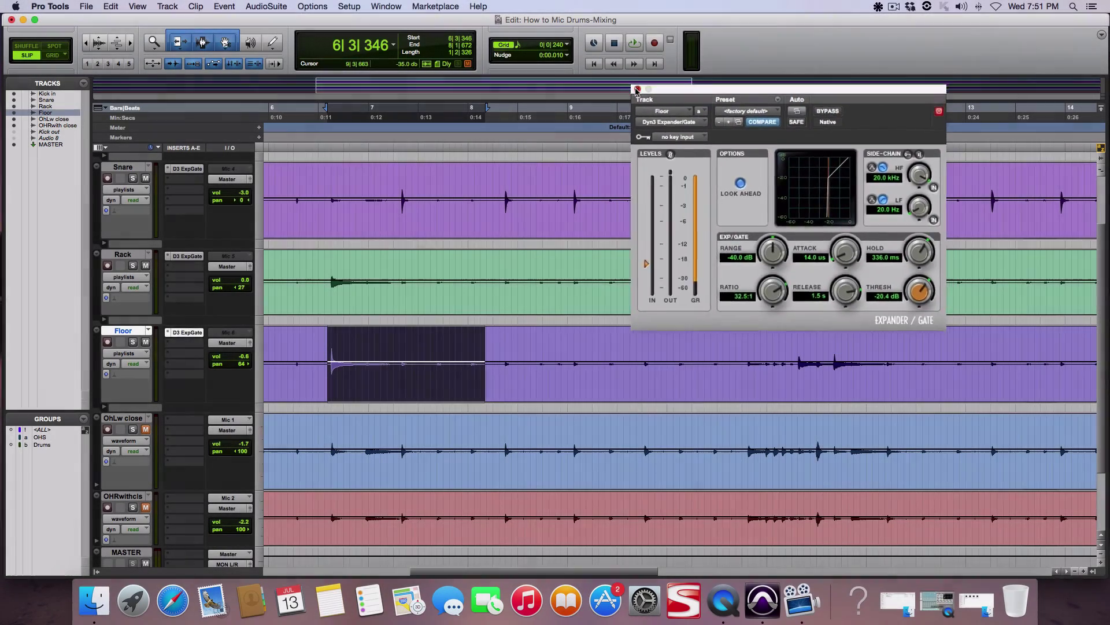
left_click(637, 89)
key("super+equal")
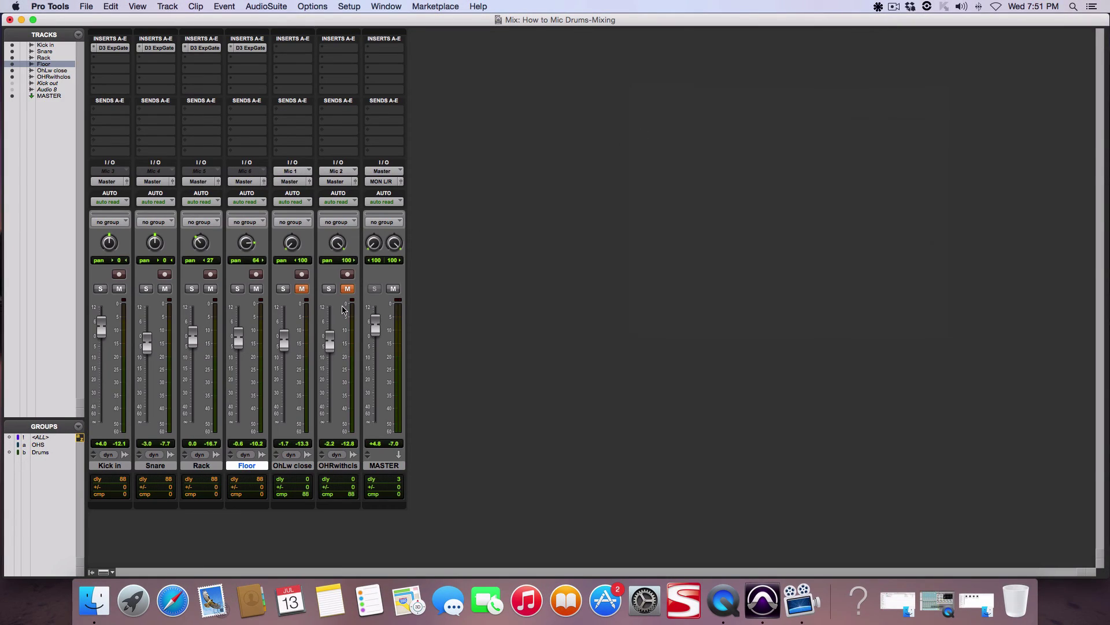
key("super+equal")
Show the whole recording on the timeline and play the close-mic tracks together from 5|1|511
key("r")
key("r")
key("r")
key("r")
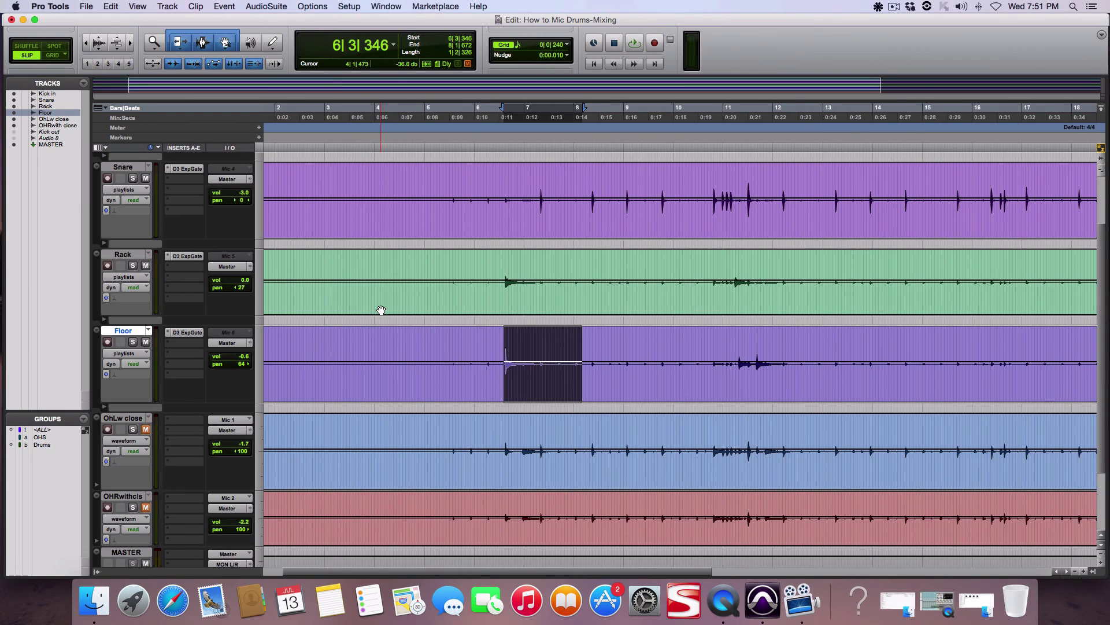
key("t")
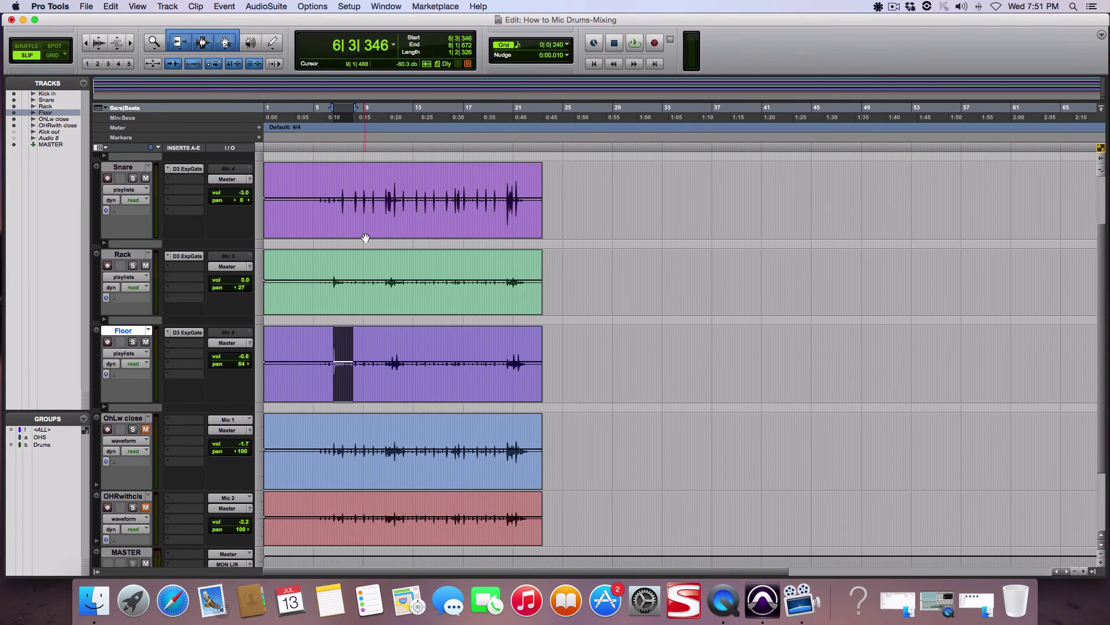
left_click(317, 198)
key("space")
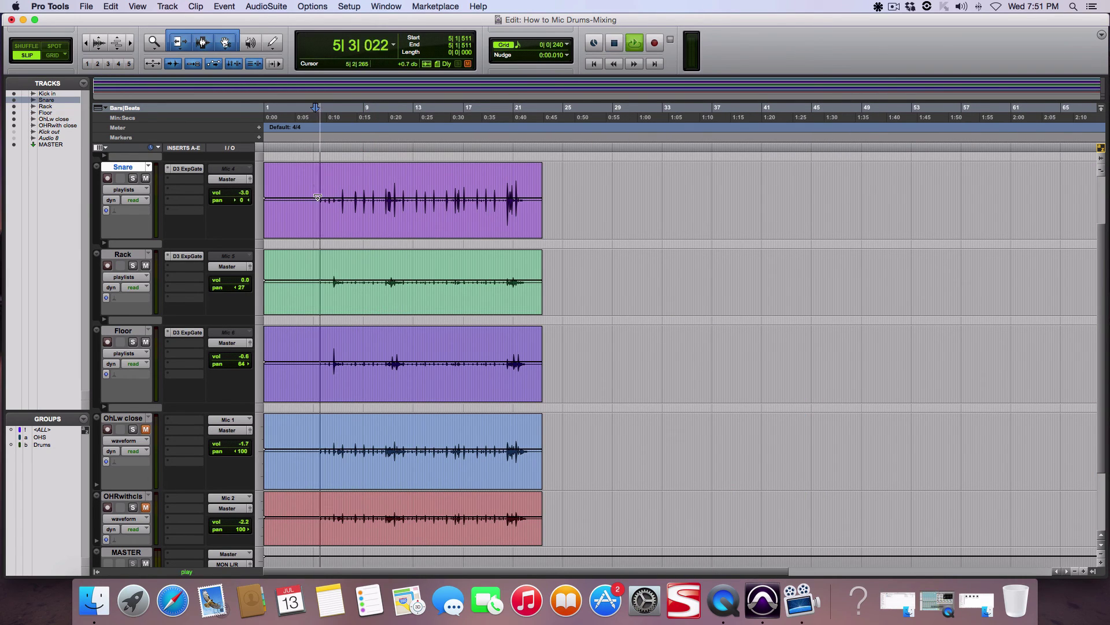
During playback, bypass the Kick in, Snare, Rack and Floor gates in the mixer, and re-enable all four to compare the sound
key("super+equal")
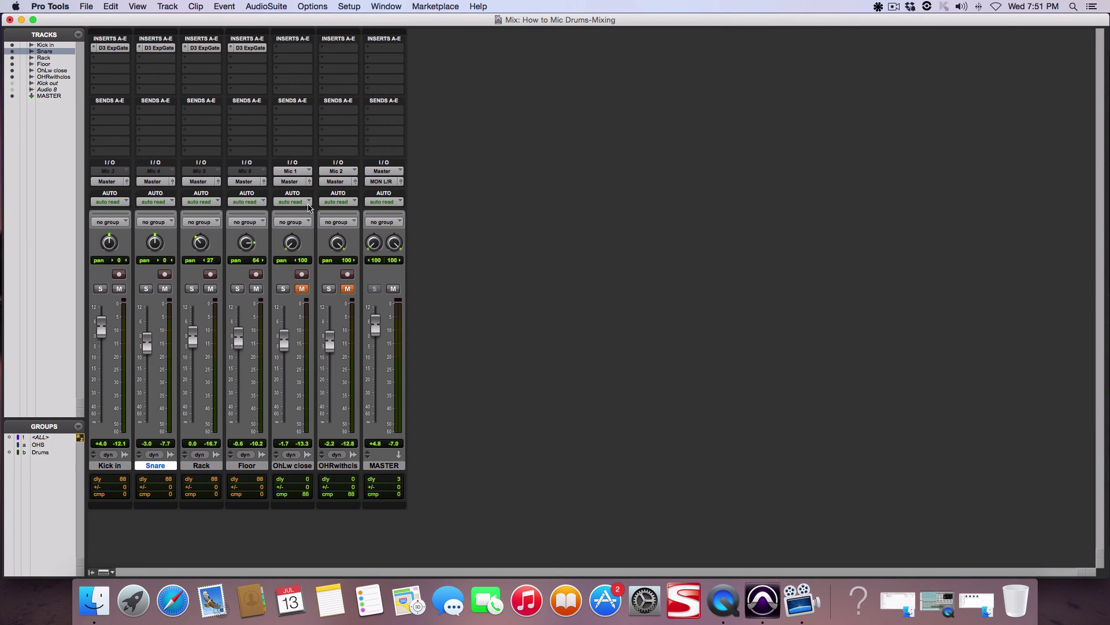
left_click(127, 51, "super")
left_click(151, 49, "super")
left_click(200, 50, "super")
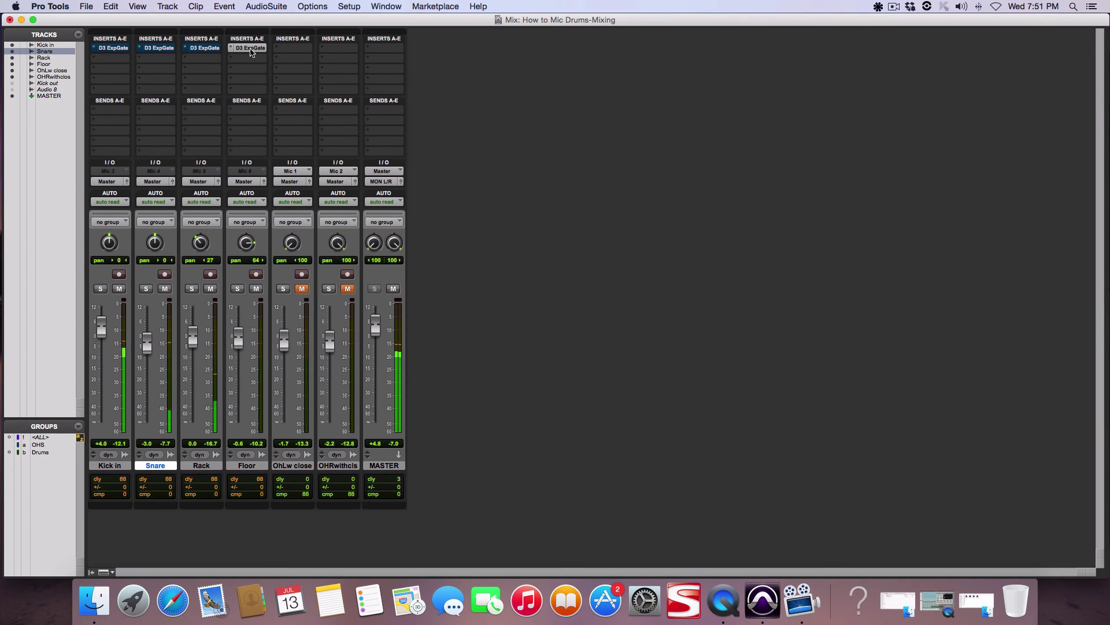
left_click(249, 51, "super")
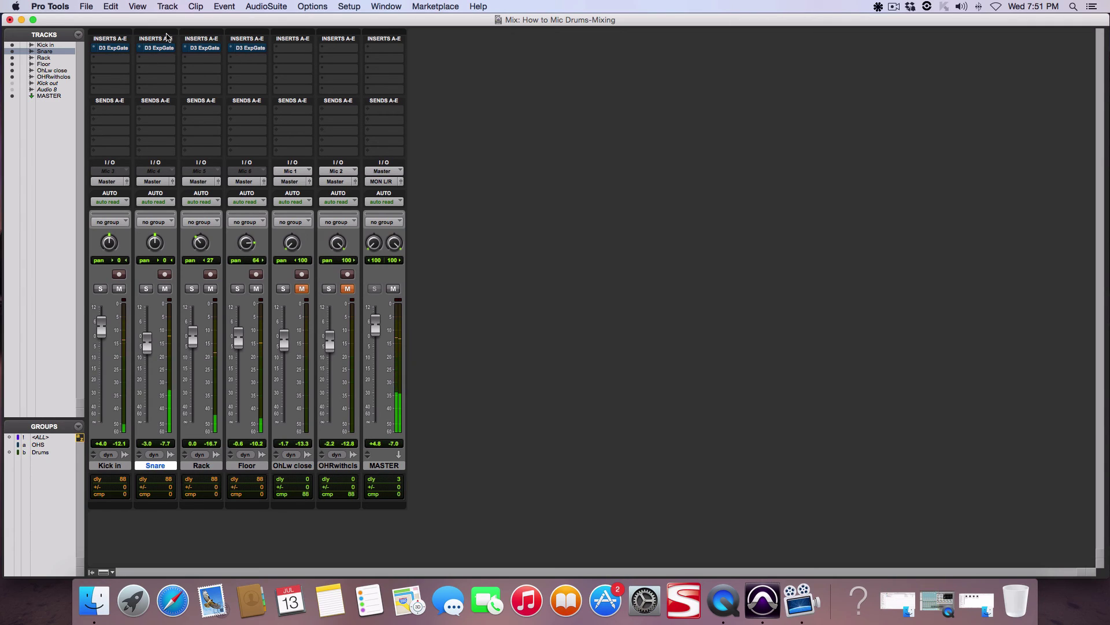
left_click(114, 49, "super")
left_click(167, 50, "super")
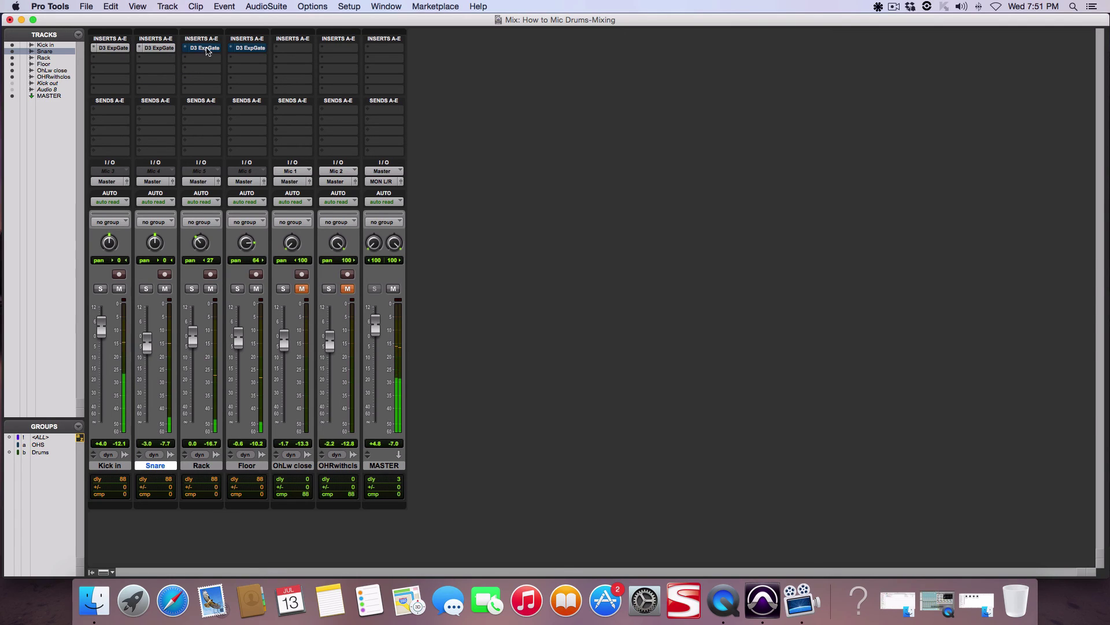
left_click(205, 48, "super")
left_click(250, 48, "super")
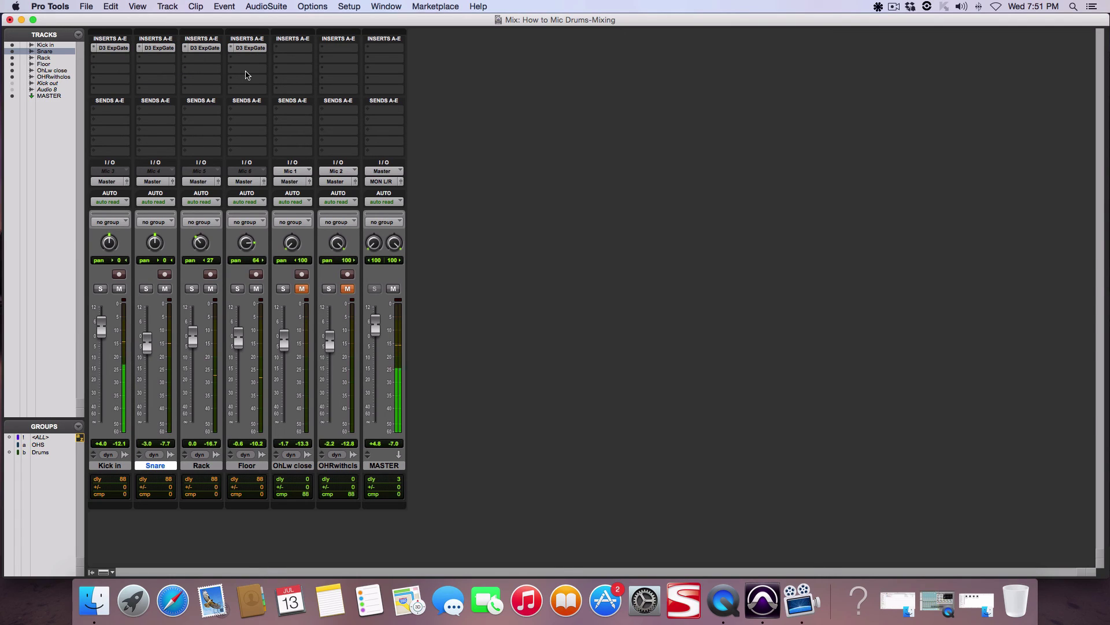
During playback of the close mics, bypass only the Rack and Floor gates, and re-enable both to compare the sound
left_click(205, 48, "super")
left_click(242, 50, "super")
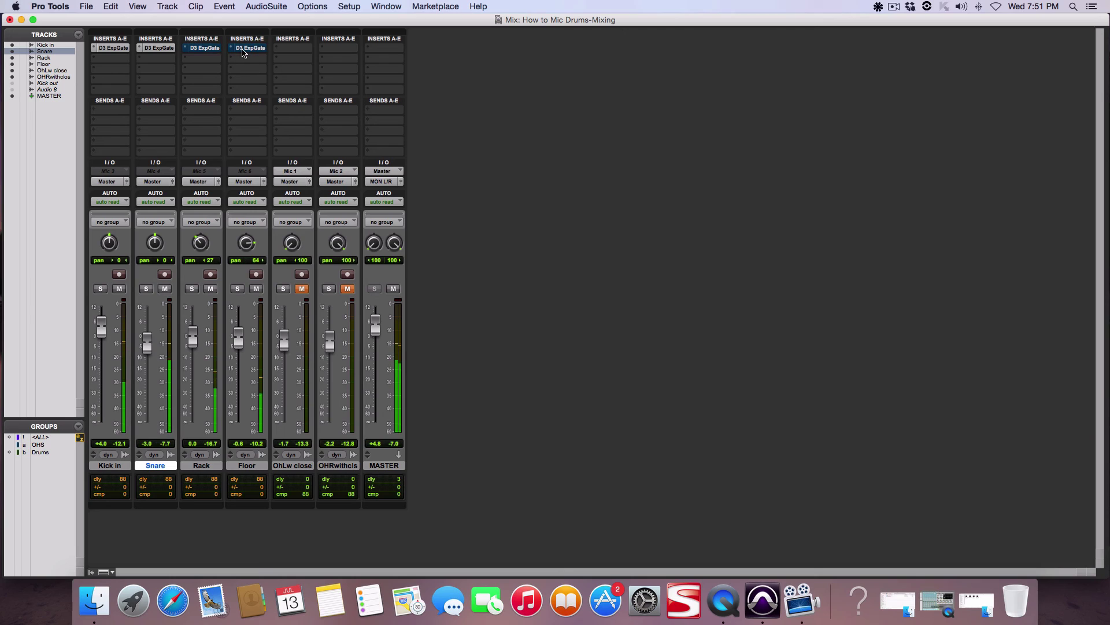
left_click(242, 50, "super")
left_click(214, 49, "super")
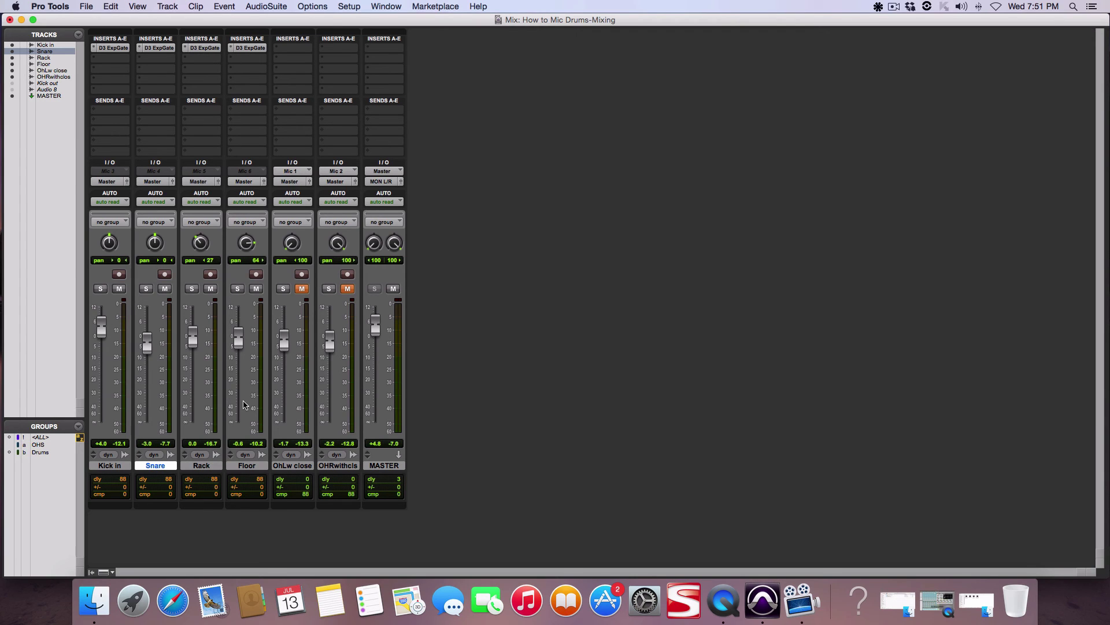
Check the tom waveforms in the edit window, and repeat the Rack and Floor gate bypass comparison in the mixer with the overheads muted
key("super+equal")
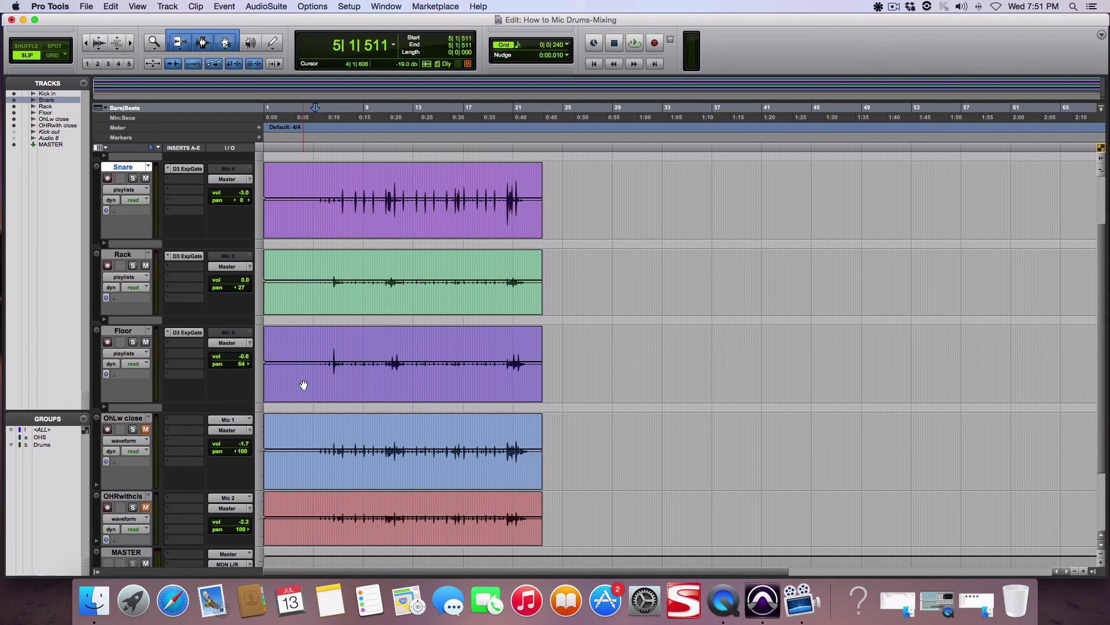
key("super+equal")
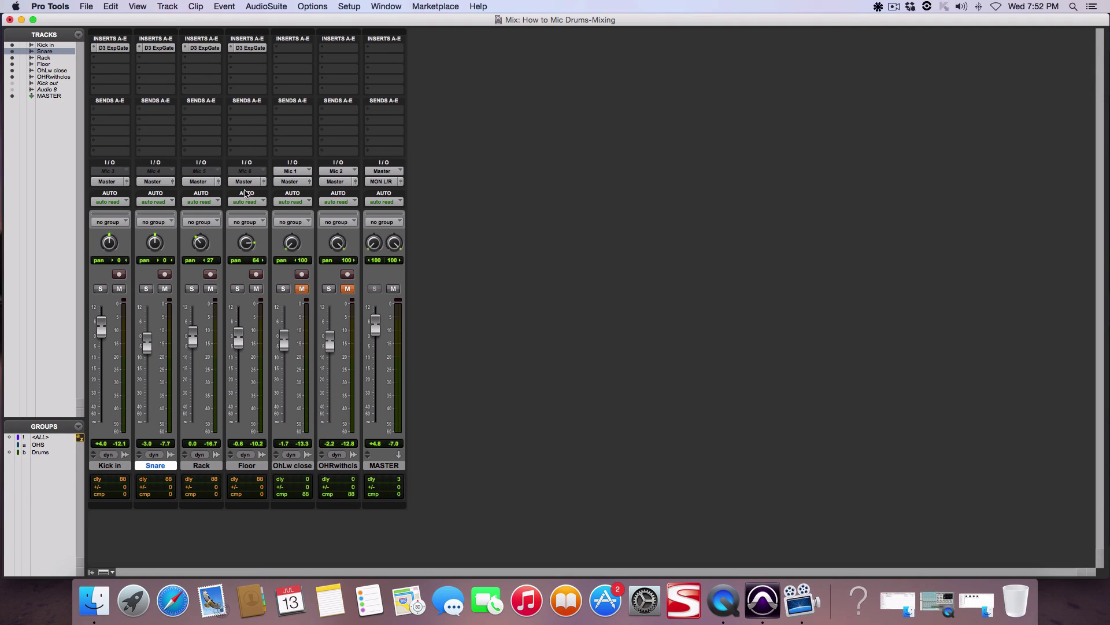
left_click(213, 49, "super")
left_click(250, 49, "super")
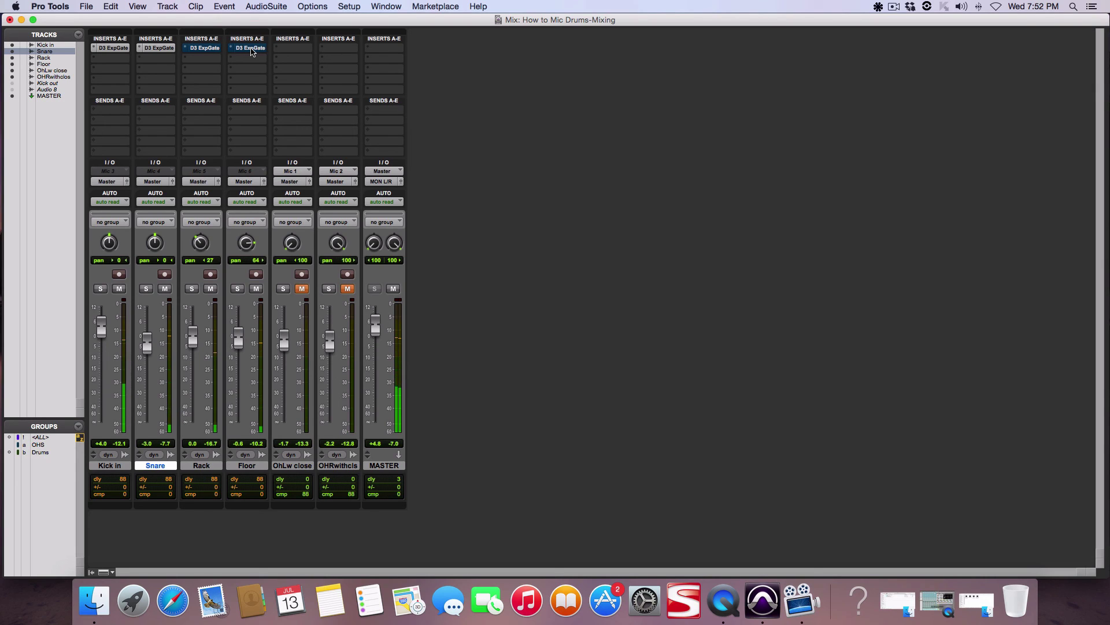
left_click(252, 50, "super")
left_click(217, 50, "super")
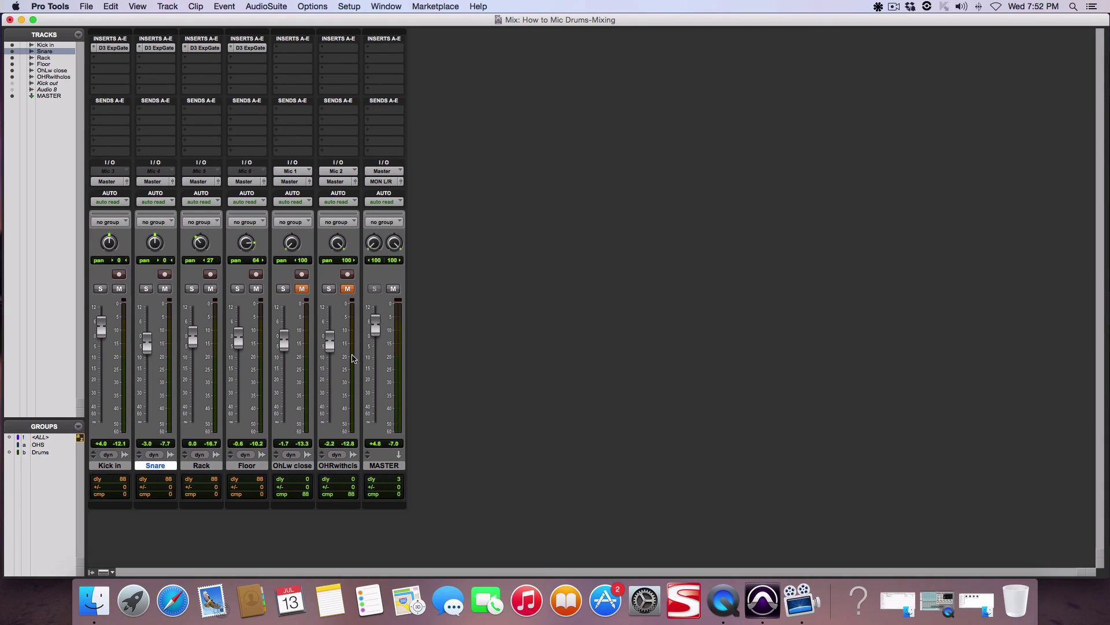
Unmute both overhead tracks and lower their grouped faders to -3.6 dB for OhLw close and -3.8 dB for OHRwithcls
left_click(302, 289)
left_click(347, 289)
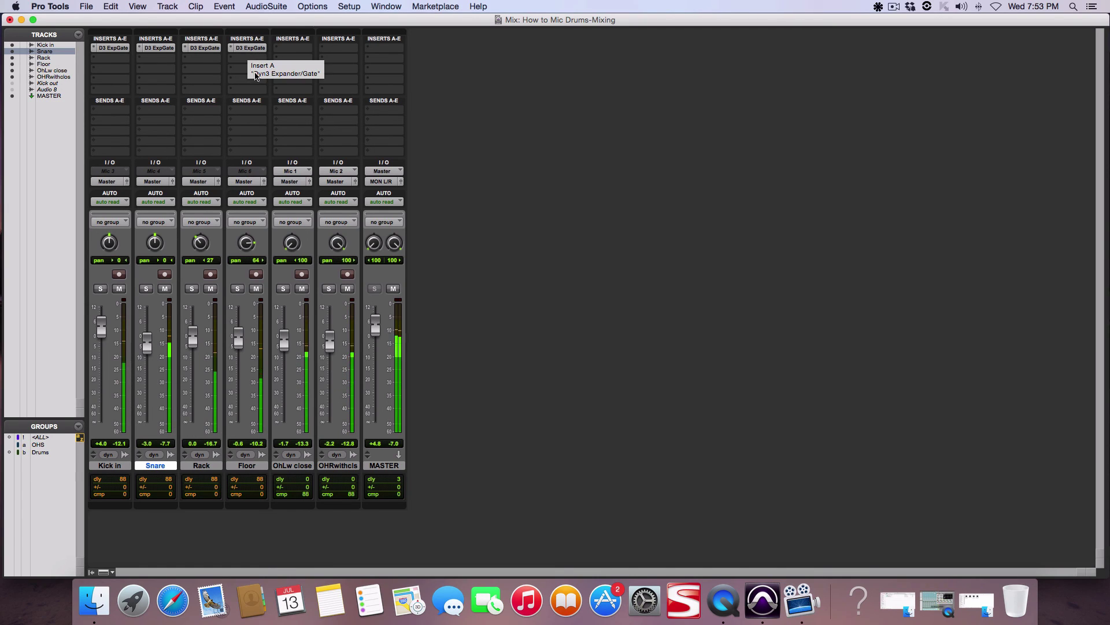
left_click_drag(284, 344, 327, 350)
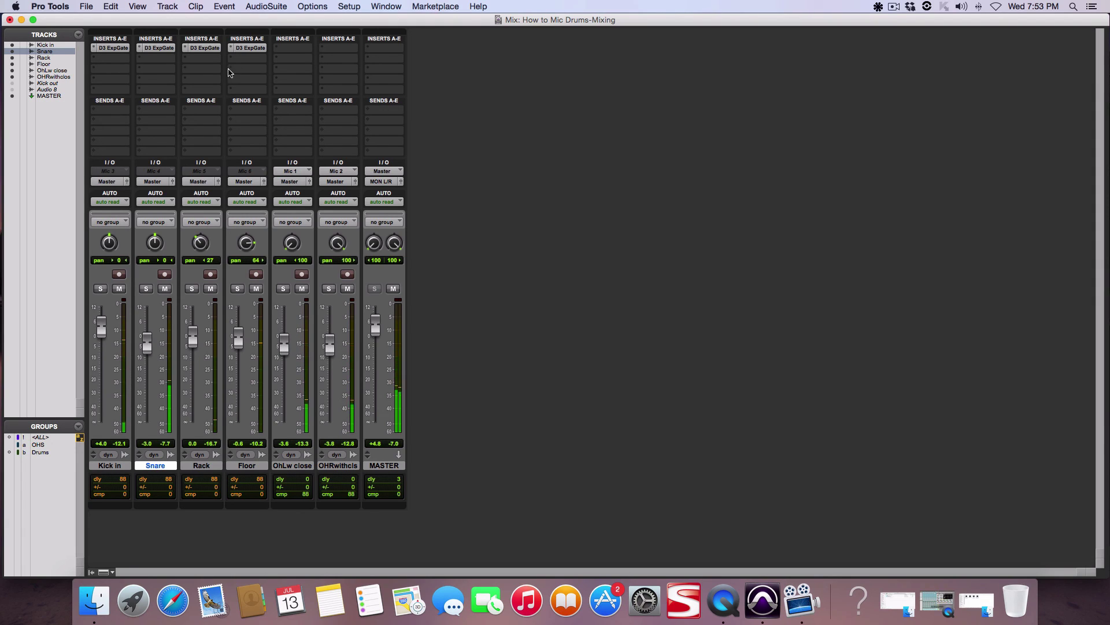
With the overheads playing, bypass the Rack and Floor gates and re-enable both to compare the tom sound in the full mix
left_click(204, 47, "super")
left_click(250, 47, "super")
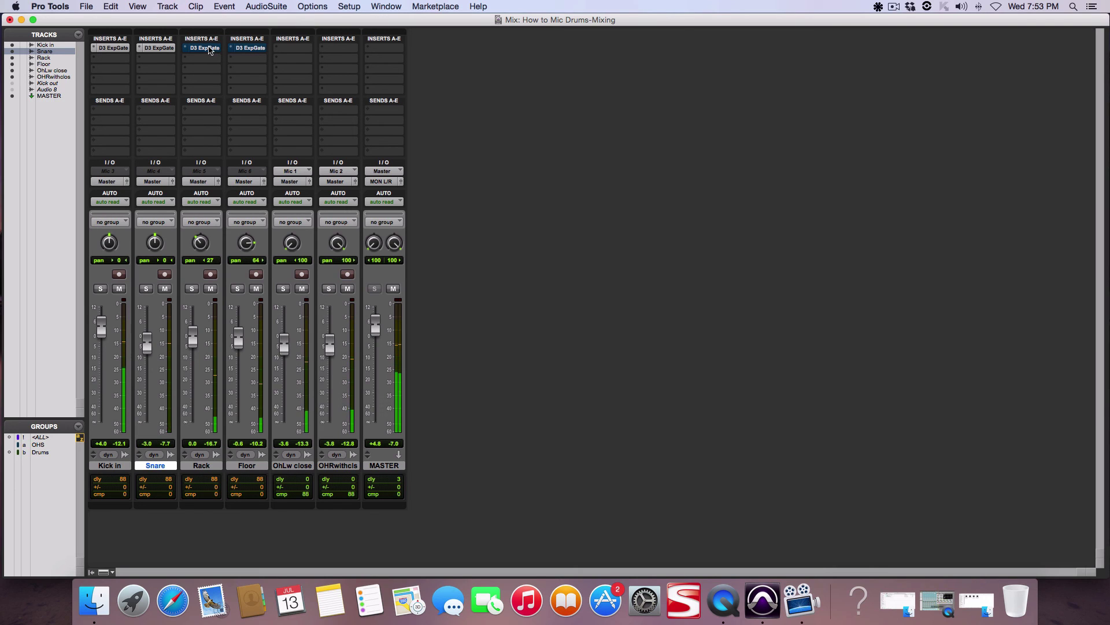
left_click(207, 48, "super")
left_click(247, 48, "super")
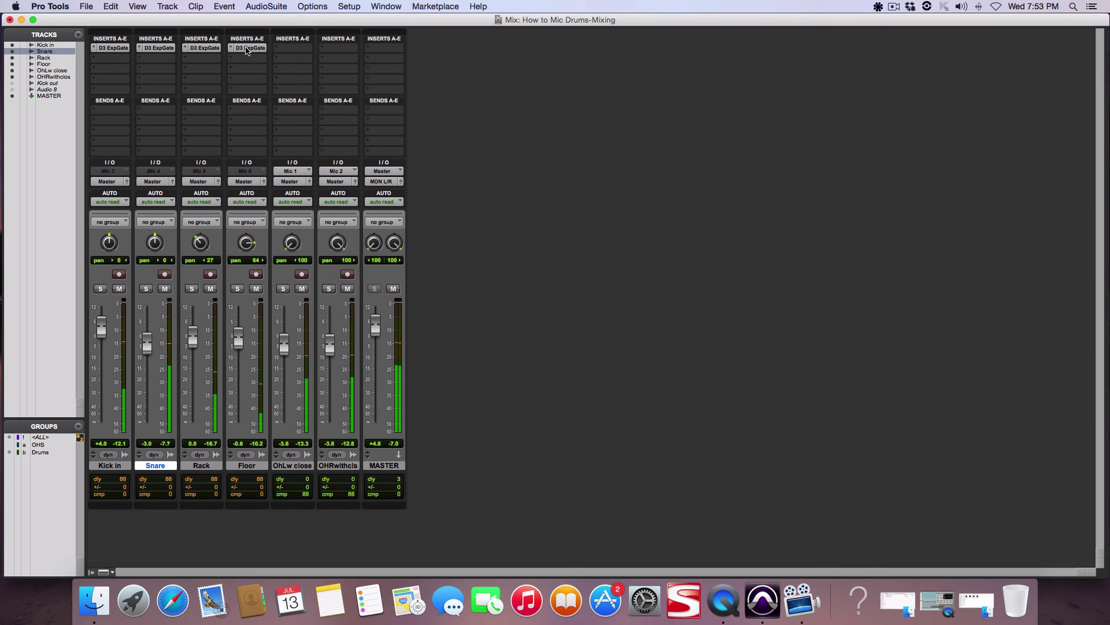
Stop playback and restart it from 10|3|256 on the Floor track, just before the middle tom fill
key("super+equal")
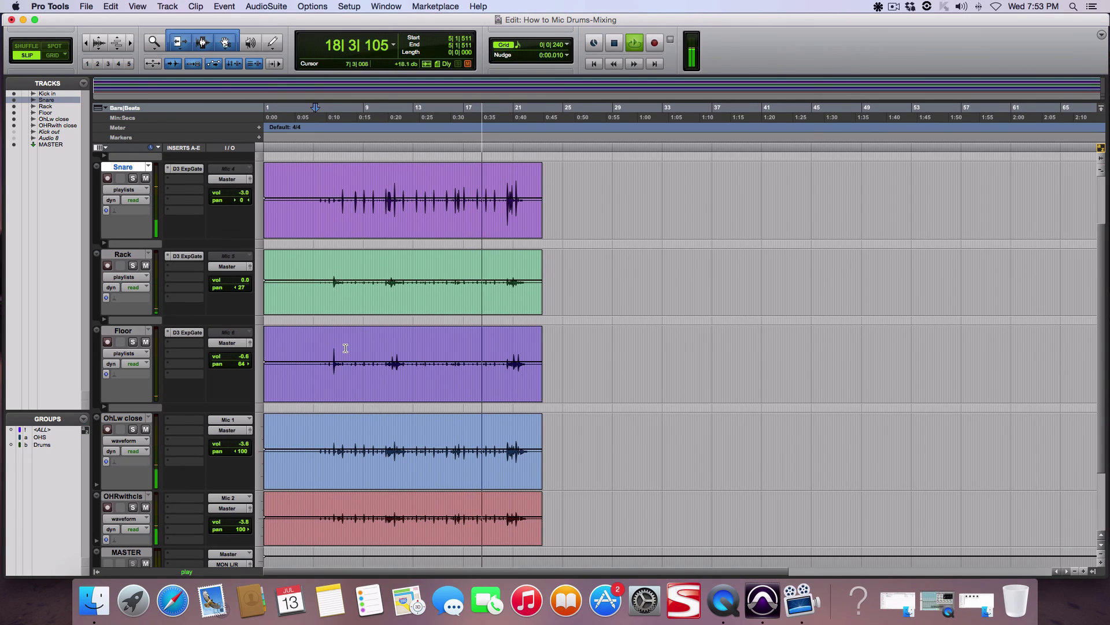
key("space")
left_click(384, 351)
key("space")
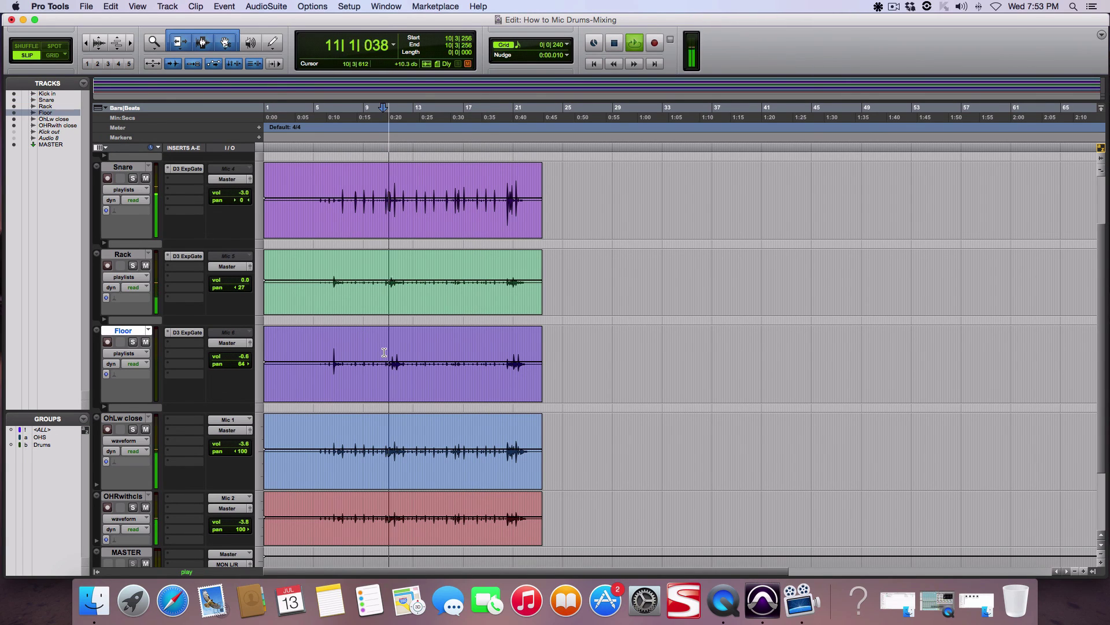
Return to the mixer and compare the full drum mix with the Rack and Floor gates bypassed and re-enabled from the new playback position
key("super+equal")
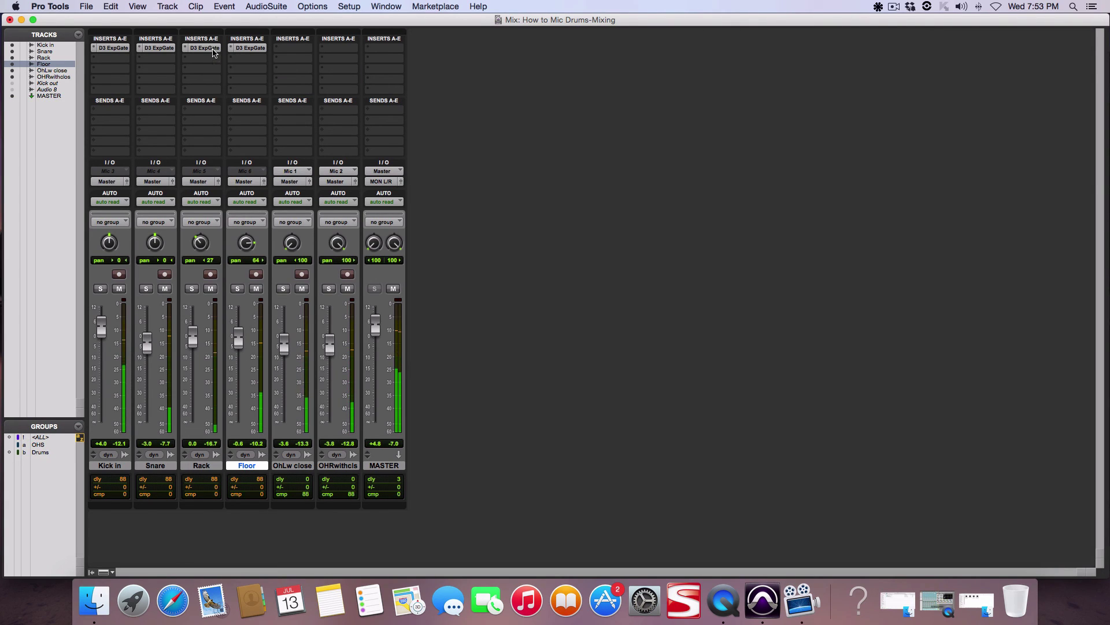
left_click(213, 50, "super")
left_click(245, 51, "super")
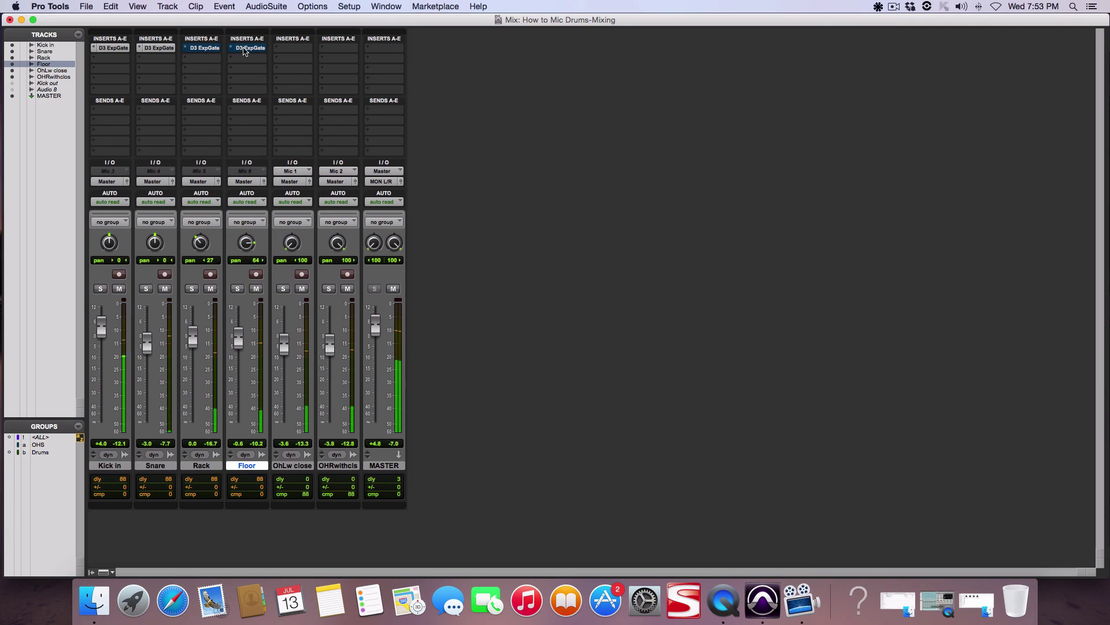
left_click(243, 49, "super")
left_click(208, 48, "super")
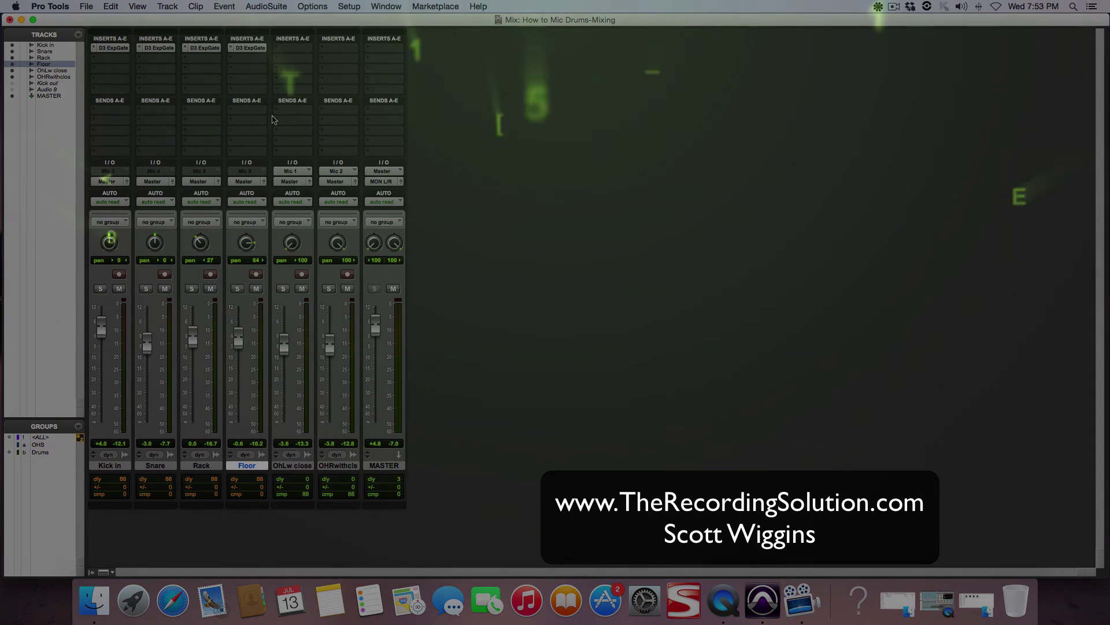
left_click(894, 6)
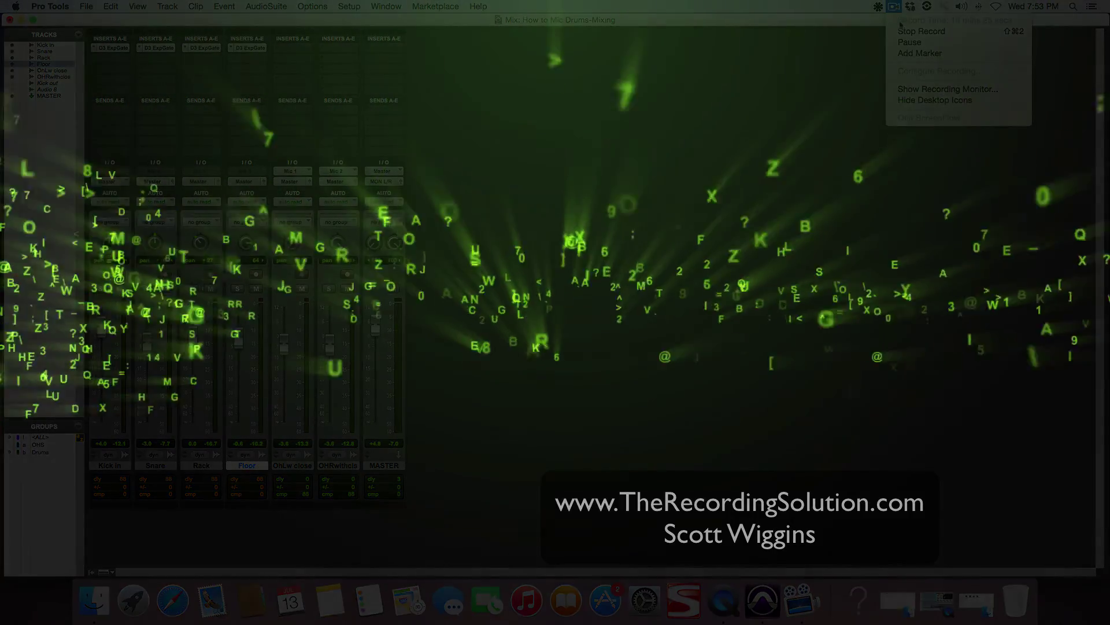